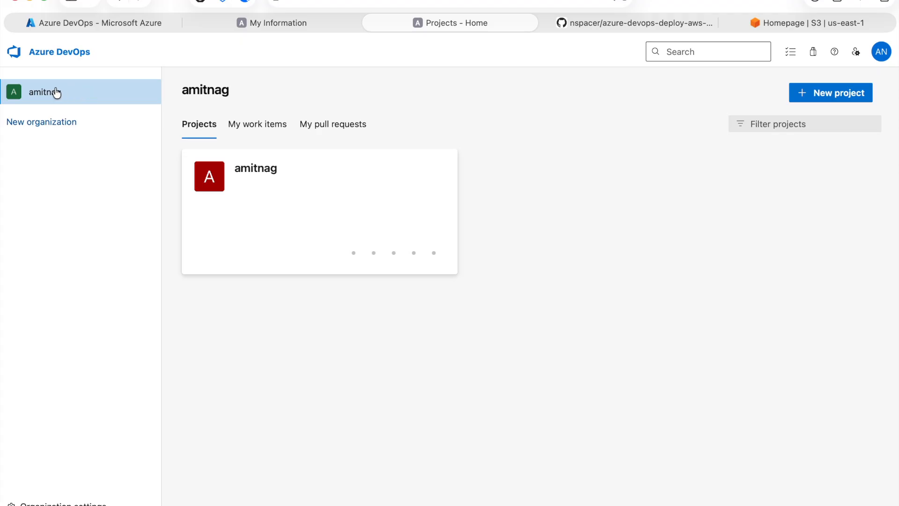
# - Review the azure-devops-deploy-aws-resopurce repository on GitHub and the Amazon S3 homepage in the AWS console
pyautogui.moveTo(402, 266)
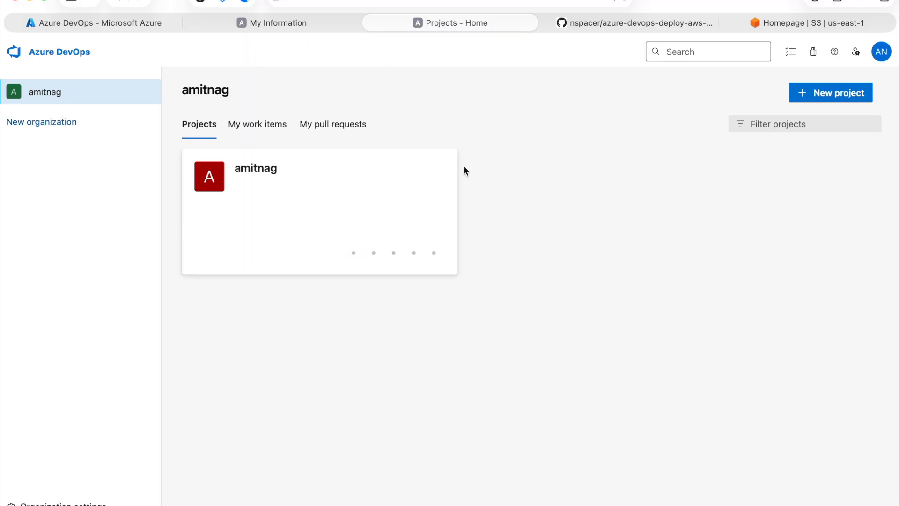
pyautogui.click(614, 23)
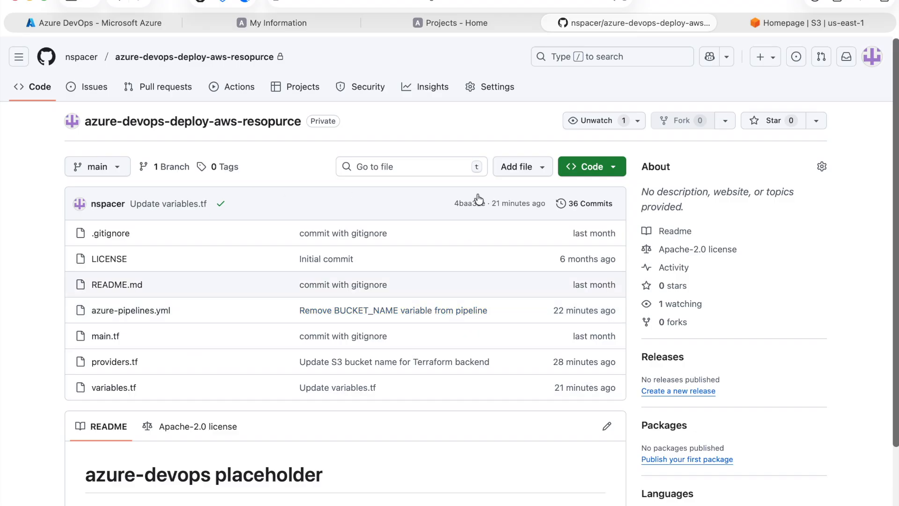
pyautogui.click(782, 23)
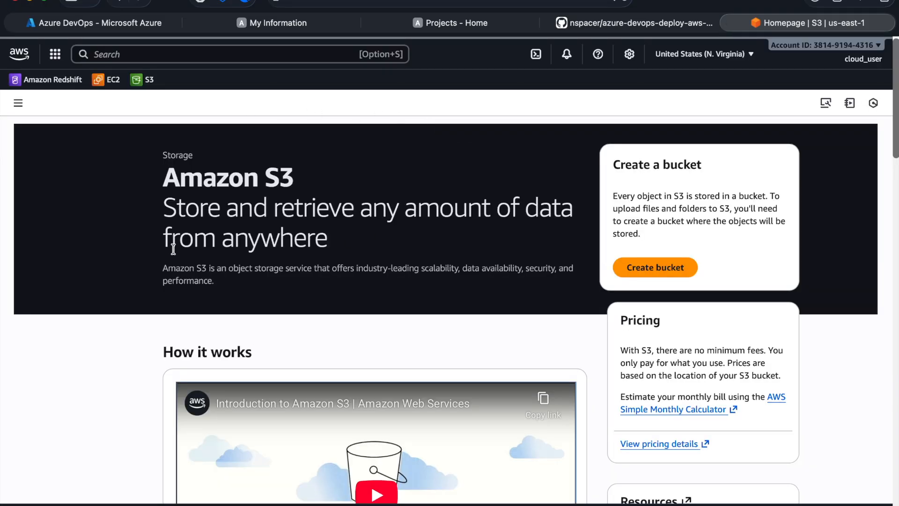
pyautogui.moveTo(161, 177); pyautogui.dragTo(337, 241)
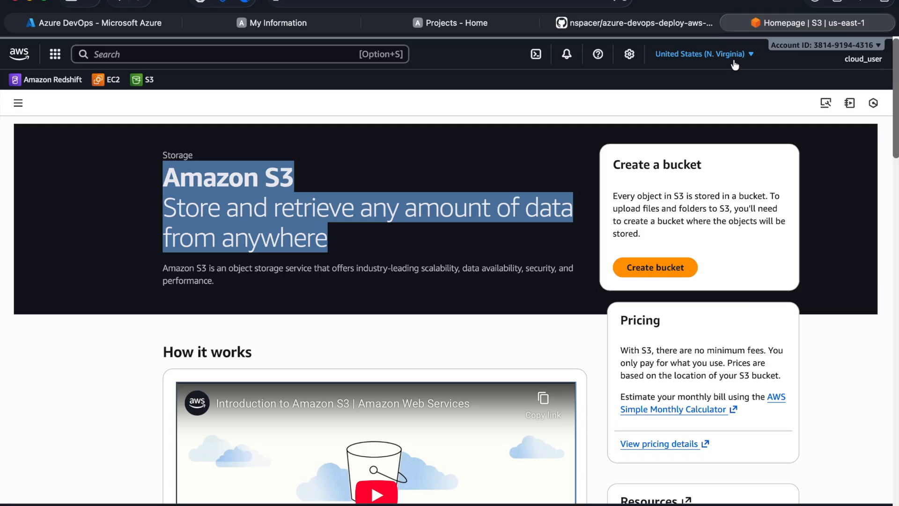
pyautogui.click(273, 221)
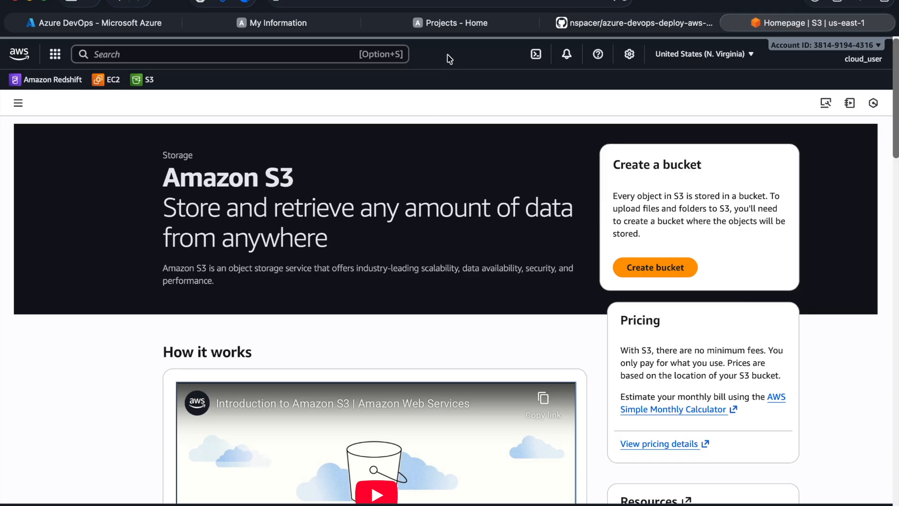
# - Switch to Azure DevOps and examine the organization's agent pools, pipeline settings and parallel jobs quota
pyautogui.click(453, 25)
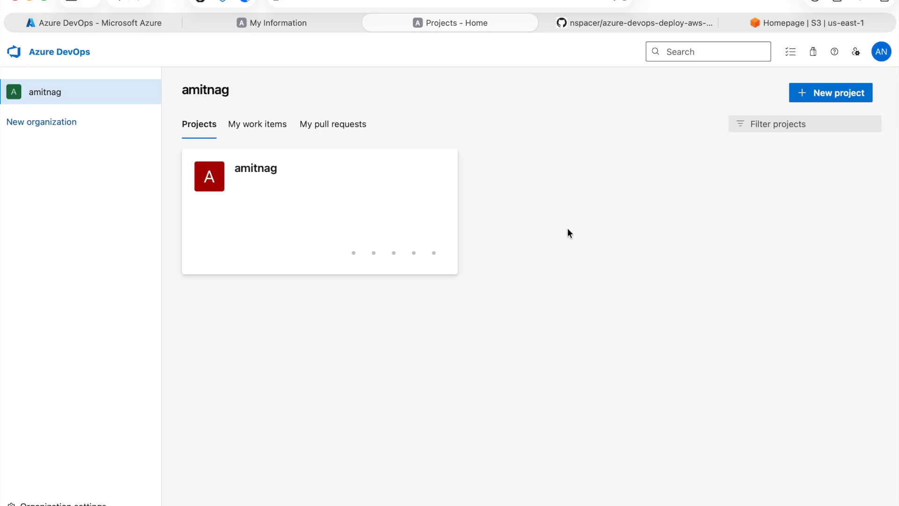
pyautogui.click(60, 501)
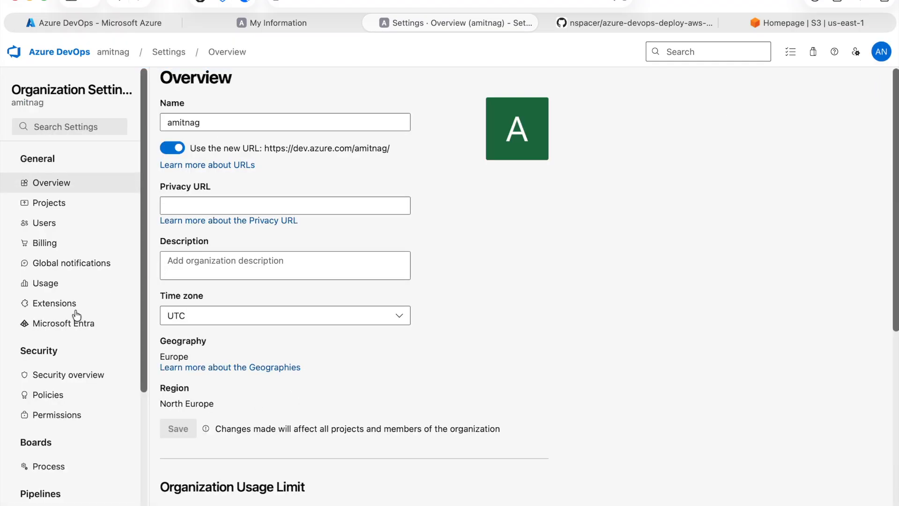
pyautogui.scroll(-3, 89, 331)
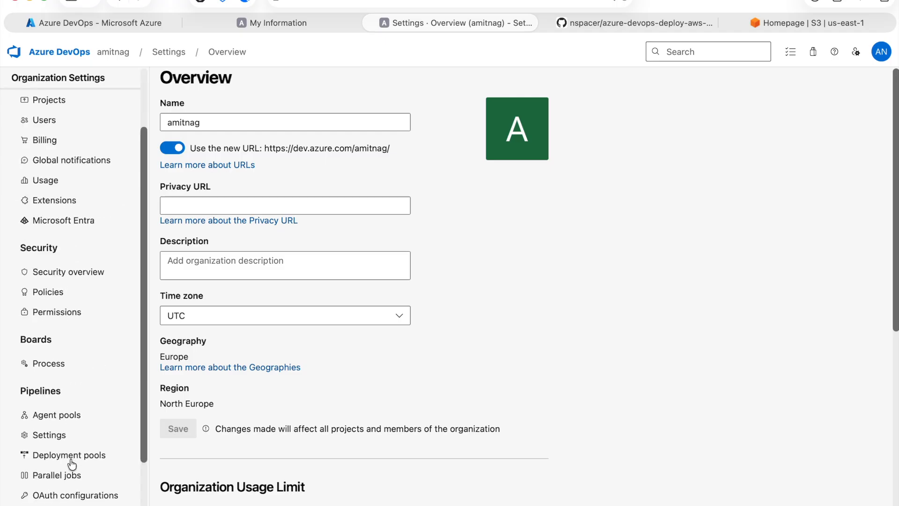
pyautogui.click(71, 417)
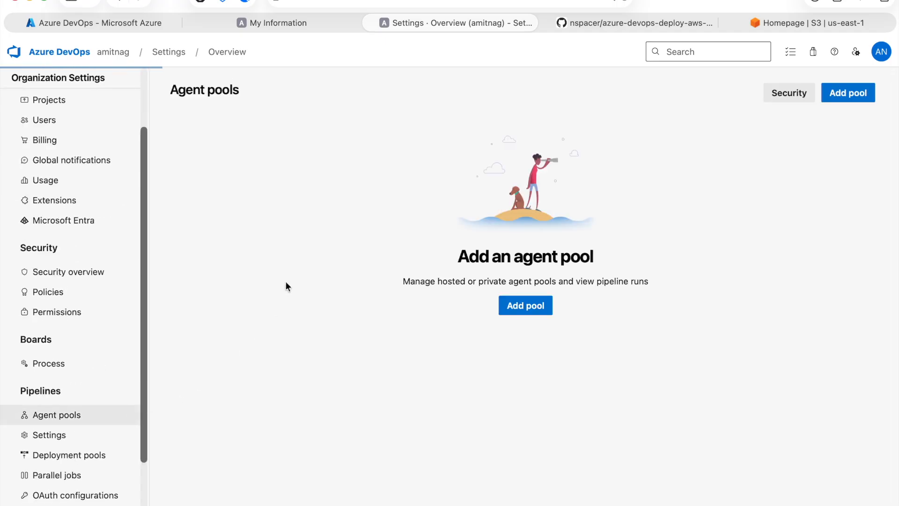
pyautogui.scroll(-5, 90, 249)
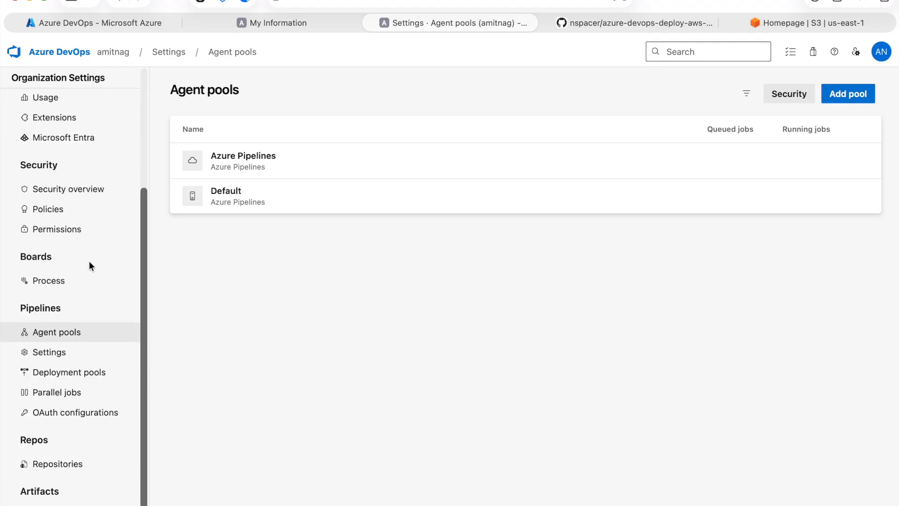
pyautogui.click(70, 353)
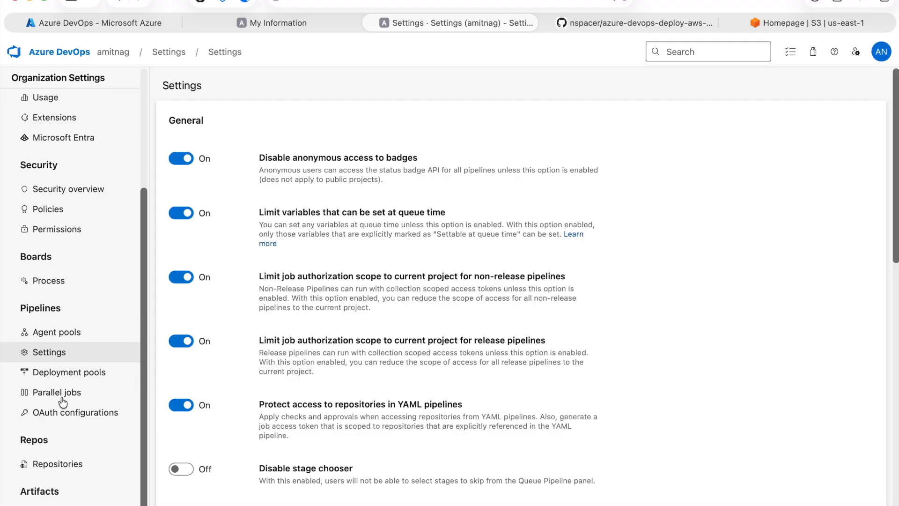
pyautogui.click(66, 393)
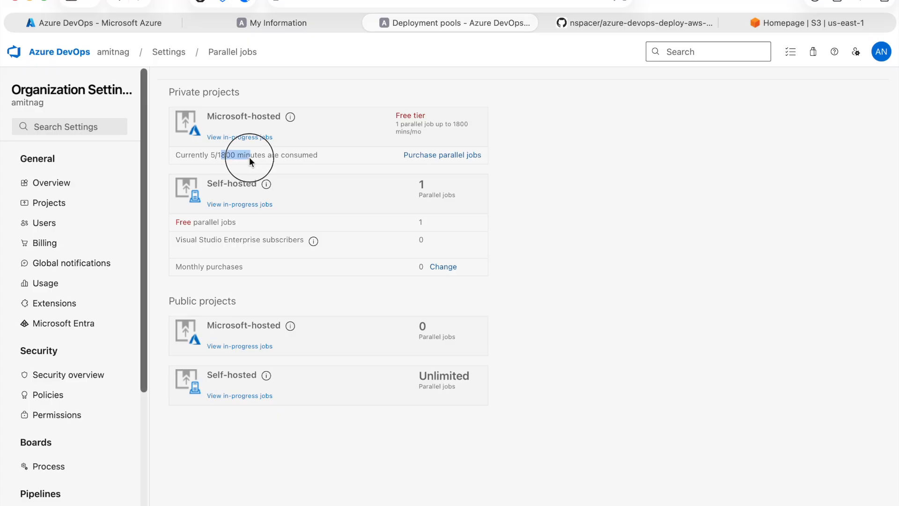
pyautogui.click(303, 166)
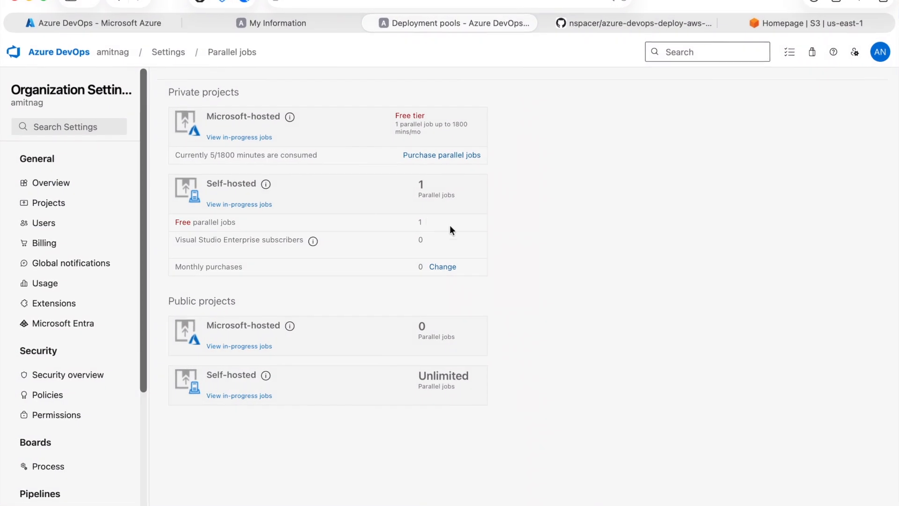
# - Switch to the AWS console and open the identity providers list in IAM
pyautogui.click(816, 26)
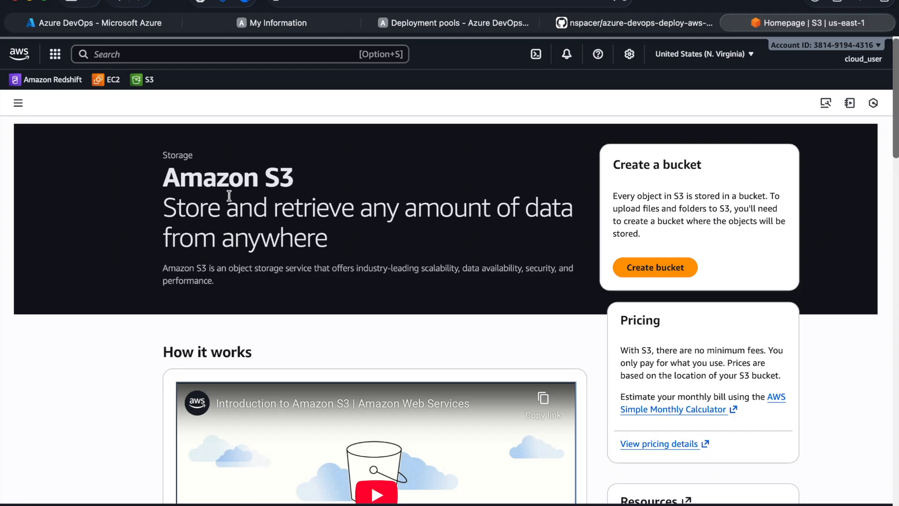
pyautogui.click(54, 55)
pyautogui.click(181, 164)
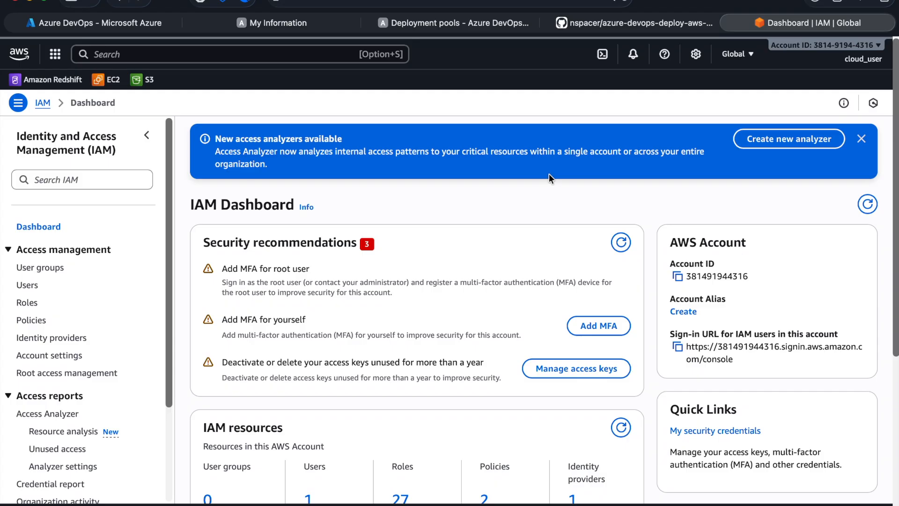
pyautogui.click(42, 337)
pyautogui.moveTo(485, 340); pyautogui.dragTo(598, 341)
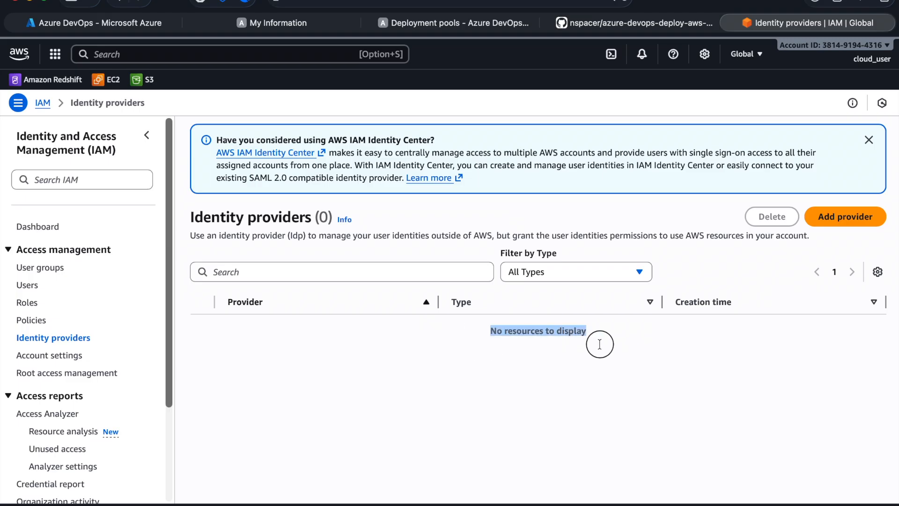
pyautogui.click(840, 218)
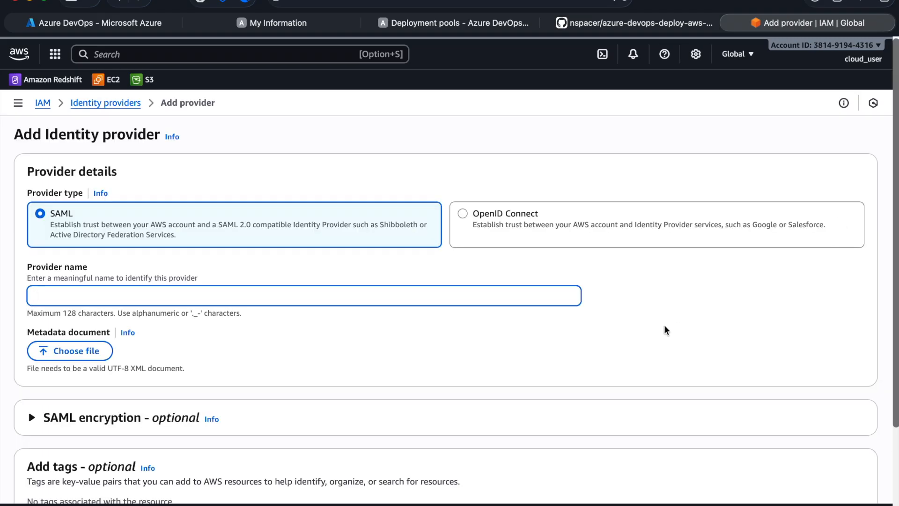
pyautogui.click(541, 221)
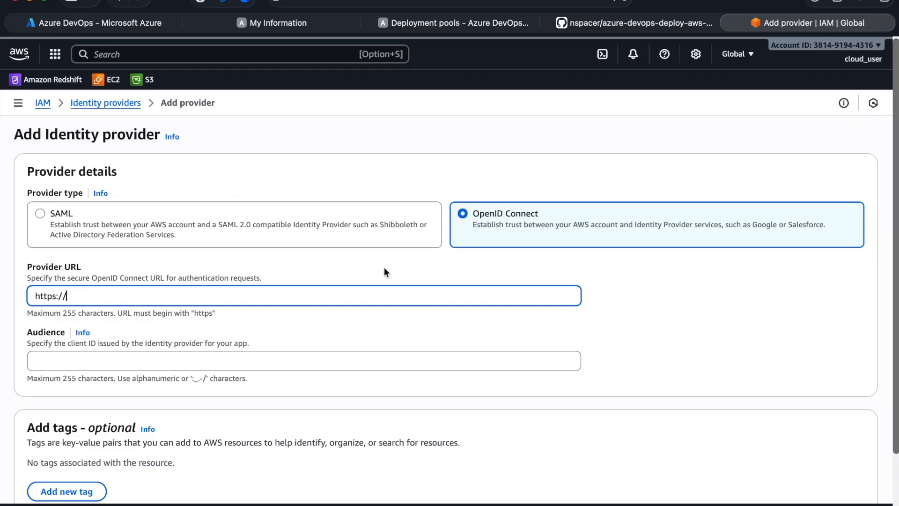
pyautogui.scroll(-1, 385, 267)
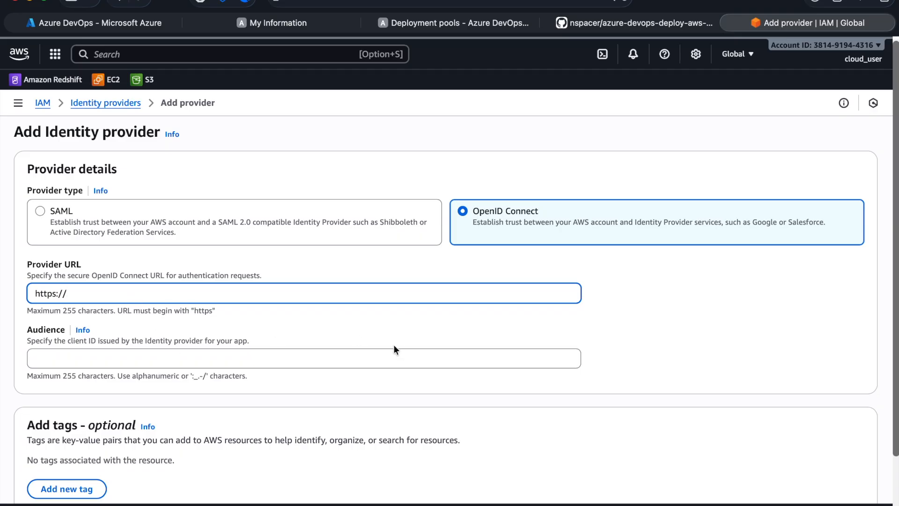
pyautogui.moveTo(24, 264); pyautogui.dragTo(82, 264)
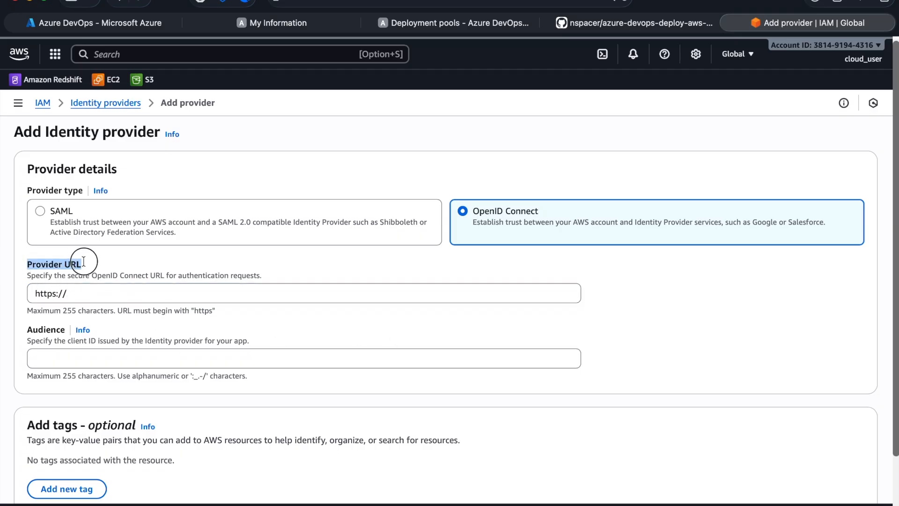
pyautogui.moveTo(27, 329); pyautogui.dragTo(63, 330)
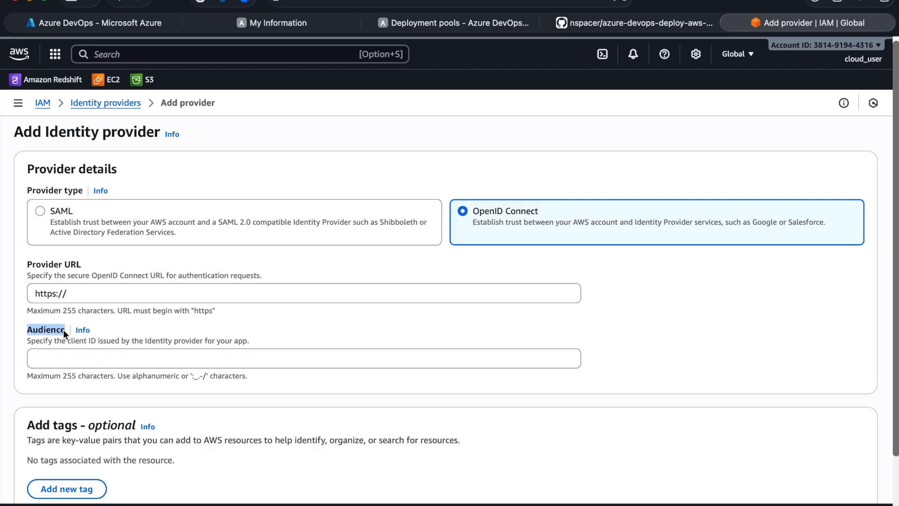
pyautogui.click(334, 295)
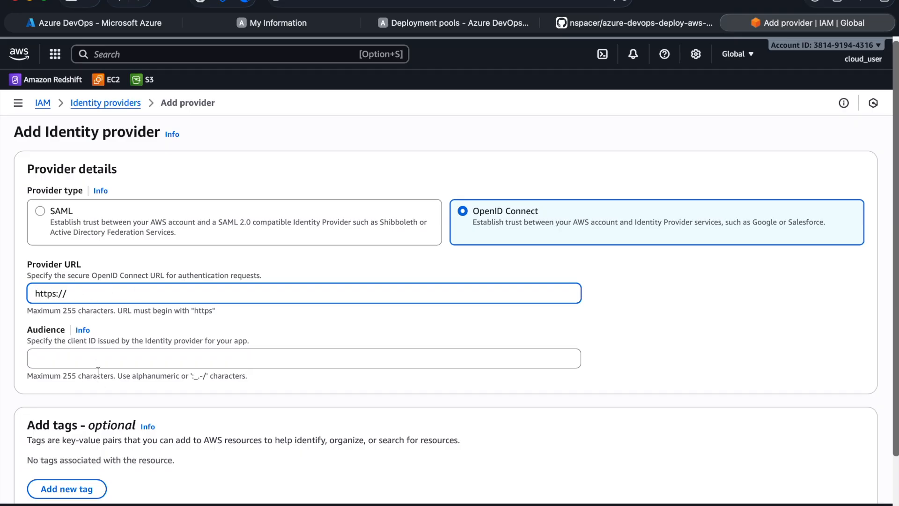
pyautogui.click(93, 354)
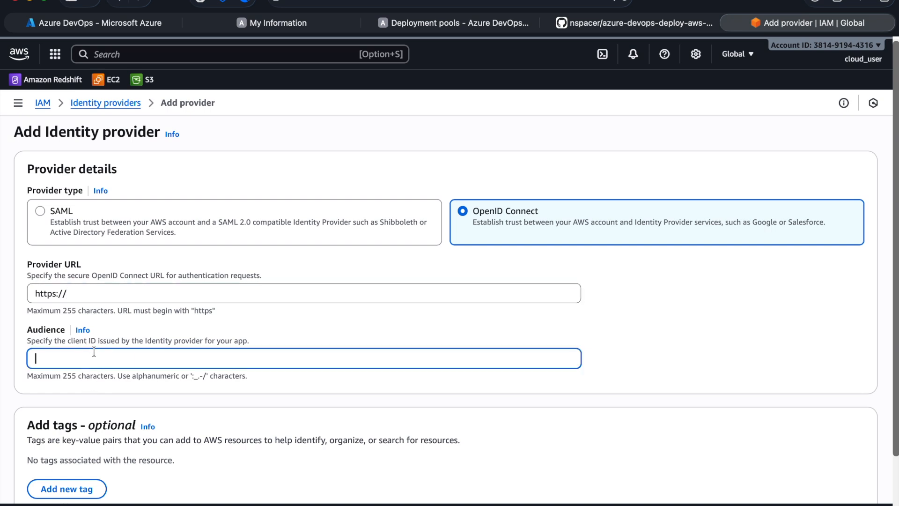
pyautogui.click(102, 286)
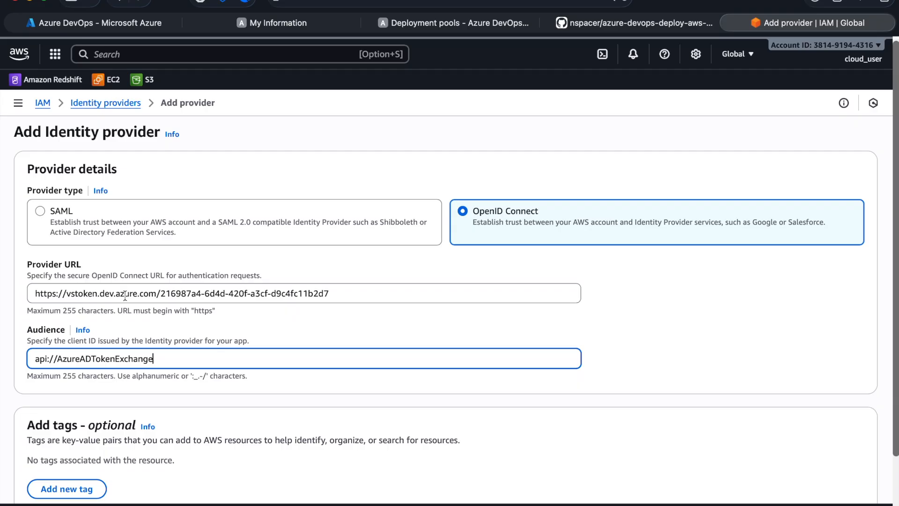
# - Examine the organization ID in the provider URL and the audience value of the new identity provider
pyautogui.click(341, 294)
pyautogui.moveTo(340, 294); pyautogui.dragTo(160, 293)
pyautogui.moveTo(57, 350)
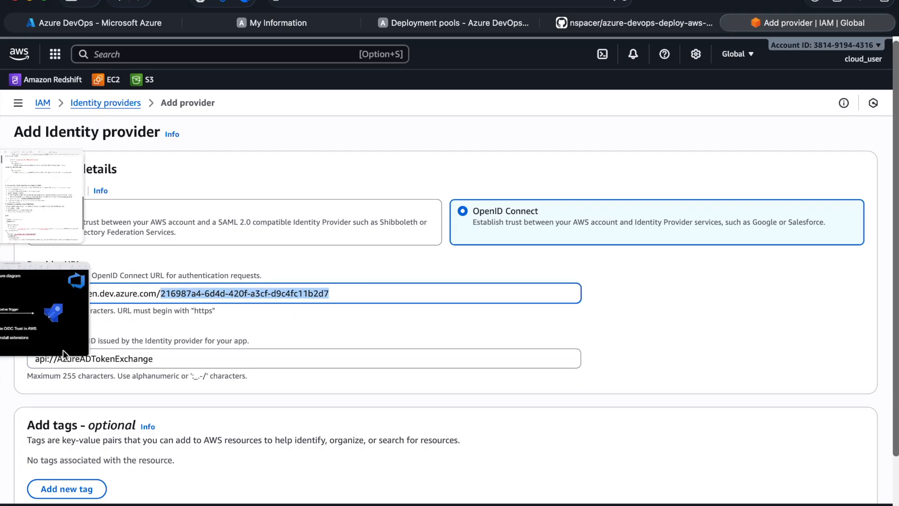
pyautogui.click(370, 357)
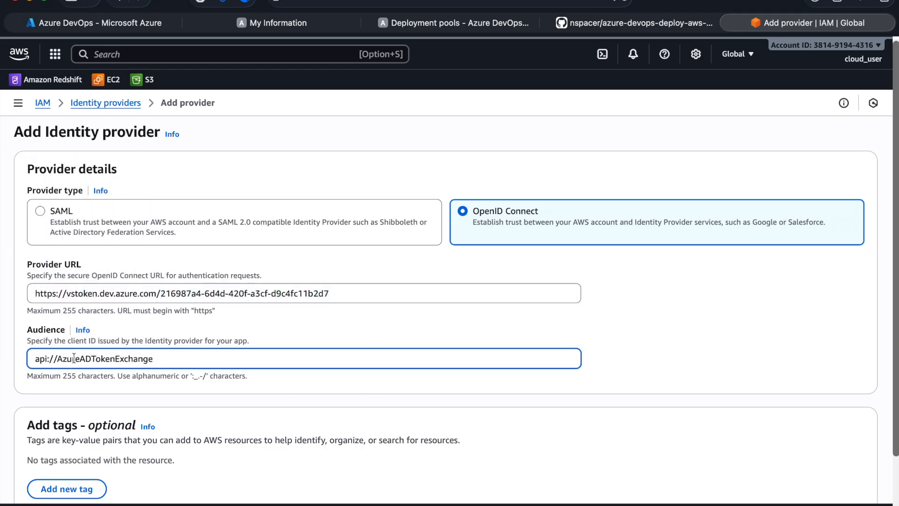
pyautogui.doubleClick(136, 358)
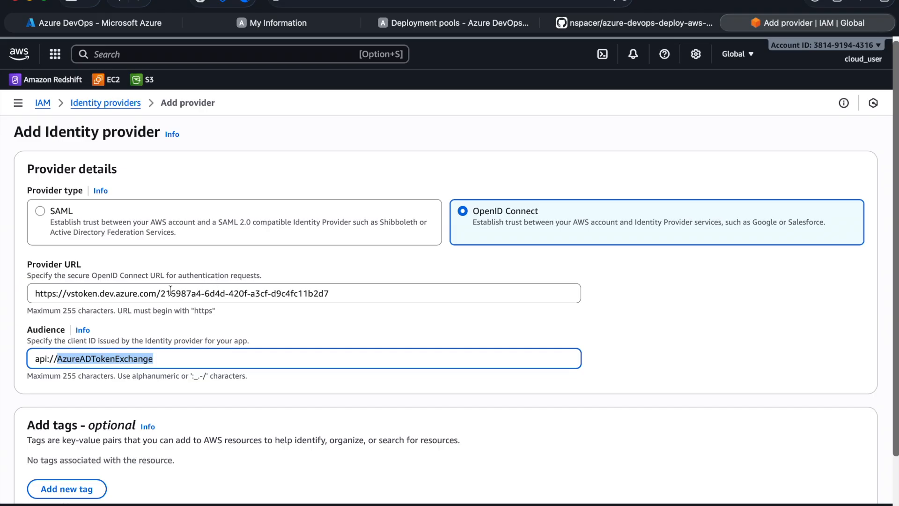
pyautogui.moveTo(162, 295); pyautogui.dragTo(332, 292)
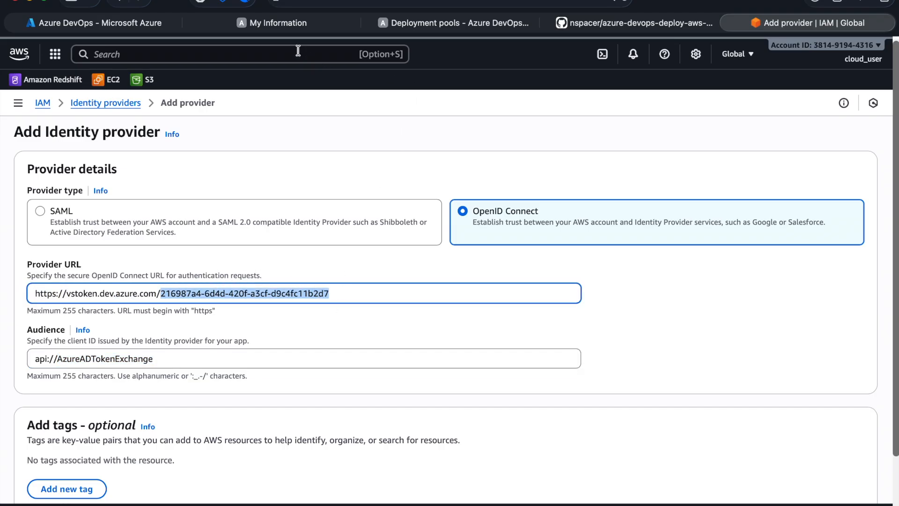
# - Switch to Azure DevOps, open the organization's Microsoft Entra settings and examine the tenant ID
pyautogui.click(288, 24)
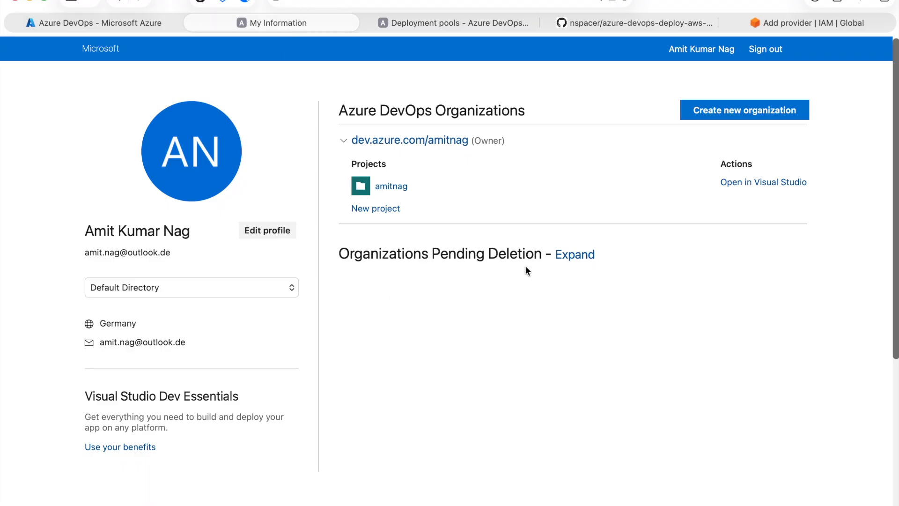
pyautogui.click(451, 29)
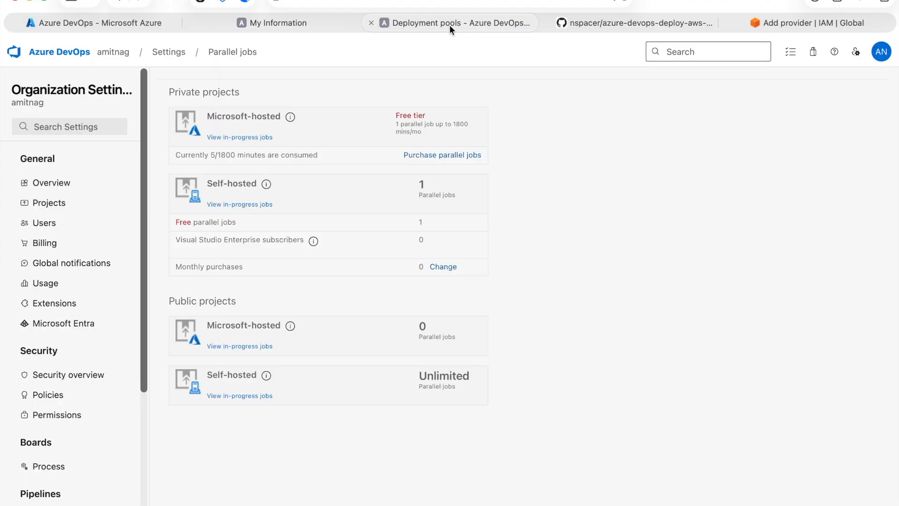
pyautogui.click(117, 52)
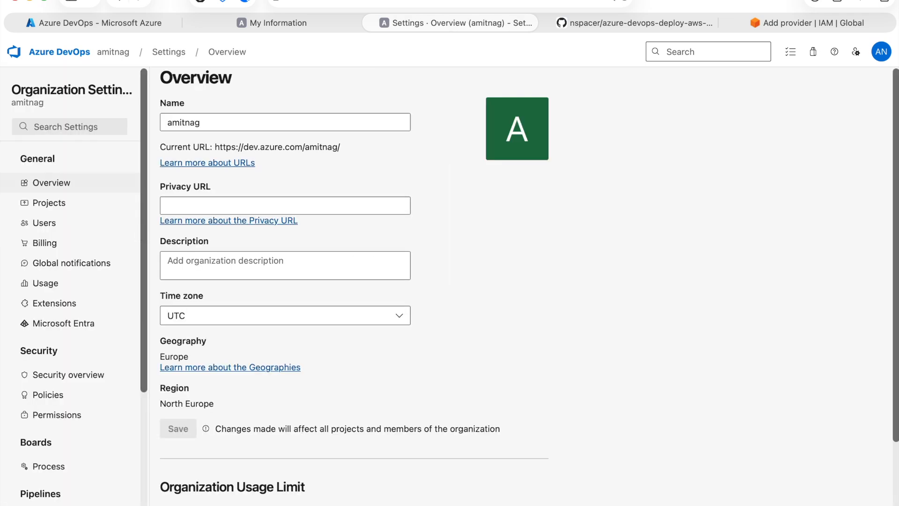
pyautogui.click(70, 330)
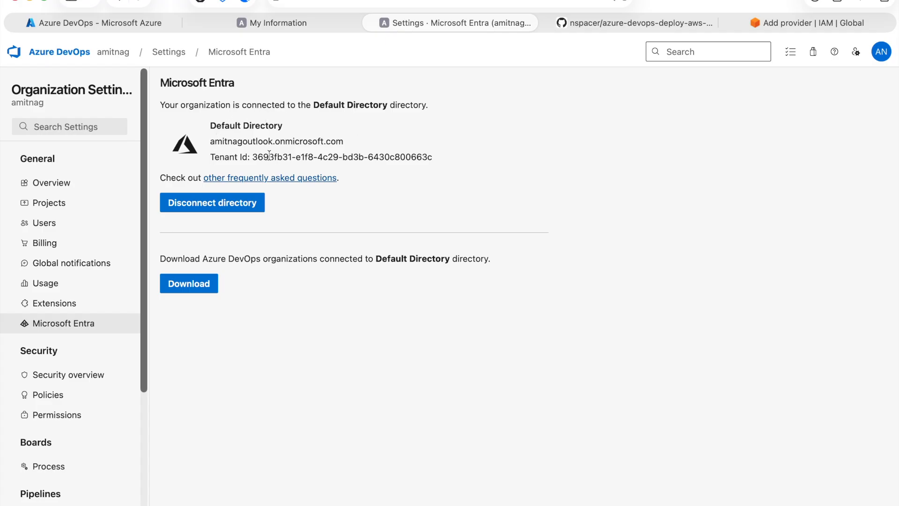
pyautogui.moveTo(218, 155); pyautogui.dragTo(483, 160)
pyautogui.click(506, 148)
# - Download the list of organizations connected to the Default Directory as a CSV file on the Desktop, replacing the existing file
pyautogui.moveTo(161, 259); pyautogui.dragTo(490, 259)
pyautogui.click(477, 286)
pyautogui.click(187, 283)
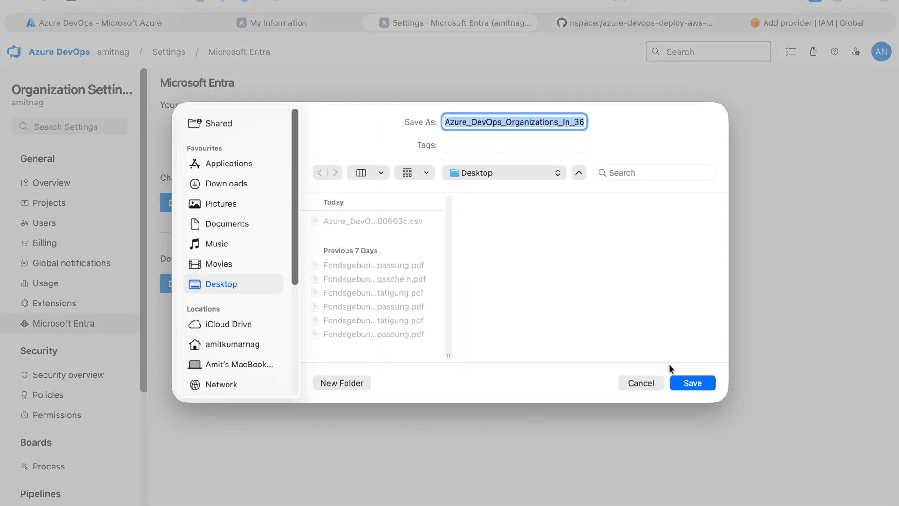
pyautogui.click(680, 380)
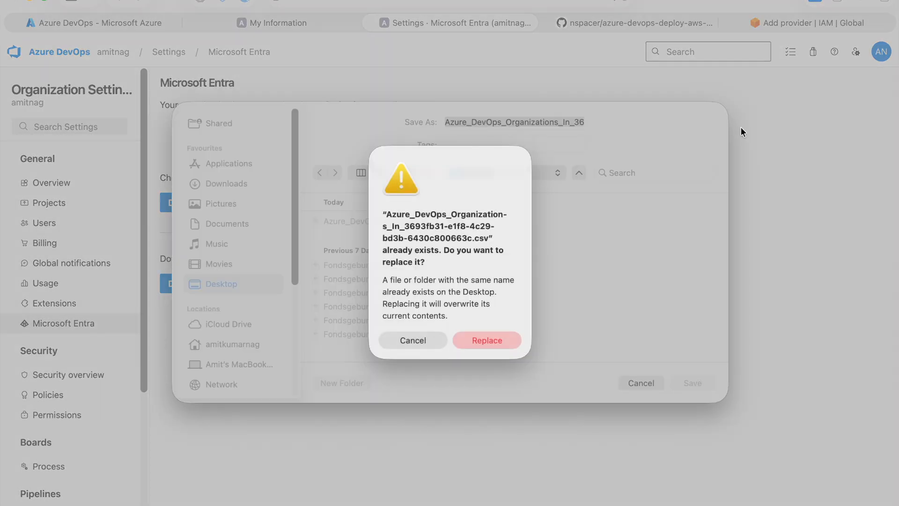
pyautogui.click(487, 340)
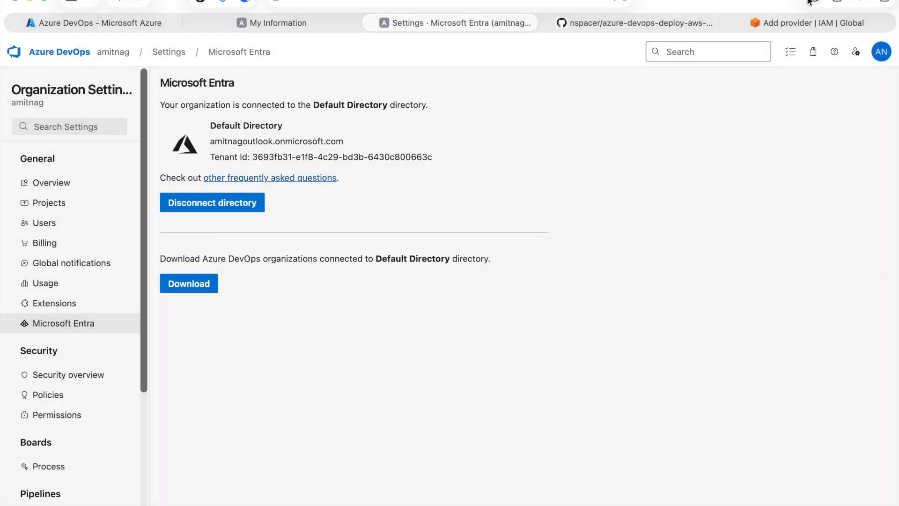
# - Open the newly downloaded organizations CSV in Numbers and examine the organization's ID, name, URL and owner columns
pyautogui.click(813, 2)
pyautogui.click(625, 67)
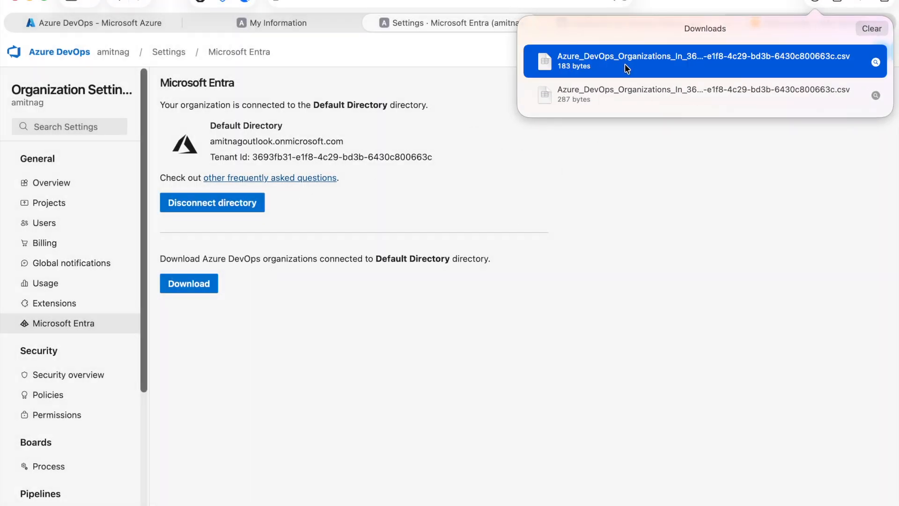
pyautogui.doubleClick(626, 67)
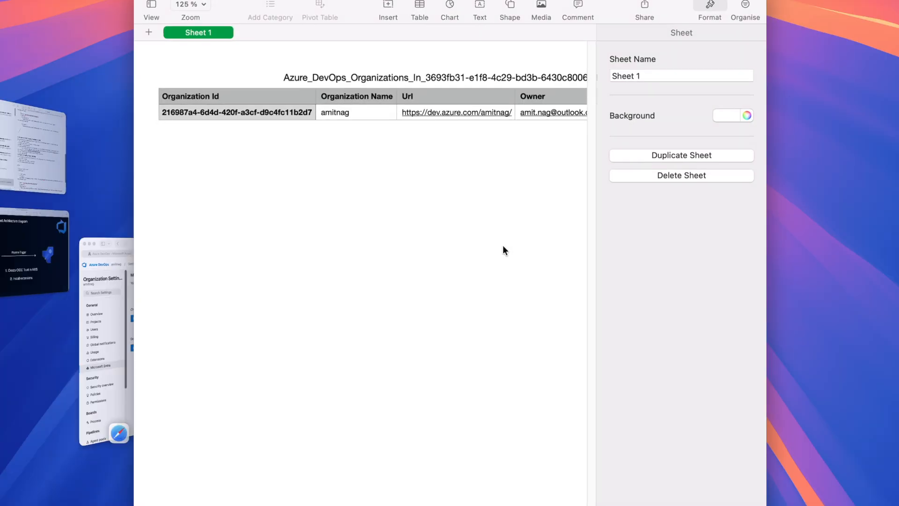
pyautogui.click(189, 115)
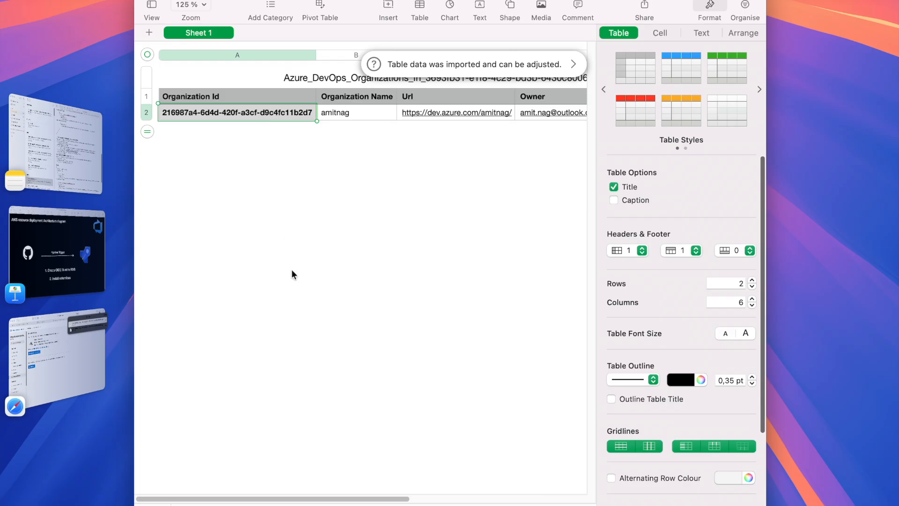
pyautogui.moveTo(289, 499); pyautogui.dragTo(308, 500)
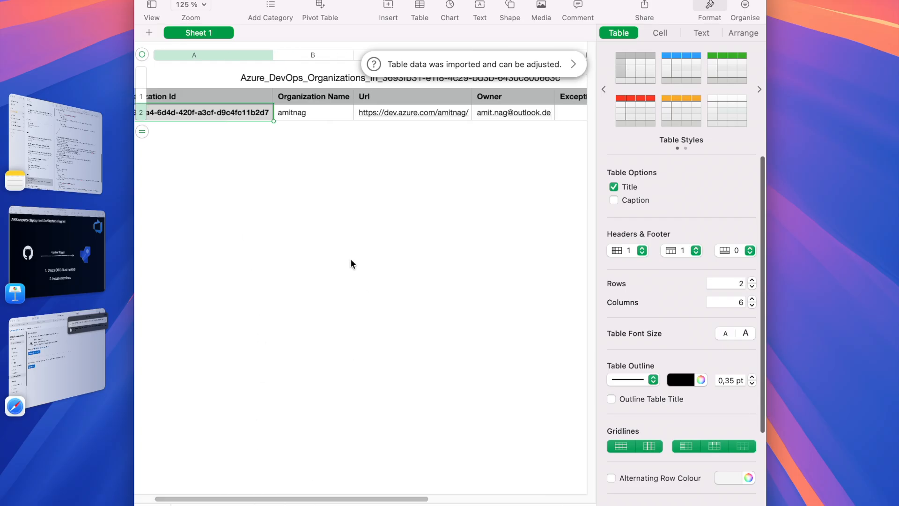
pyautogui.click(315, 113)
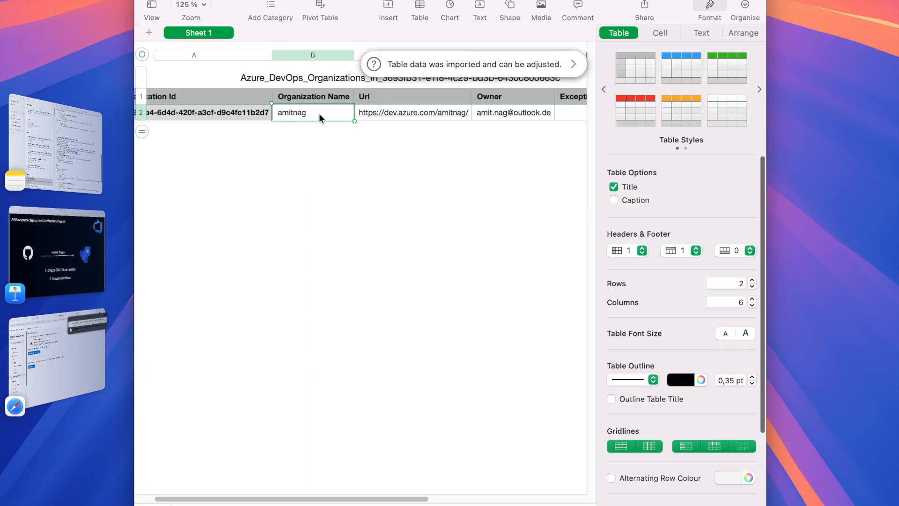
pyautogui.moveTo(331, 498); pyautogui.dragTo(372, 499)
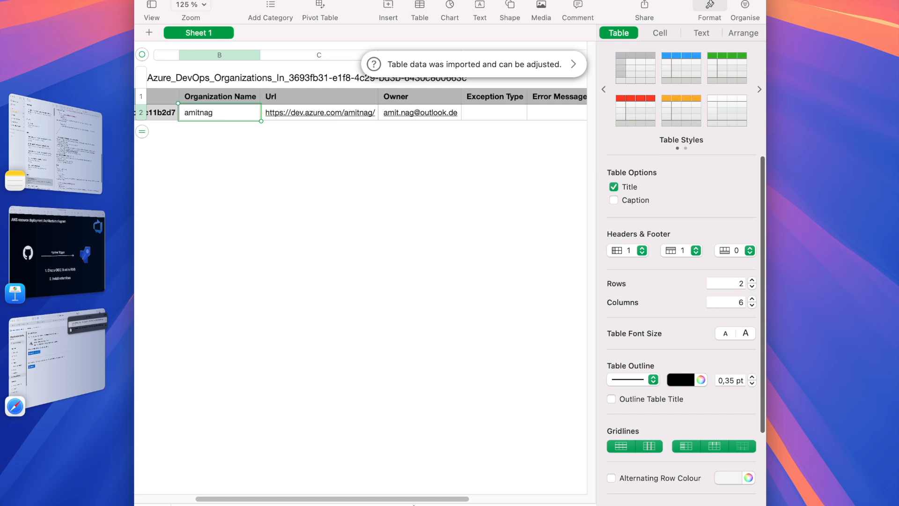
pyautogui.moveTo(415, 499); pyautogui.dragTo(289, 490)
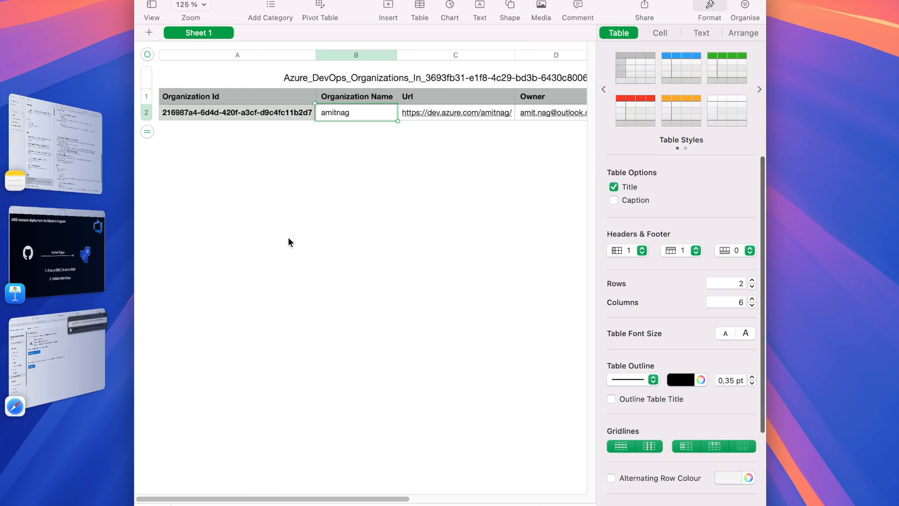
pyautogui.click(224, 113)
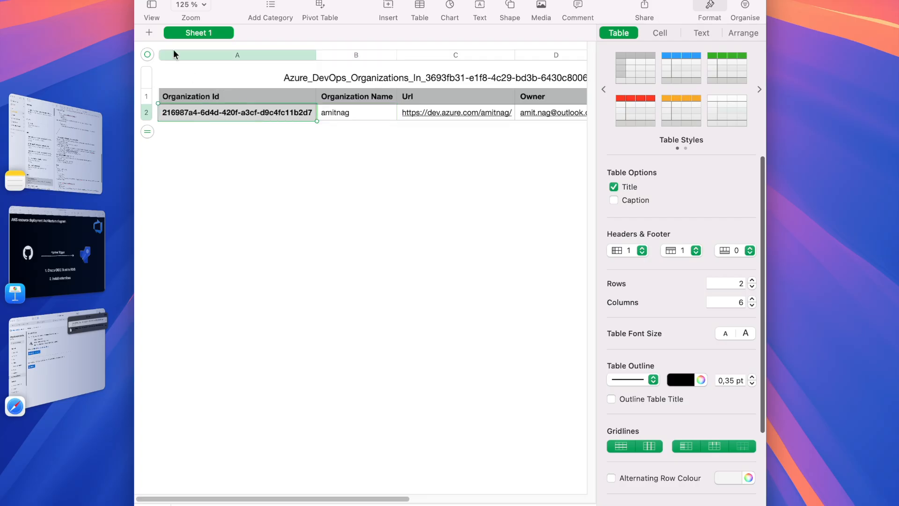
# - Switch back to the AWS console in Safari and add the filled-in OpenID Connect identity provider
pyautogui.press('super+h')
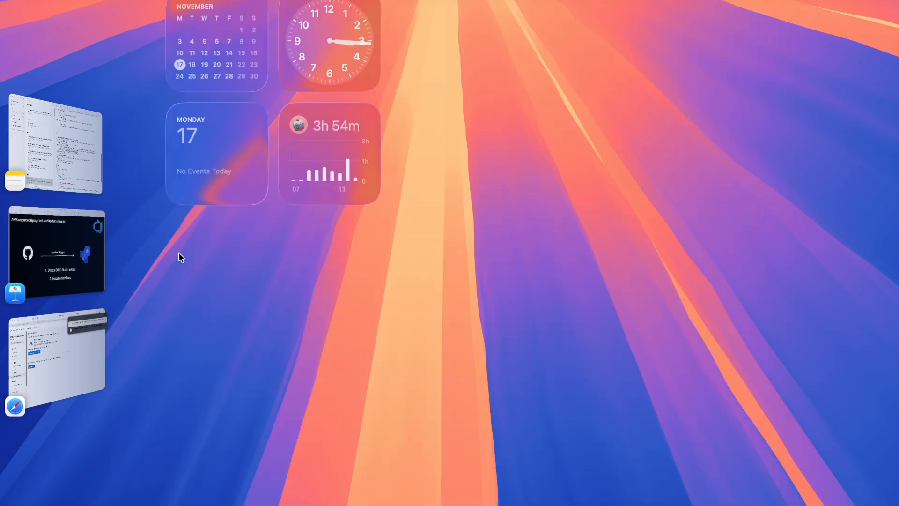
pyautogui.click(74, 340)
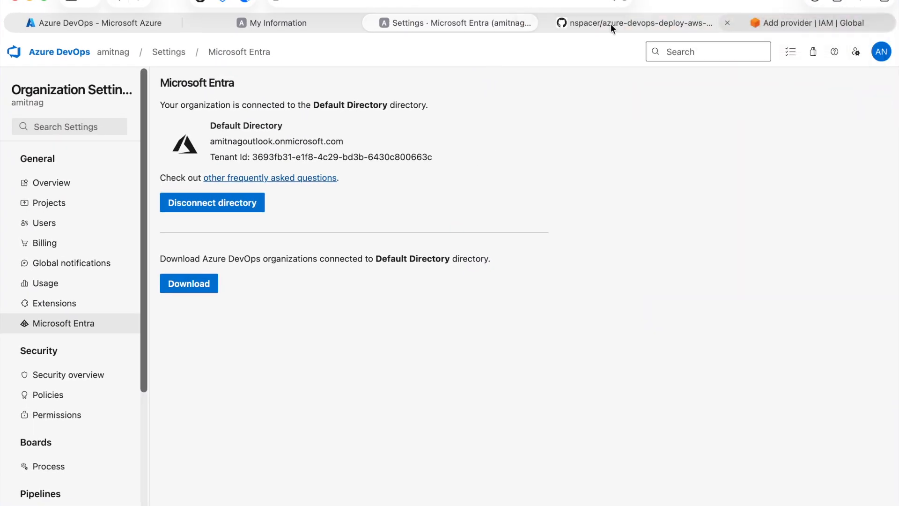
pyautogui.click(799, 17)
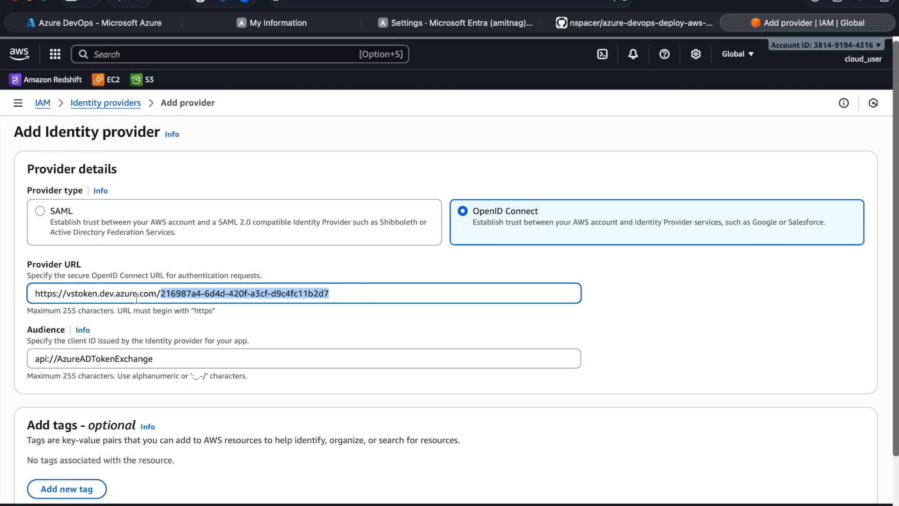
pyautogui.click(378, 292)
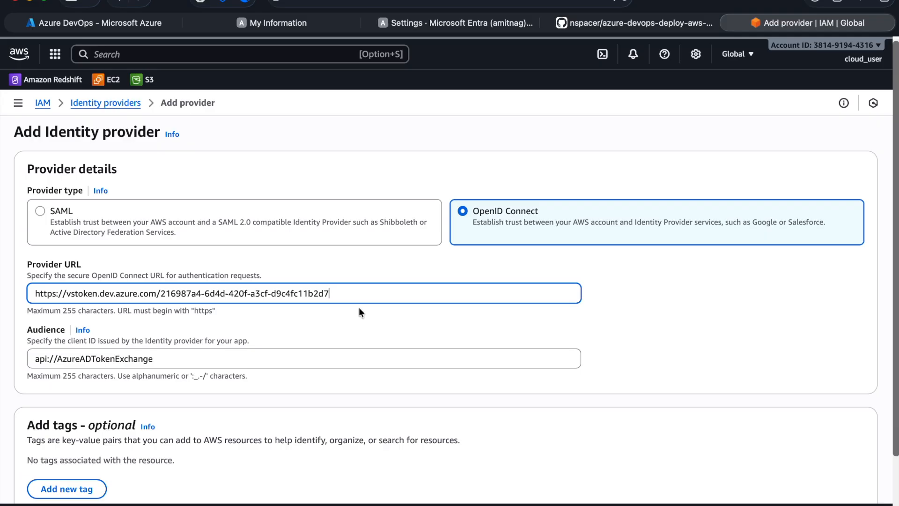
pyautogui.click(424, 23)
pyautogui.scroll(-3, 372, 345)
pyautogui.click(817, 466)
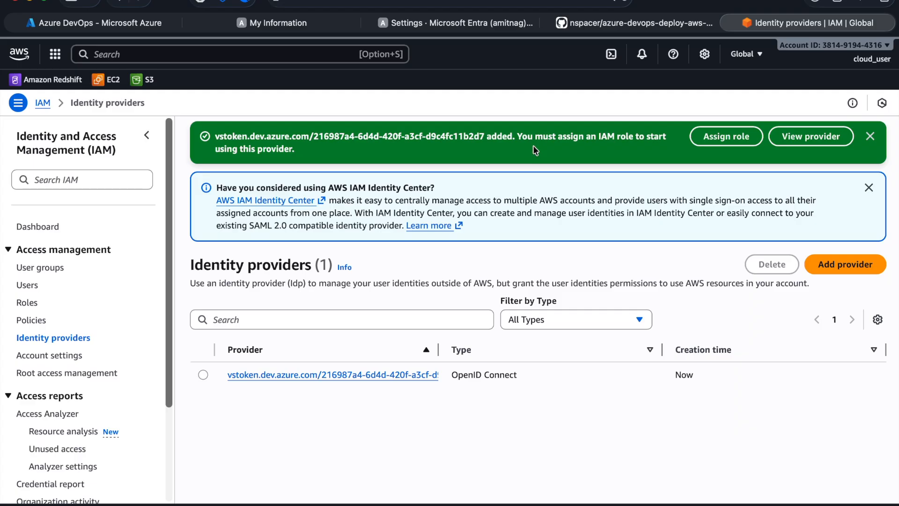
# - Assign a new web identity role to the Azure DevOps provider, using the audience api://AzureADTokenExchange
pyautogui.click(721, 138)
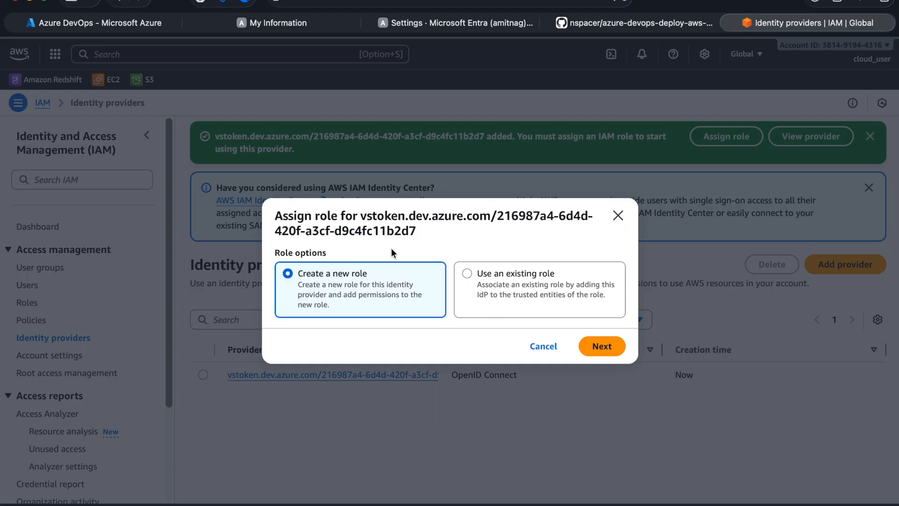
pyautogui.click(601, 345)
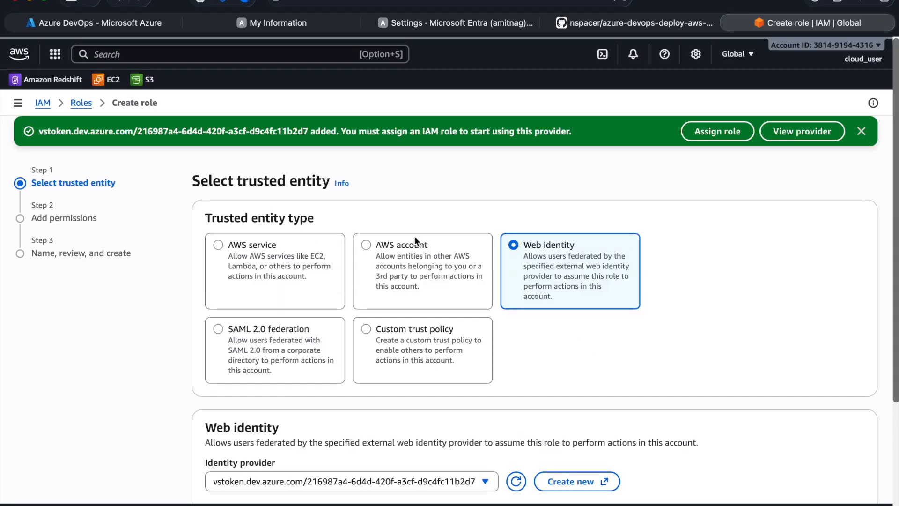
pyautogui.scroll(-2, 473, 252)
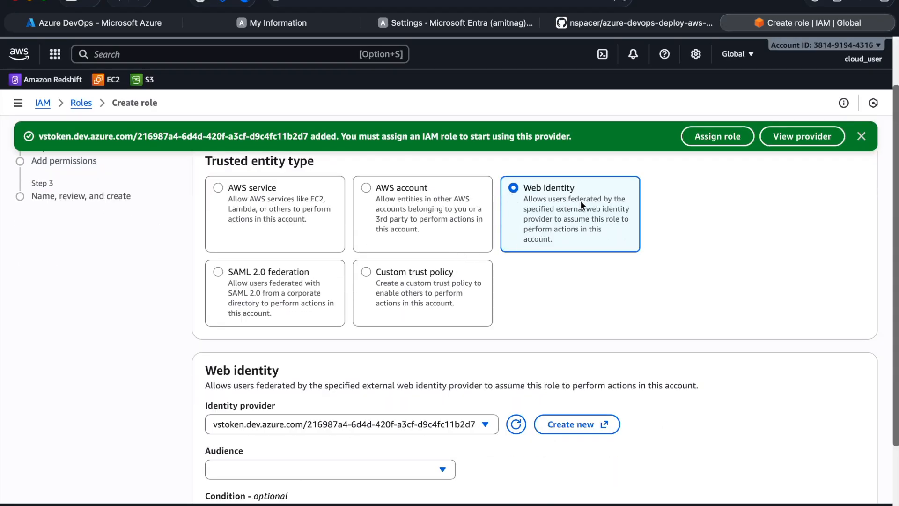
pyautogui.scroll(-3, 631, 219)
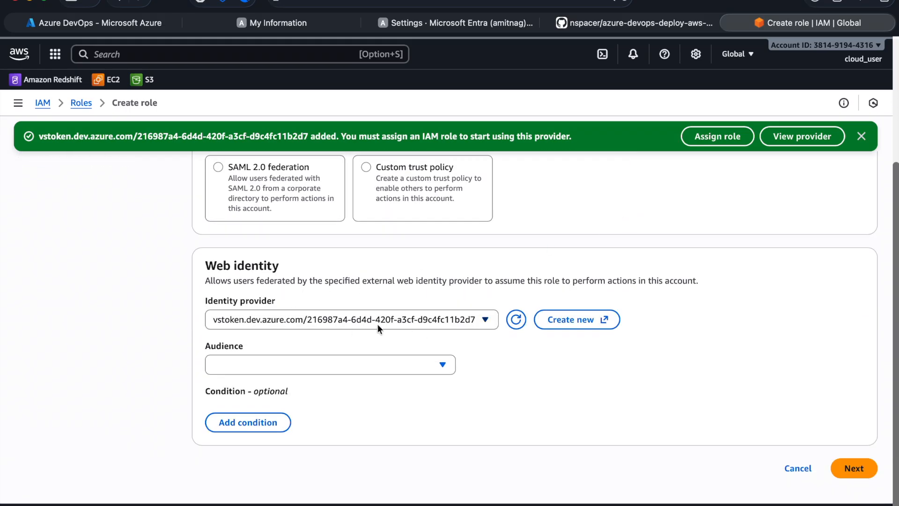
pyautogui.click(319, 370)
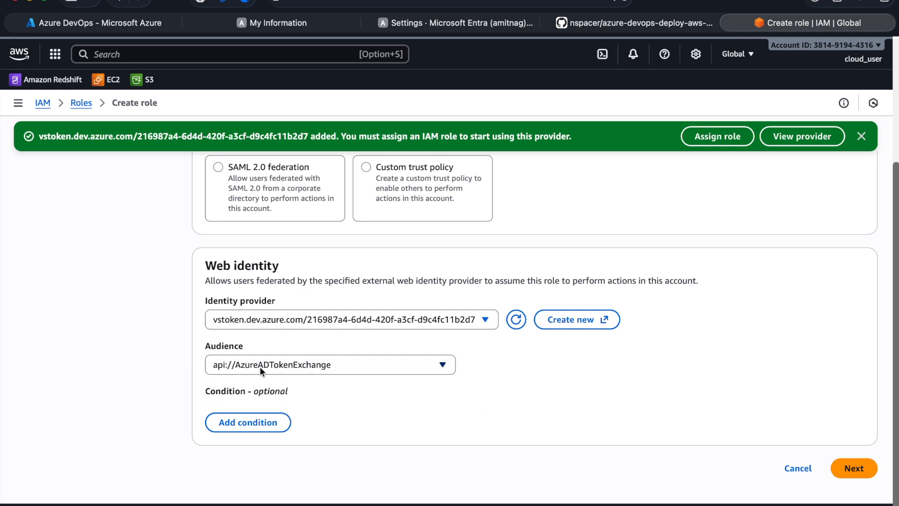
pyautogui.click(852, 471)
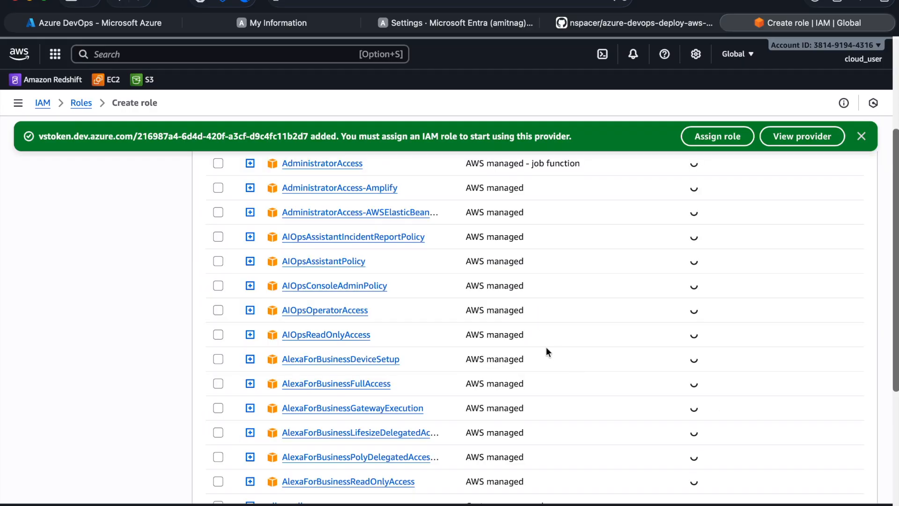
# - Attach the AdministratorAccess policy to the new role and name the role aws-oidc-connection
pyautogui.click(218, 329)
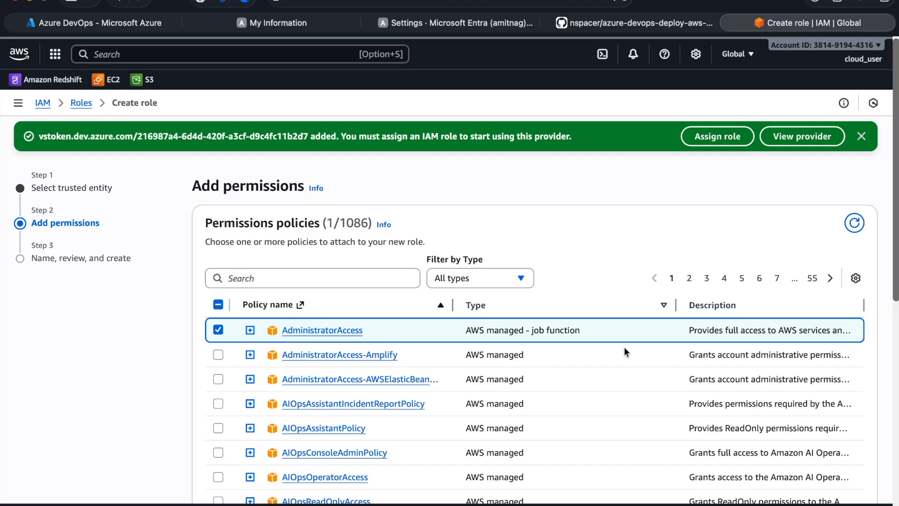
pyautogui.scroll(-10, 592, 306)
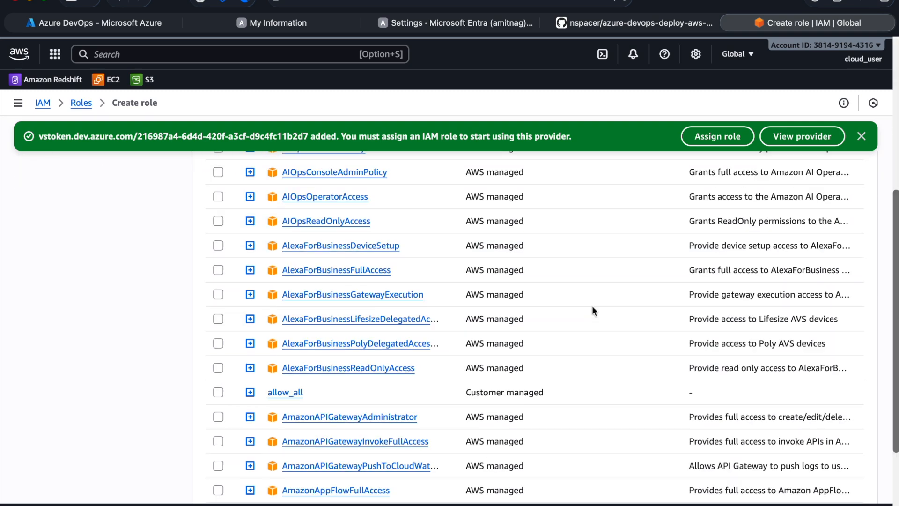
pyautogui.click(853, 467)
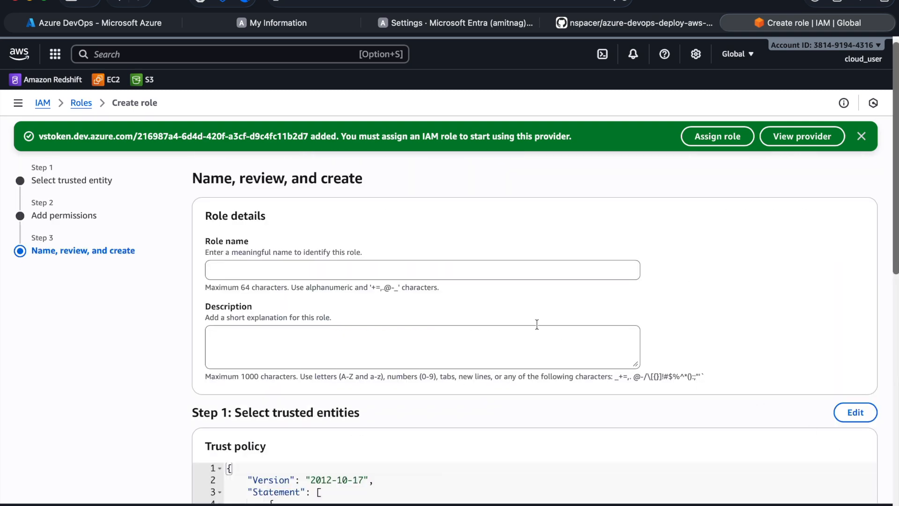
pyautogui.click(336, 269)
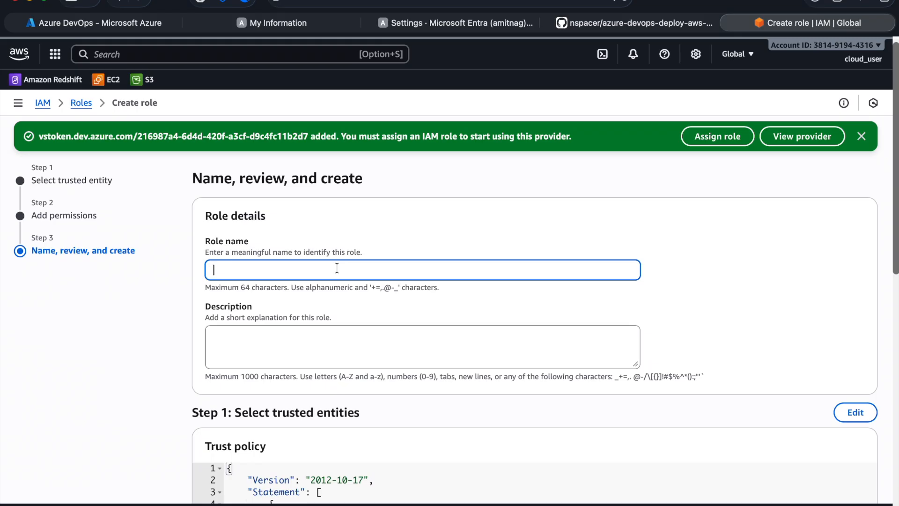
pyautogui.write('aws-oidc-connection')
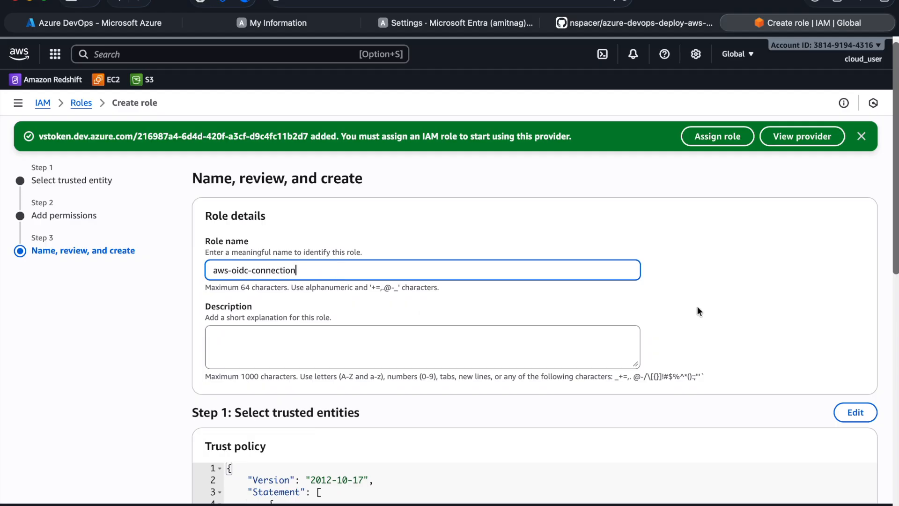
# - Examine the role's trust policy, including the sts:AssumeRoleWithWebIdentity action
pyautogui.scroll(-6, 749, 320)
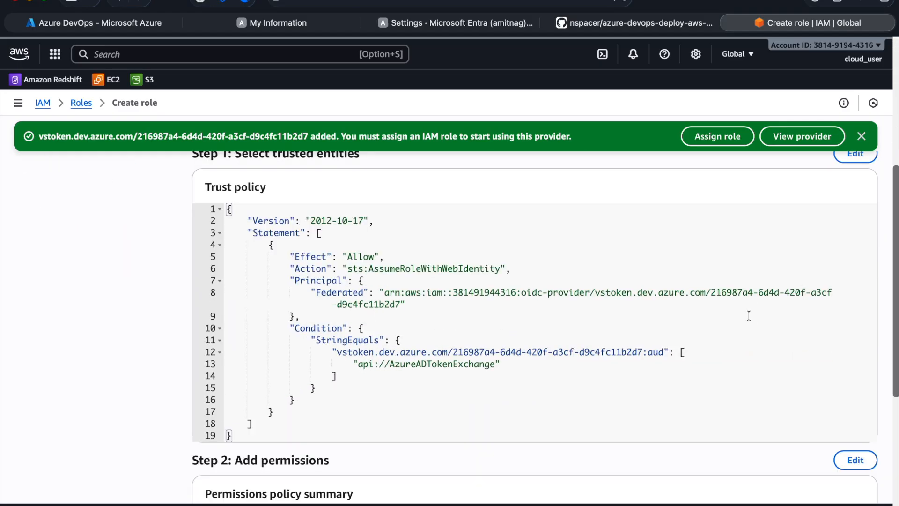
pyautogui.scroll(1, 503, 297)
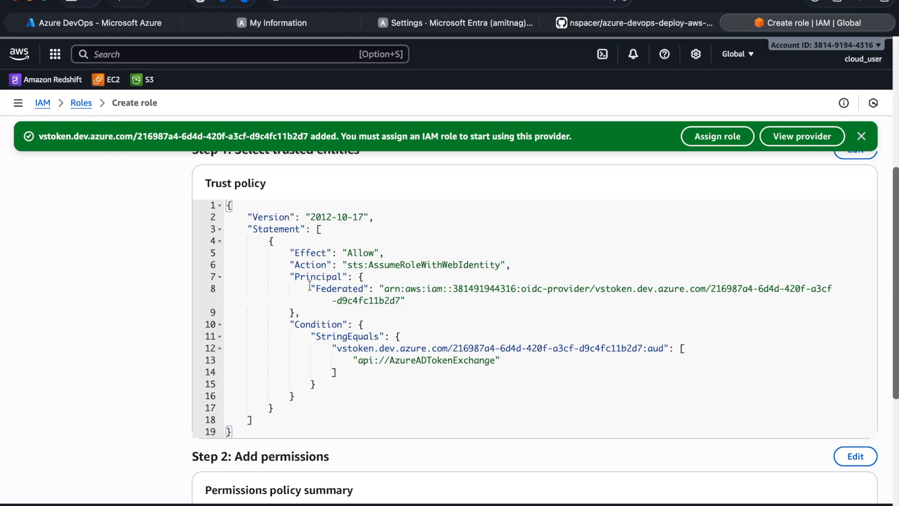
pyautogui.click(398, 294)
pyautogui.click(351, 263)
pyautogui.moveTo(350, 264); pyautogui.dragTo(473, 276)
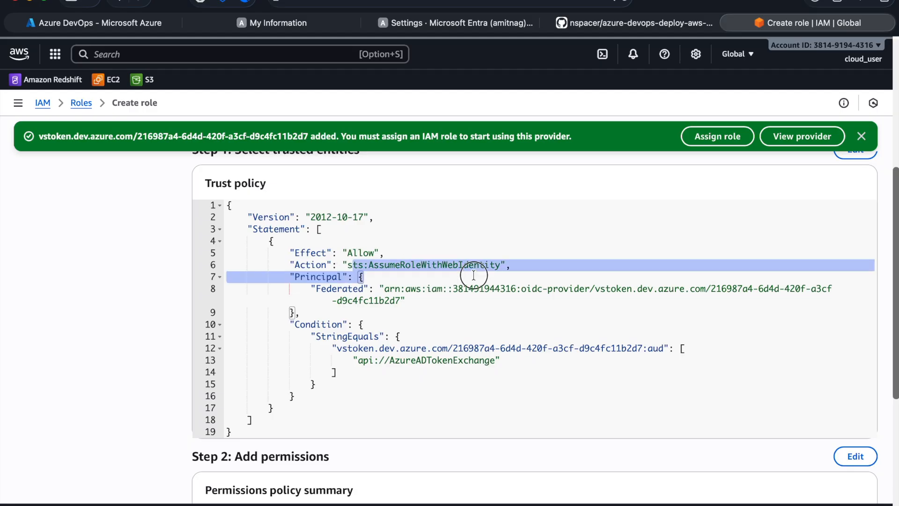
pyautogui.click(501, 263)
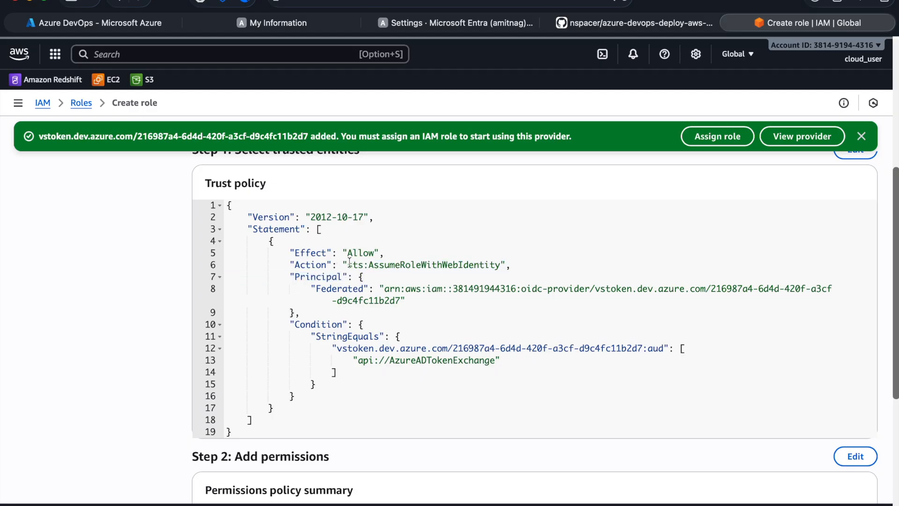
pyautogui.moveTo(350, 262); pyautogui.dragTo(498, 265)
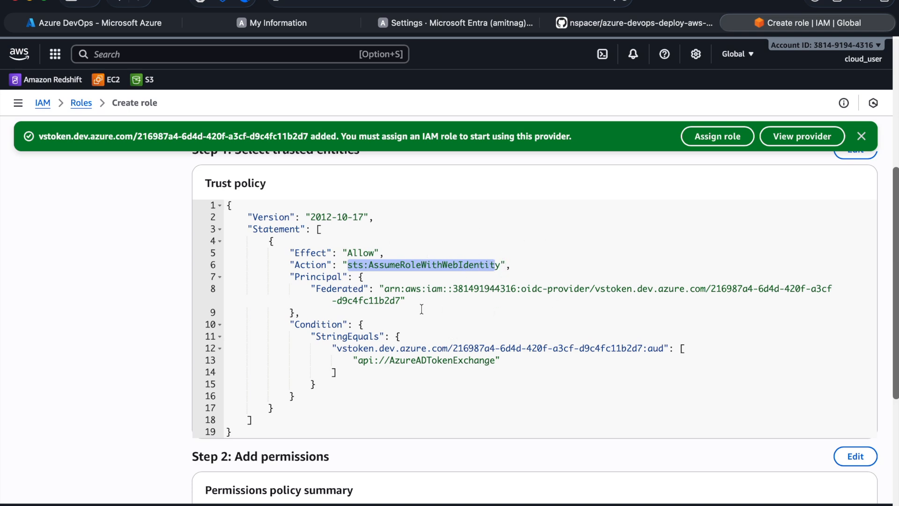
# - Review the role's name and permissions summary, create the aws-oidc-connection role without tags, and open it
pyautogui.scroll(5, 449, 309)
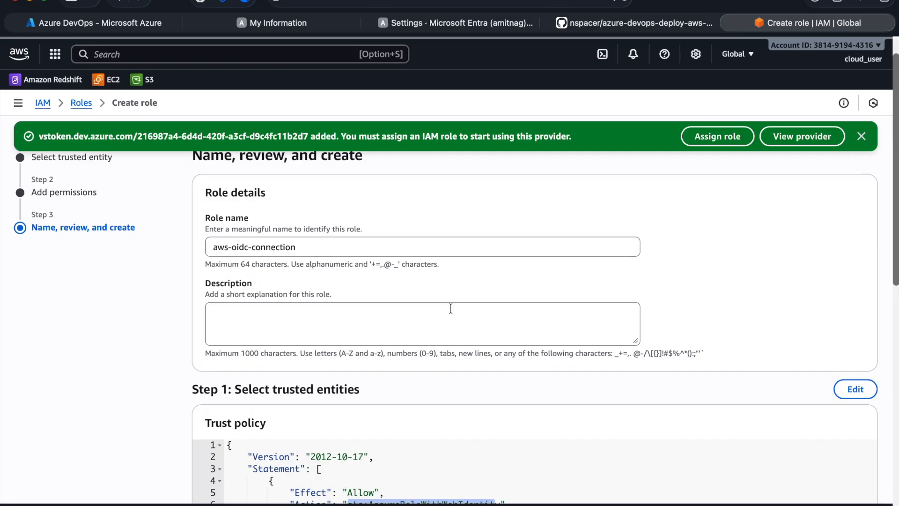
pyautogui.scroll(-10, 454, 305)
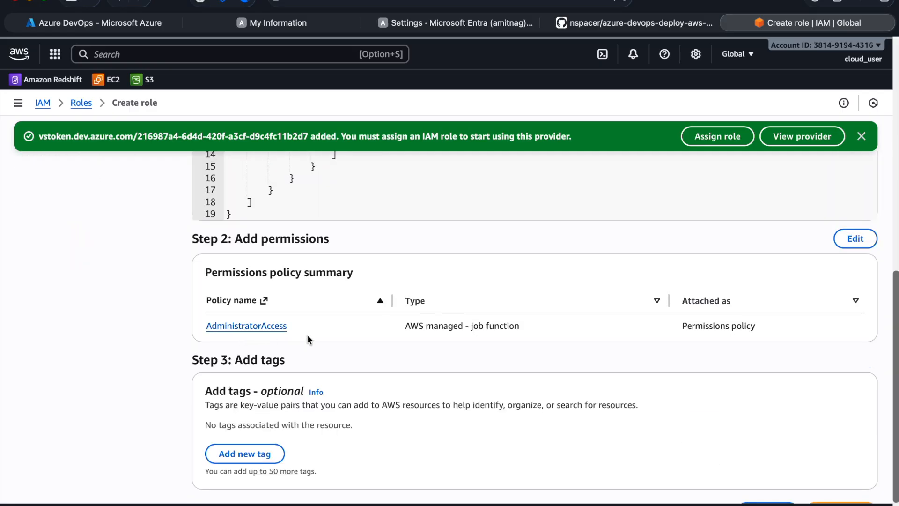
pyautogui.scroll(6, 496, 325)
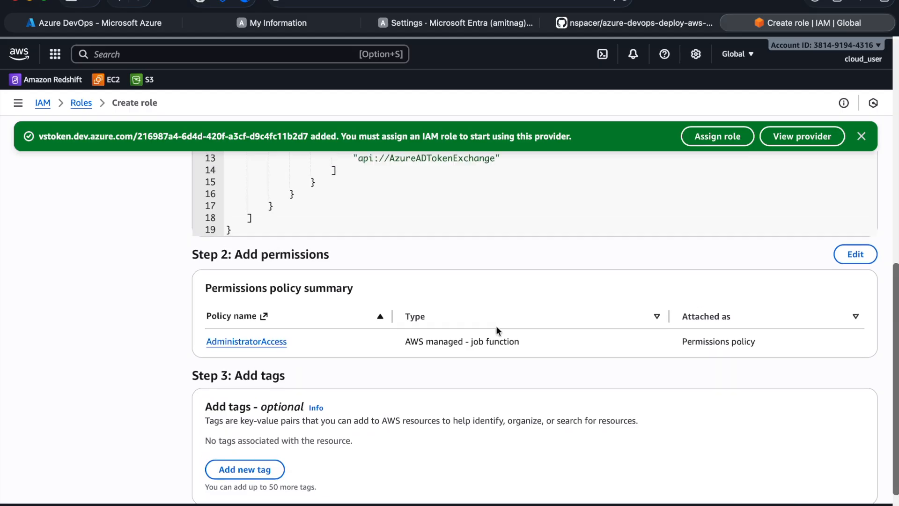
pyautogui.scroll(-8, 592, 339)
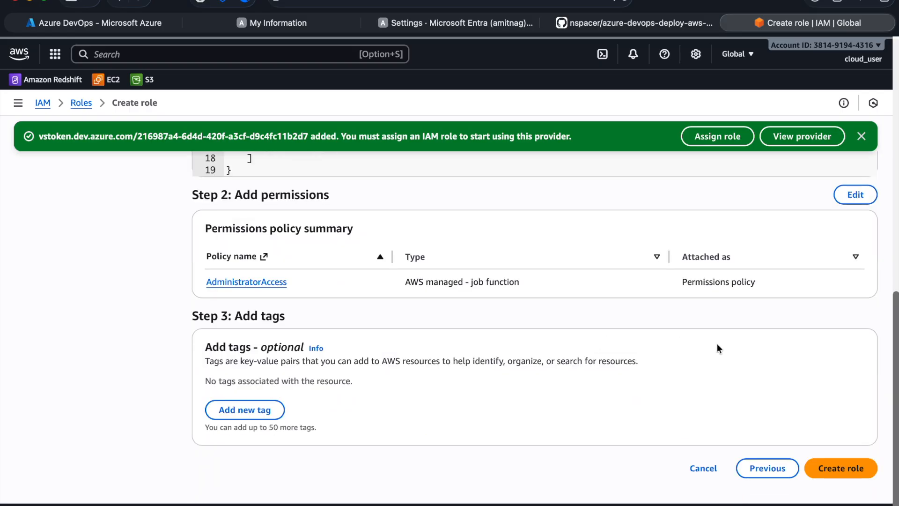
pyautogui.click(843, 468)
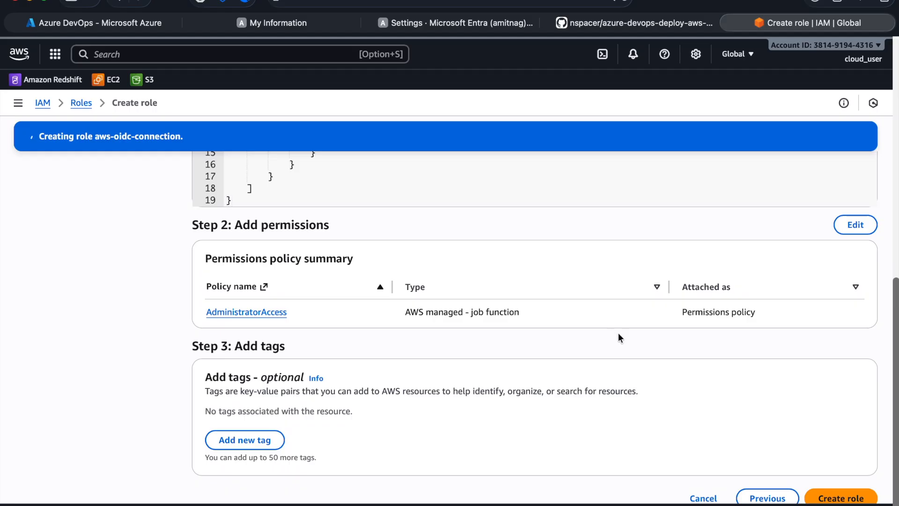
pyautogui.click(821, 139)
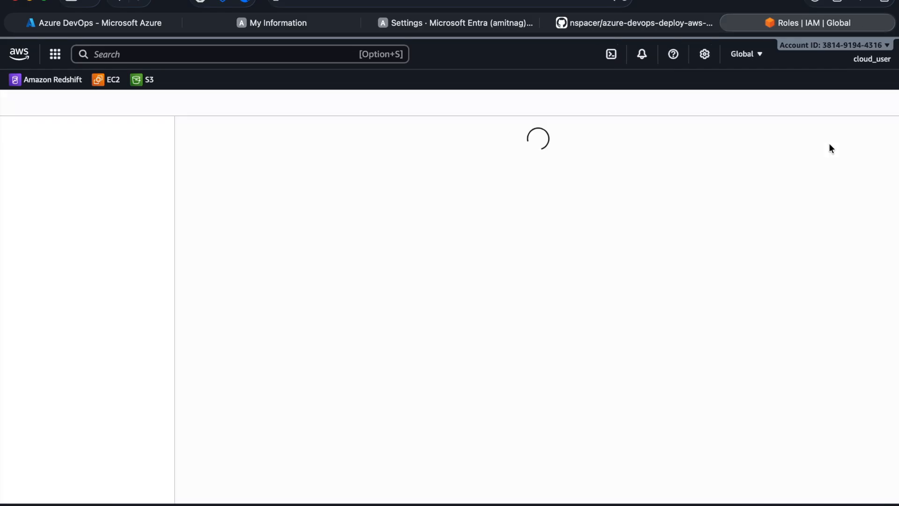
# - Review the aws-oidc-connection role's permissions policies and its ARN in the role summary
pyautogui.scroll(-6, 510, 221)
pyautogui.click(861, 136)
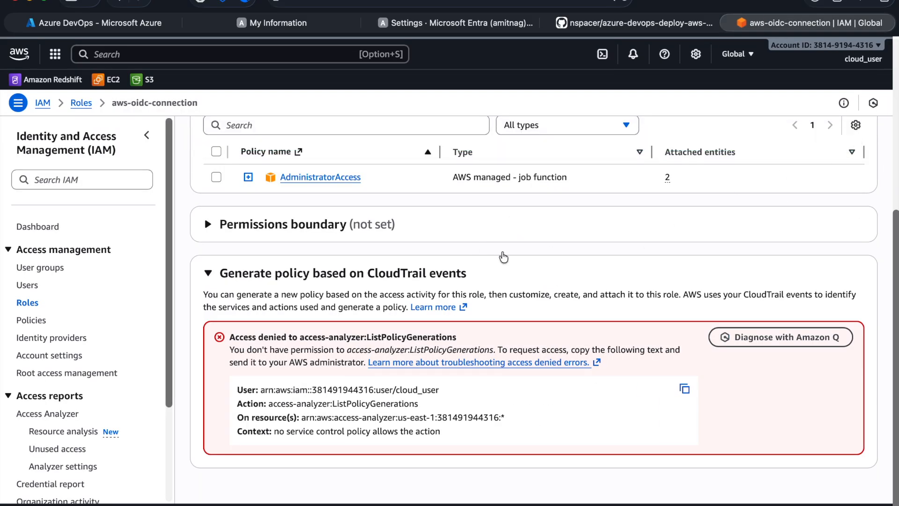
pyautogui.scroll(6, 422, 256)
pyautogui.click(557, 209)
pyautogui.moveTo(558, 208); pyautogui.dragTo(773, 216)
pyautogui.click(732, 238)
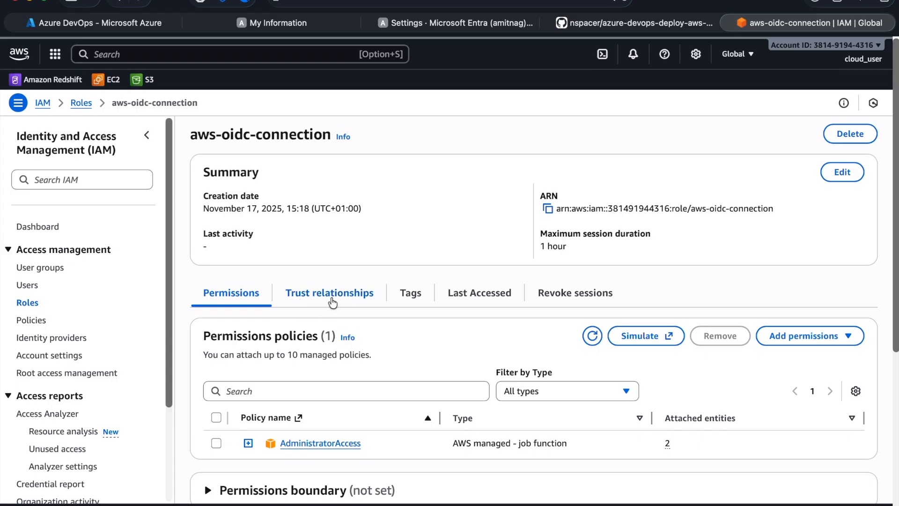
# - Examine the aws-oidc-connection role's trust relationships, including the federated principal in the trusted entities policy
pyautogui.click(328, 298)
pyautogui.scroll(-3, 414, 240)
pyautogui.moveTo(343, 369); pyautogui.dragTo(634, 473)
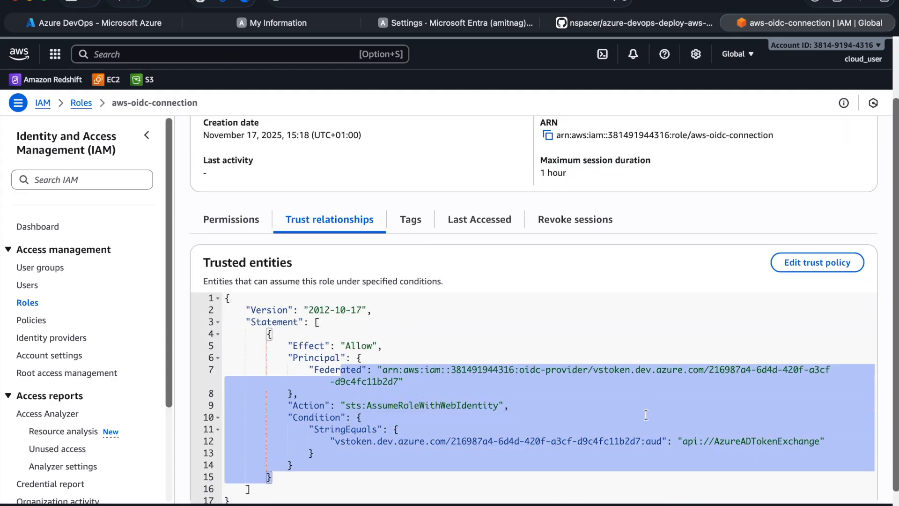
pyautogui.click(462, 419)
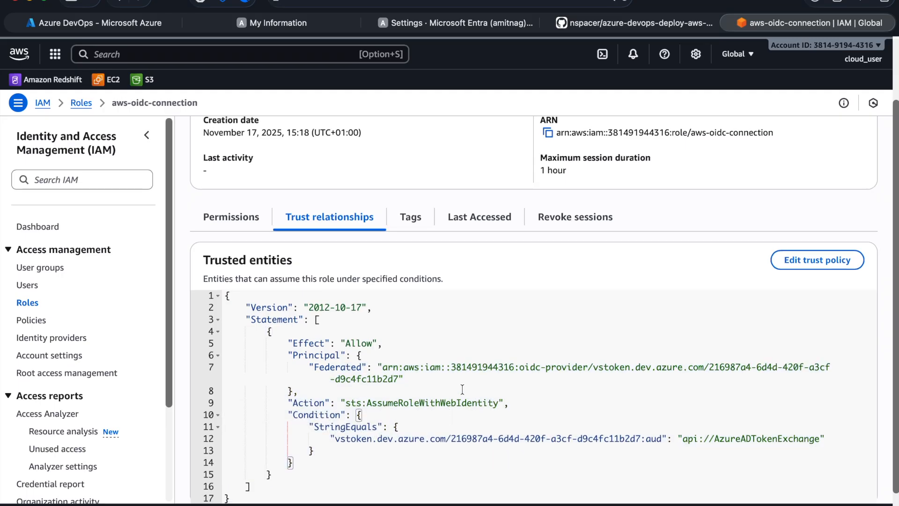
pyautogui.scroll(-2, 461, 389)
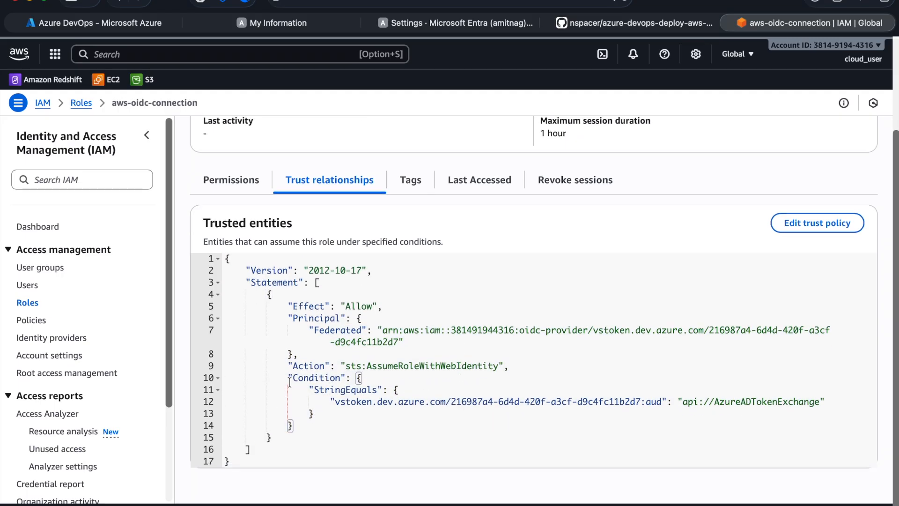
# - Inspect the StringEquals audience condition in the trust policy, including the organization ID, and return to the role's permissions
pyautogui.click(314, 414)
pyautogui.moveTo(310, 390); pyautogui.dragTo(319, 413)
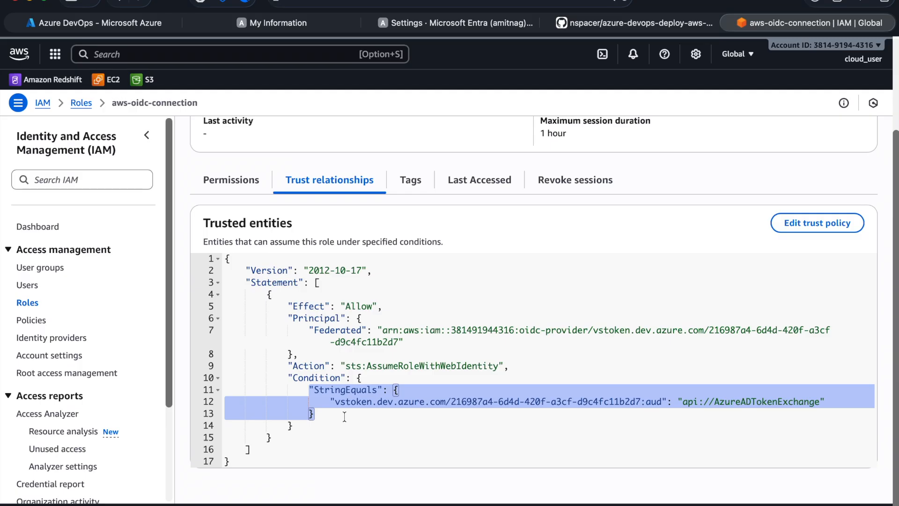
pyautogui.click(457, 431)
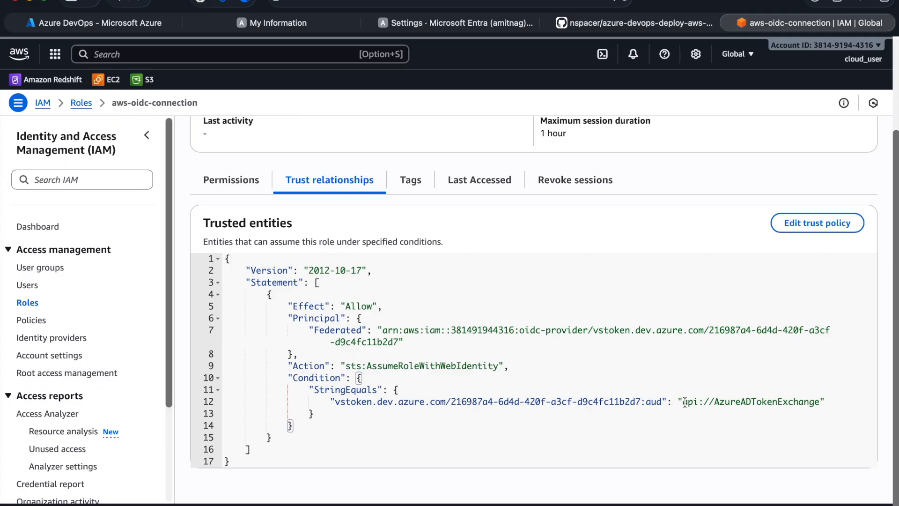
pyautogui.moveTo(452, 401); pyautogui.dragTo(645, 401)
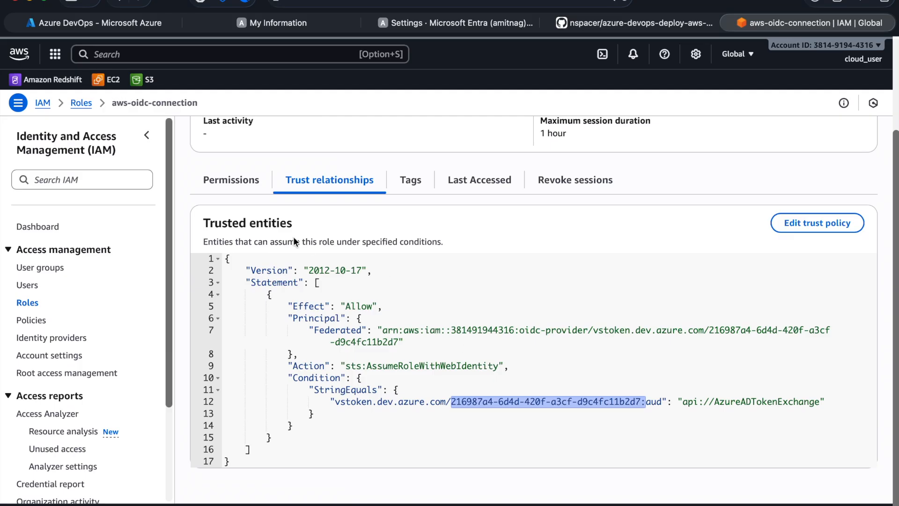
pyautogui.click(236, 180)
pyautogui.scroll(5, 493, 287)
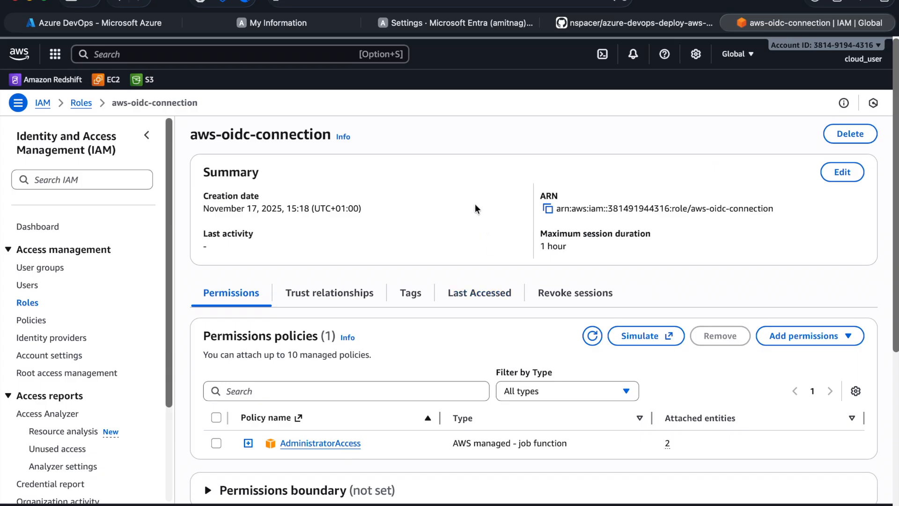
# - Switch to the Keynote architecture diagram to check the "Install extensions" step, and return to the AWS role in Safari
pyautogui.press('super+m')
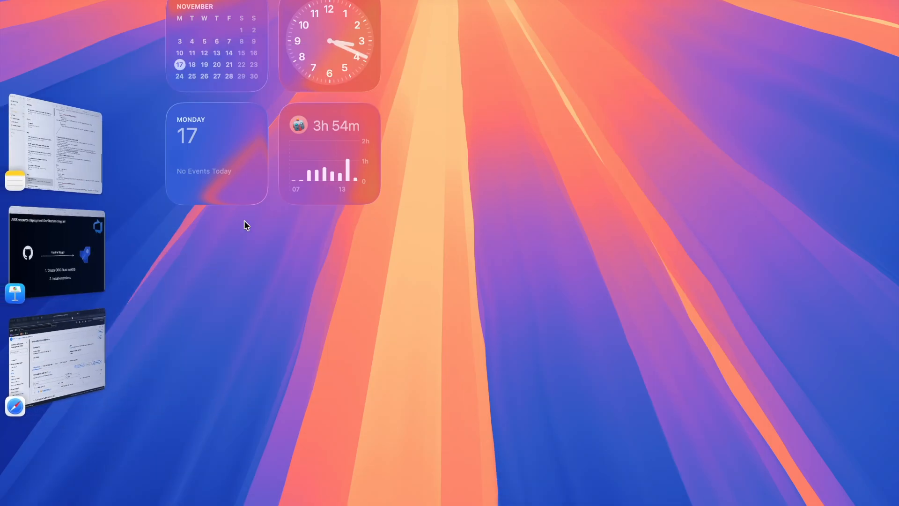
pyautogui.click(64, 257)
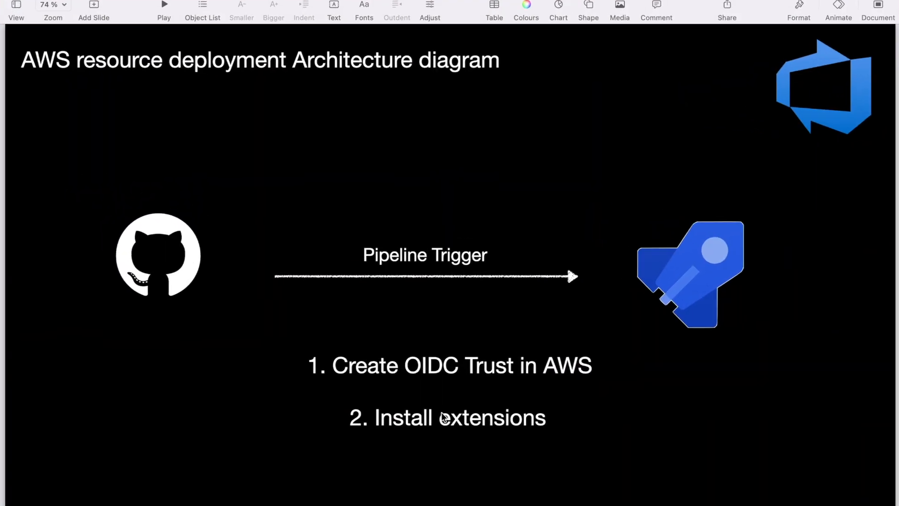
pyautogui.press('super+m')
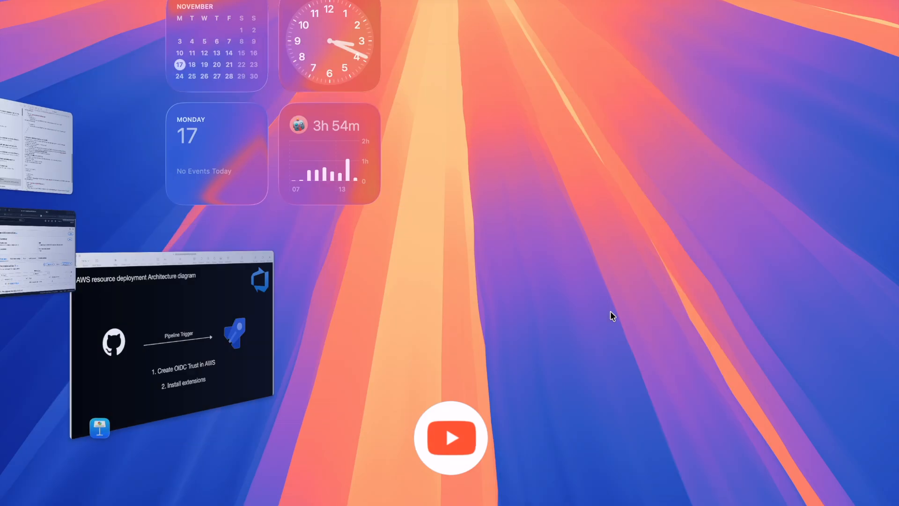
pyautogui.click(41, 256)
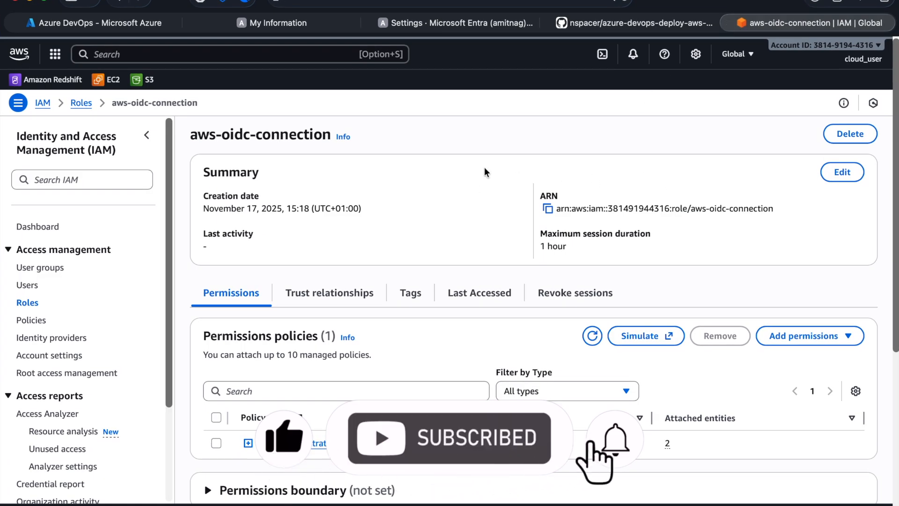
# - Switch to Azure DevOps and look at the installed extensions in the organization settings
pyautogui.click(404, 23)
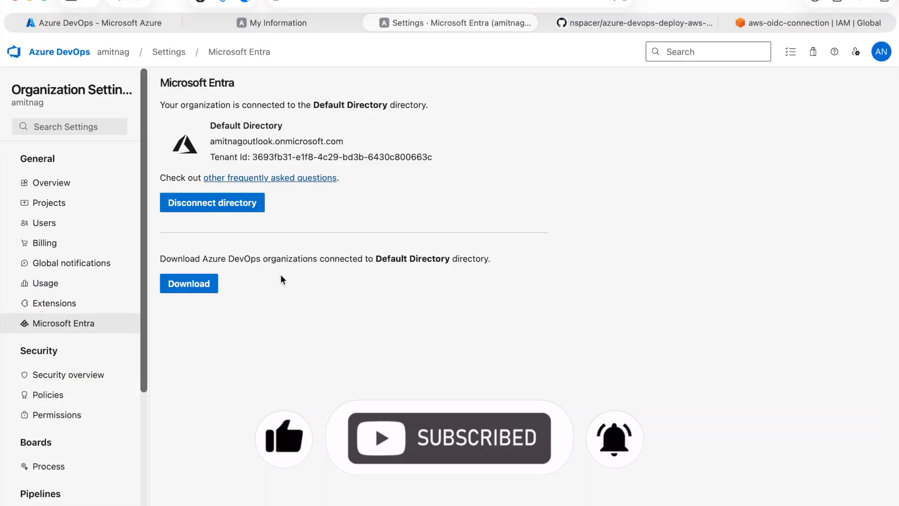
pyautogui.click(105, 56)
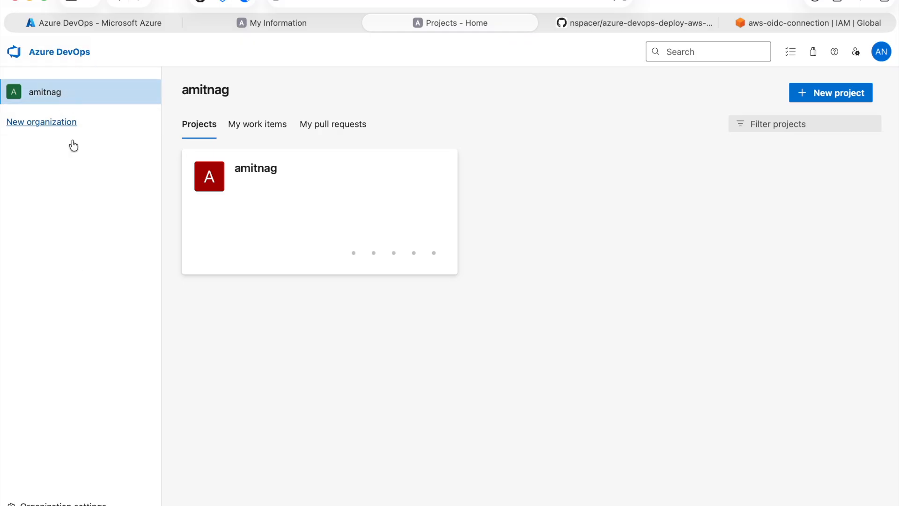
pyautogui.click(61, 503)
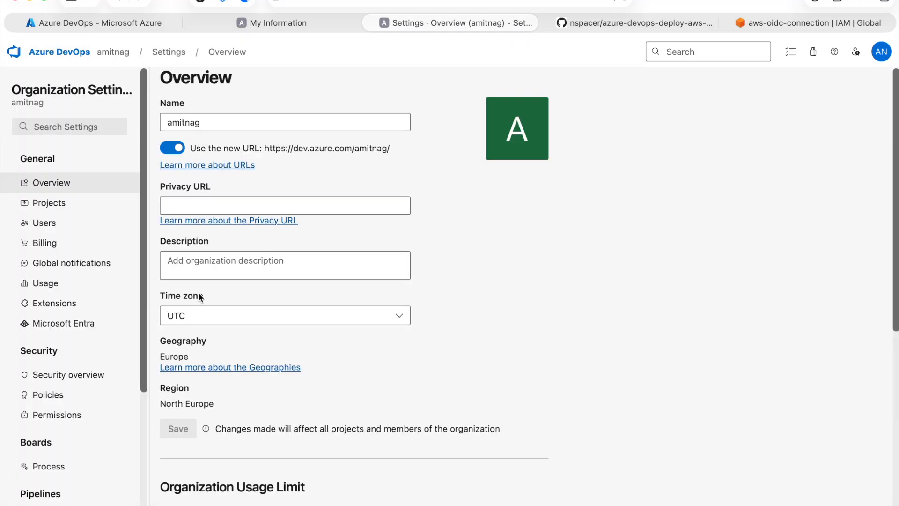
pyautogui.click(69, 305)
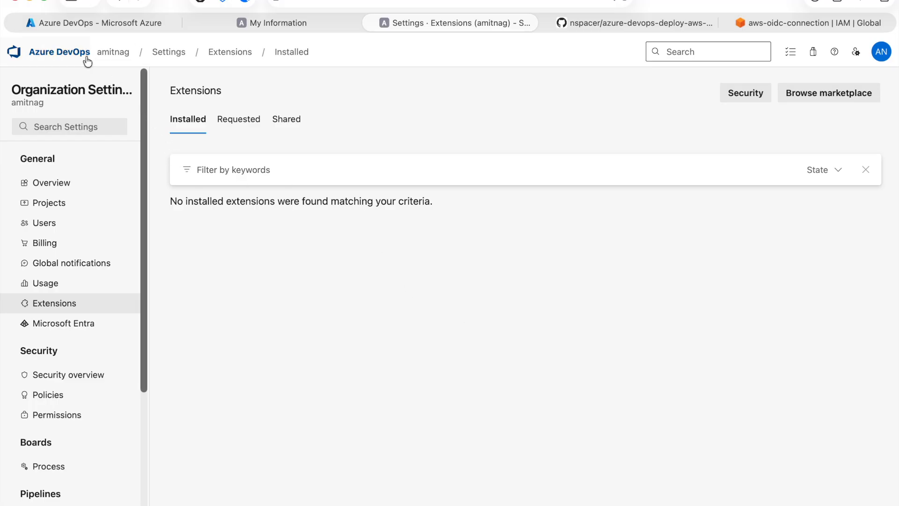
# - Check the available connection types for a new service connection in the project's settings, and close the form without creating one
pyautogui.click(114, 64)
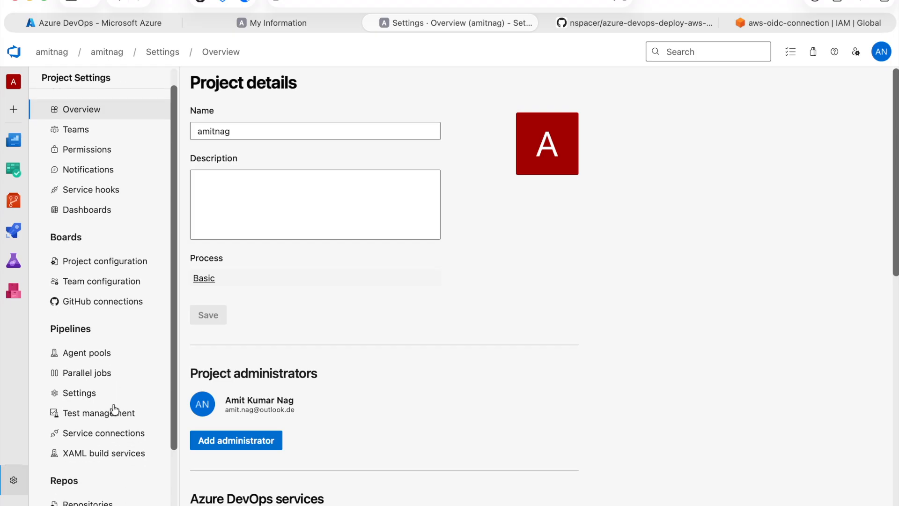
pyautogui.click(108, 487)
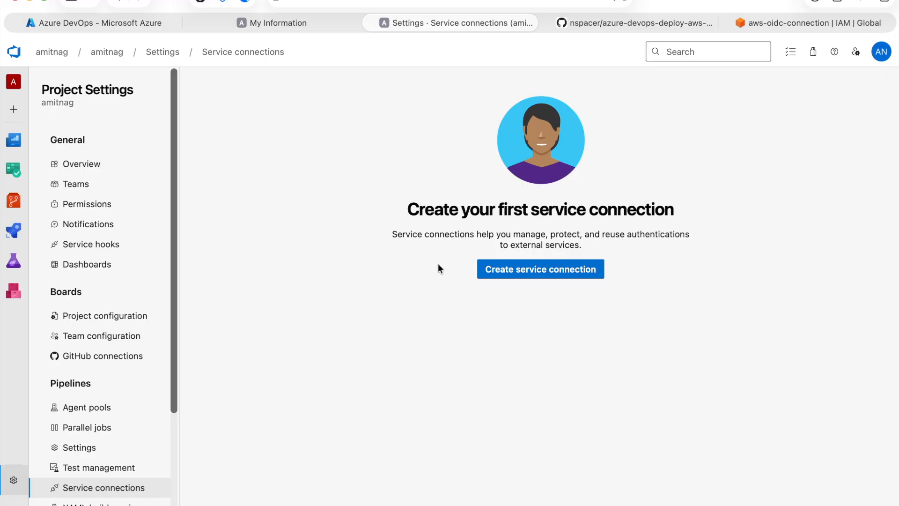
pyautogui.click(515, 270)
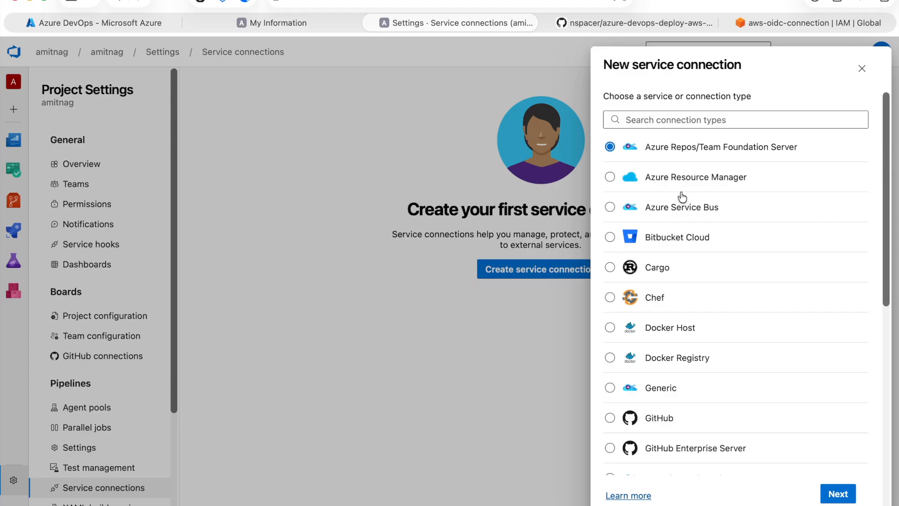
pyautogui.scroll(-10, 752, 259)
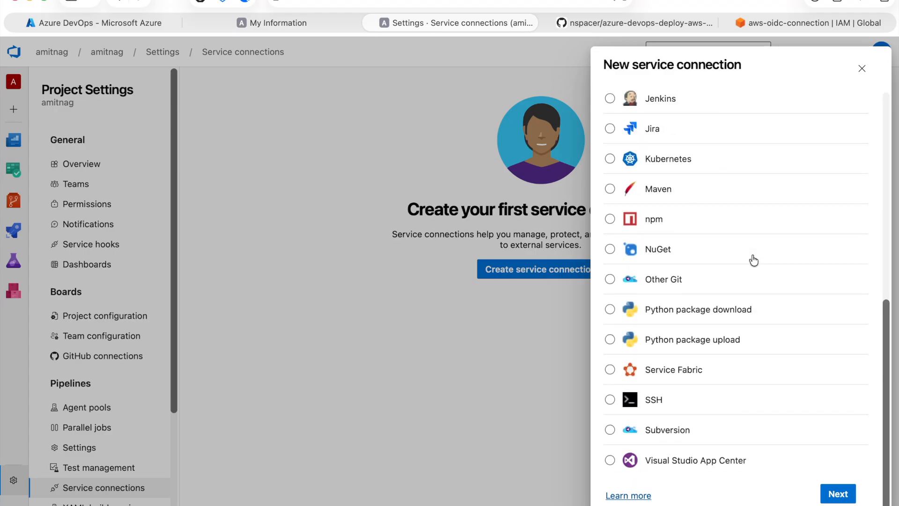
pyautogui.scroll(10, 754, 260)
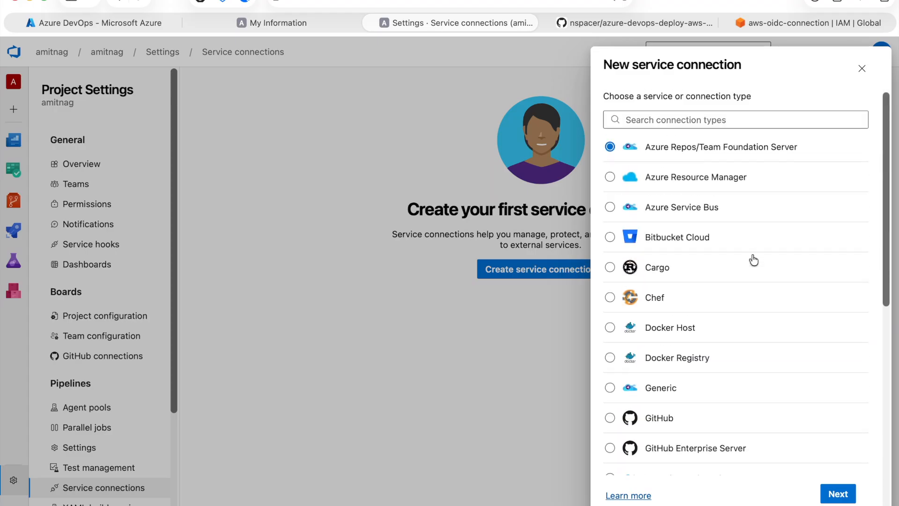
pyautogui.click(861, 68)
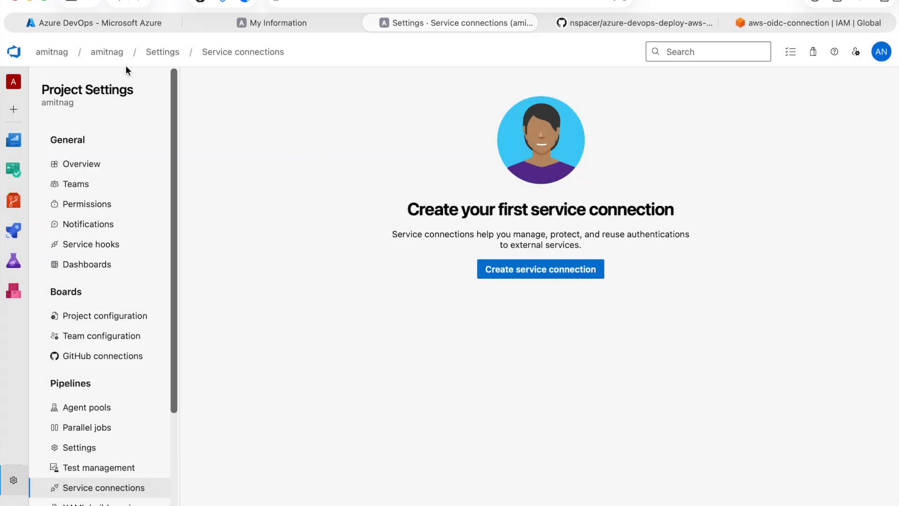
# - Search the marketplace for aws from the organization's extension settings and open AWS Toolkit for Azure DevOps
pyautogui.click(45, 53)
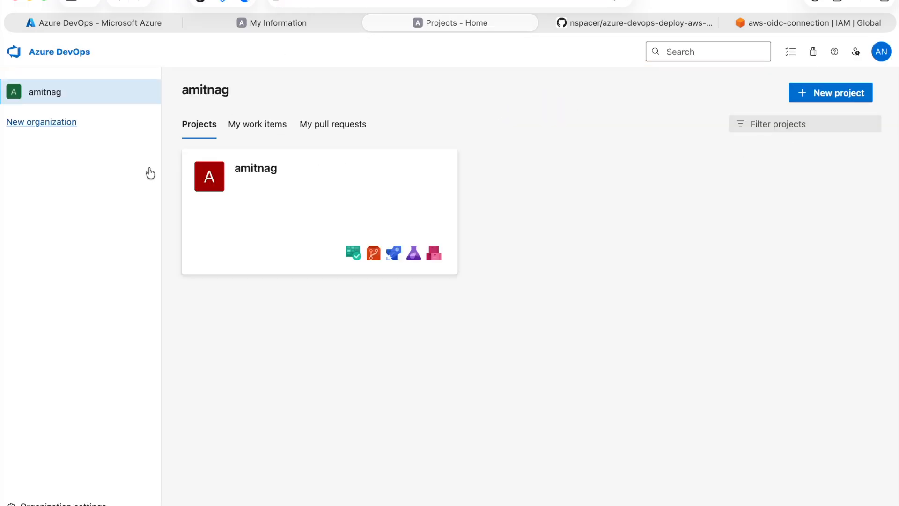
pyautogui.click(56, 503)
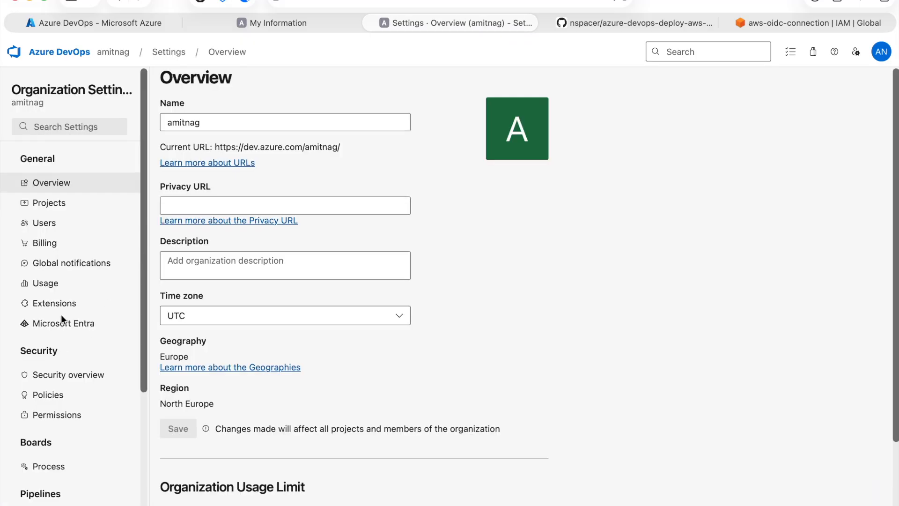
pyautogui.click(75, 305)
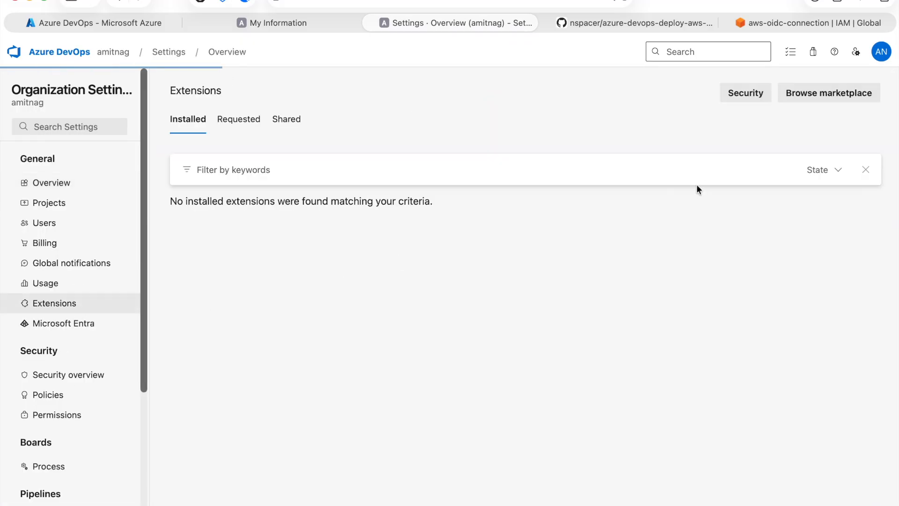
pyautogui.click(779, 93)
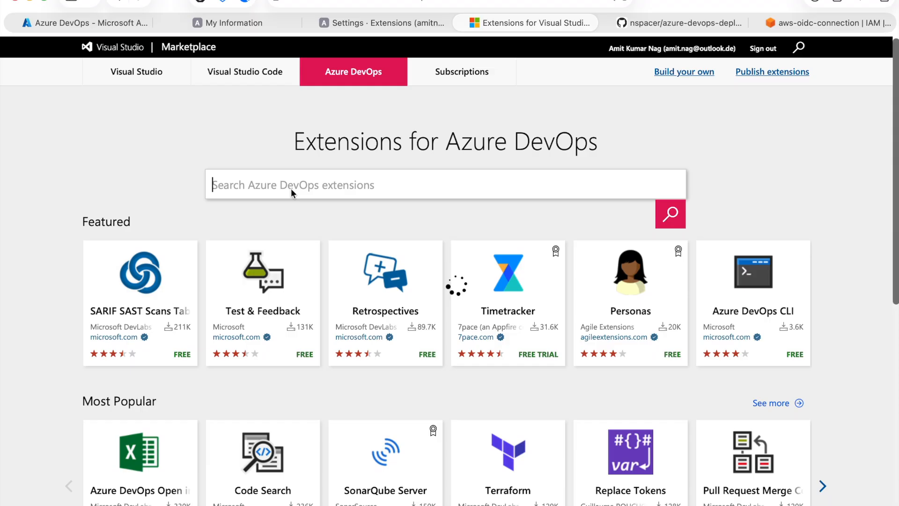
pyautogui.write('aws')
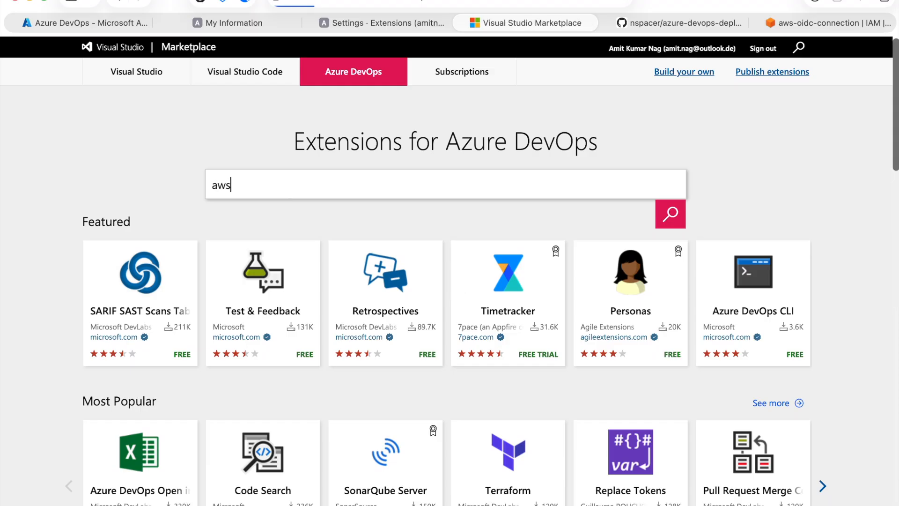
pyautogui.press('Return')
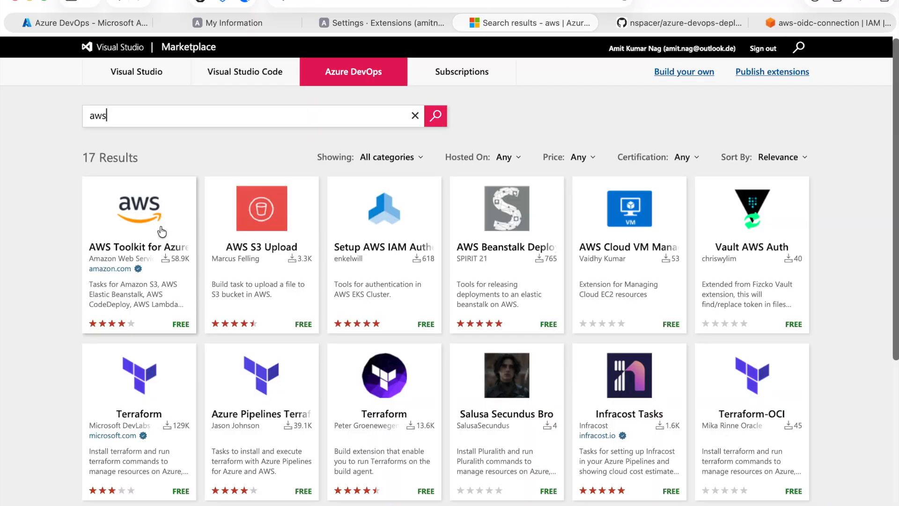
pyautogui.click(142, 284)
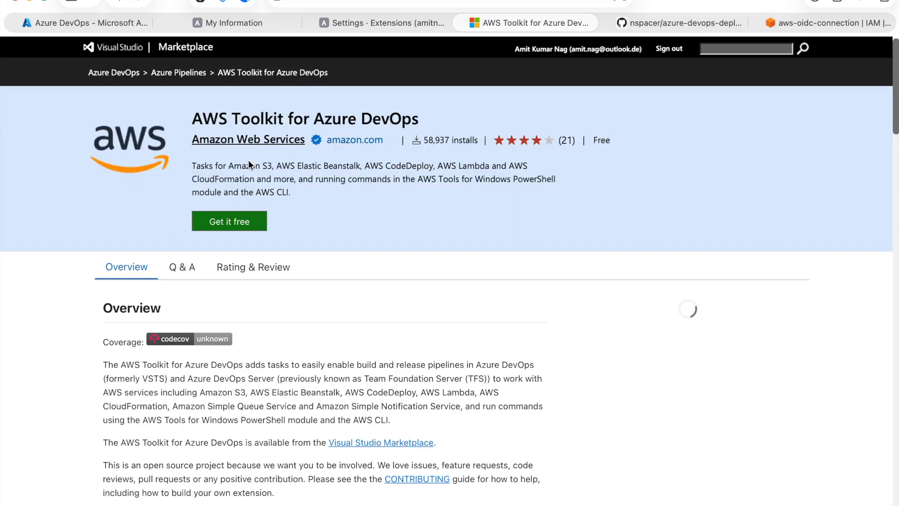
# - Get AWS Toolkit for Azure DevOps for free and install it in the preselected Azure DevOps organization
pyautogui.click(208, 227)
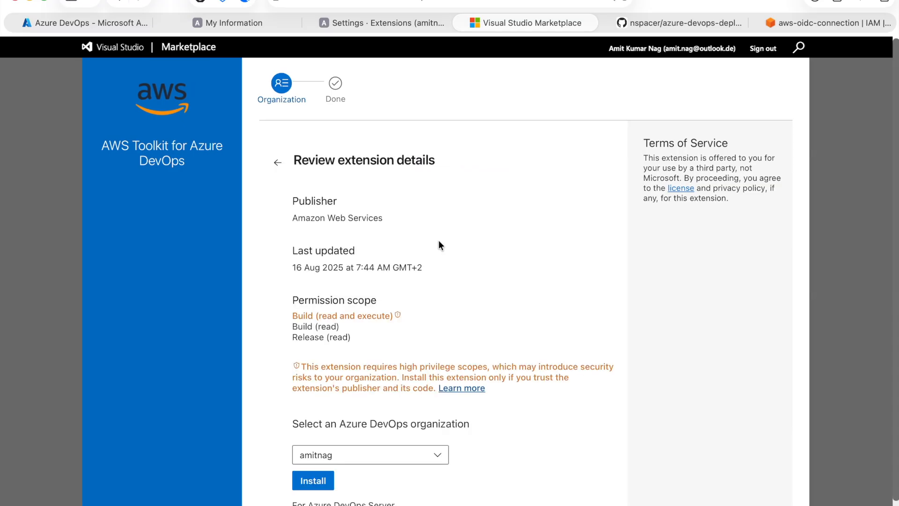
pyautogui.scroll(-1, 438, 242)
pyautogui.click(313, 457)
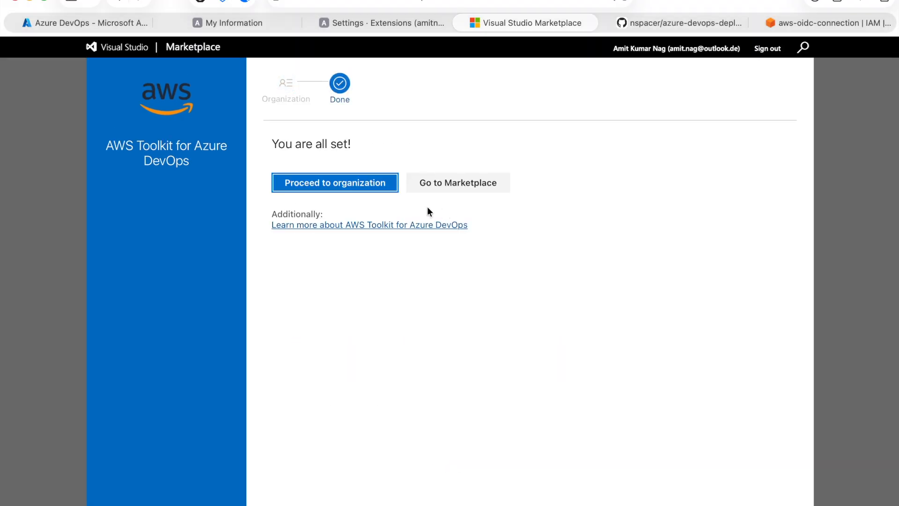
# - Proceed to the organization and check its settings for the installed AWS Toolkit for Azure DevOps extension
pyautogui.click(321, 190)
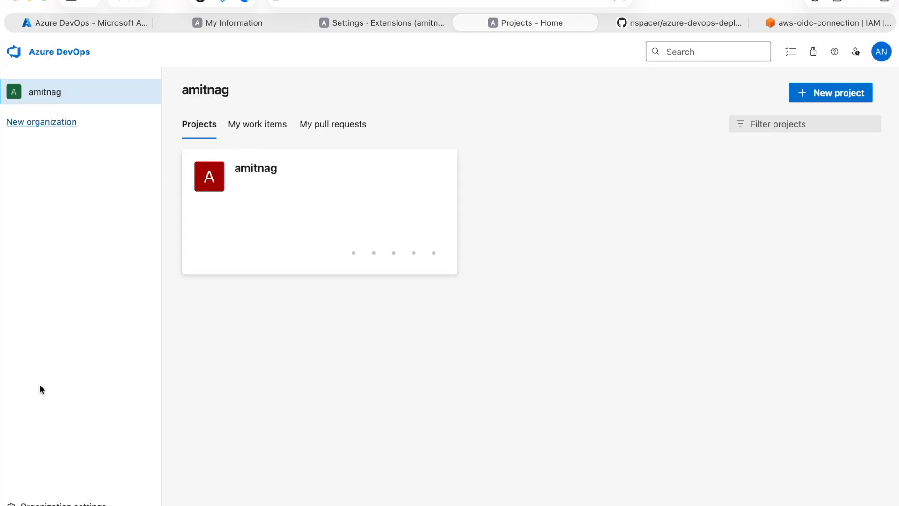
pyautogui.click(70, 502)
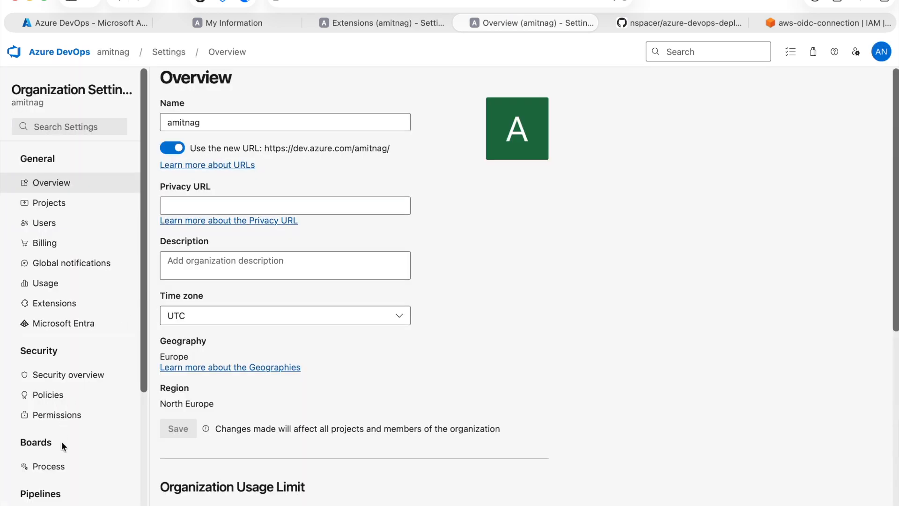
pyautogui.click(81, 305)
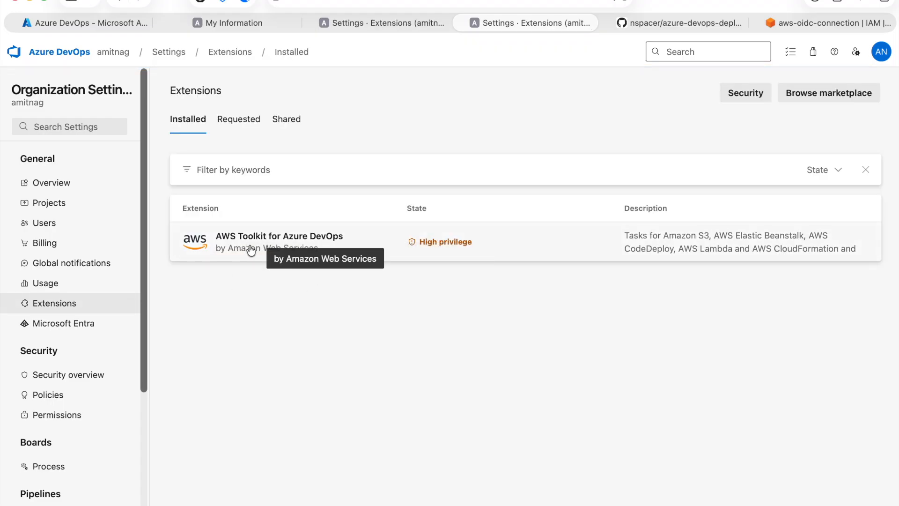
# - Return to the organization's project and open the service connections in its project settings
pyautogui.click(393, 23)
pyautogui.click(116, 54)
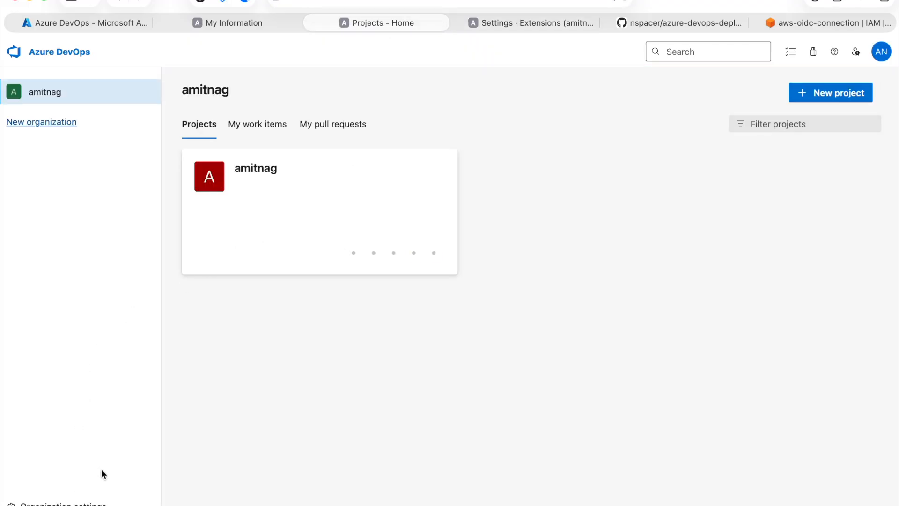
pyautogui.click(270, 169)
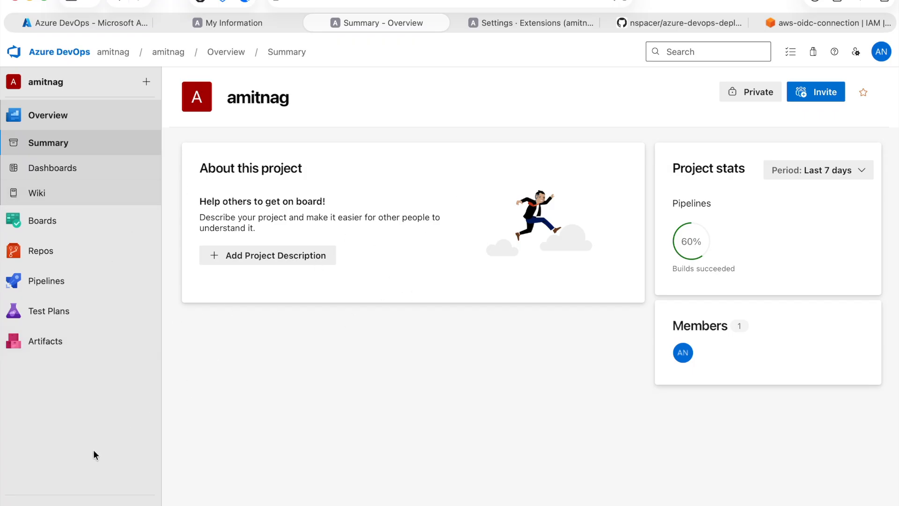
pyautogui.click(75, 502)
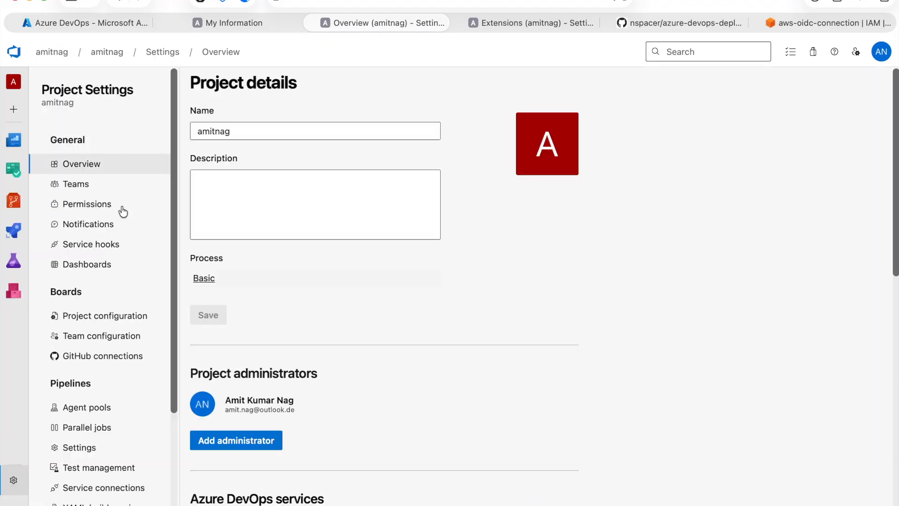
pyautogui.scroll(-2, 115, 356)
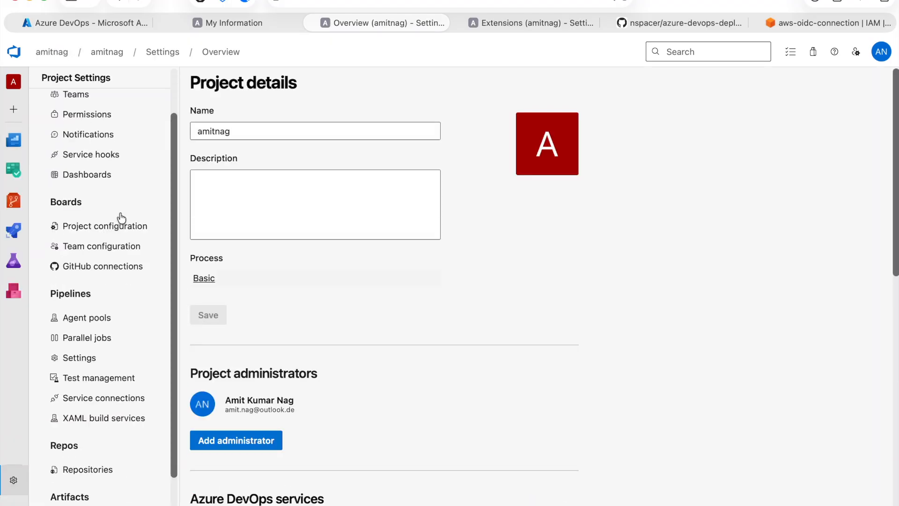
pyautogui.click(102, 398)
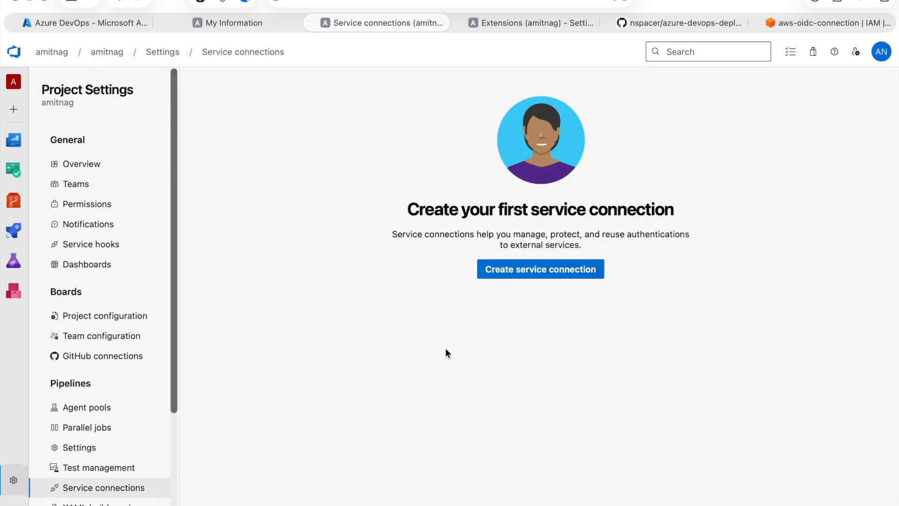
# - Connect the GitHub account to Azure Boards and add the repository nspacer/azure-devops-deploy-aws-resopurce in the project's GitHub connections
pyautogui.click(104, 357)
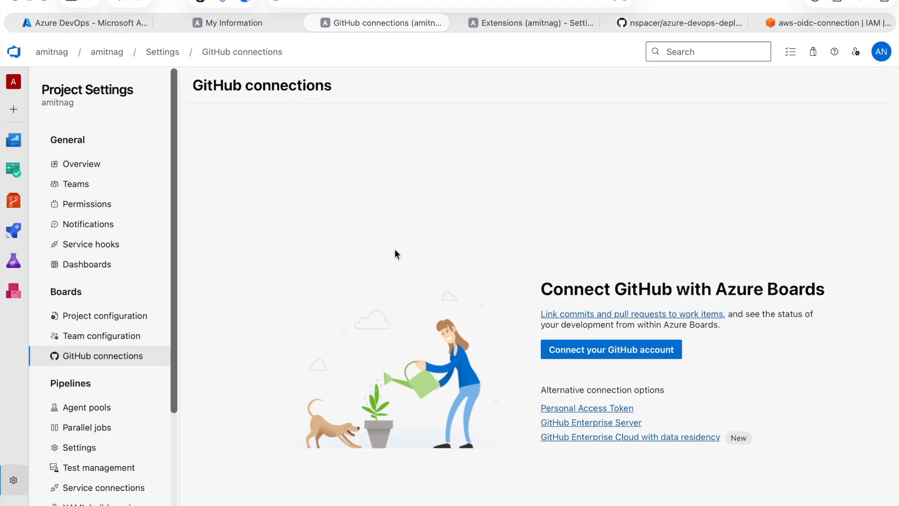
pyautogui.click(587, 360)
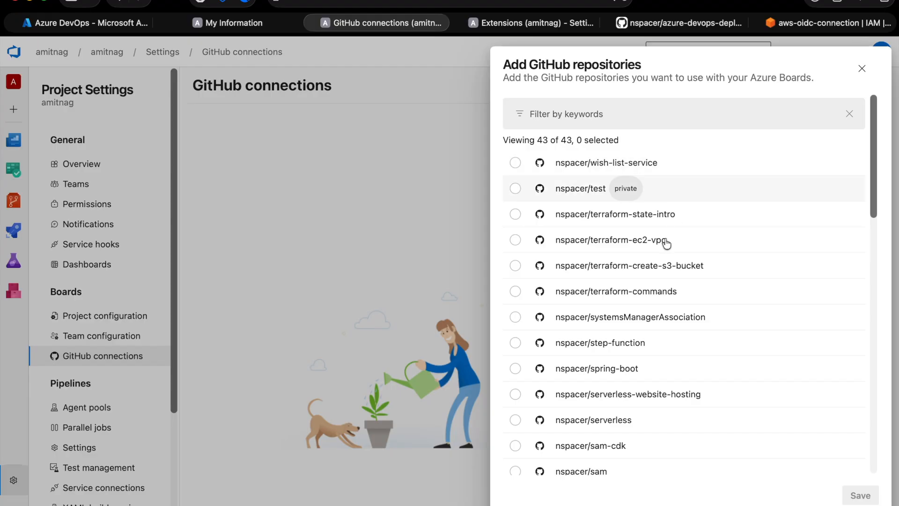
pyautogui.scroll(-8, 646, 280)
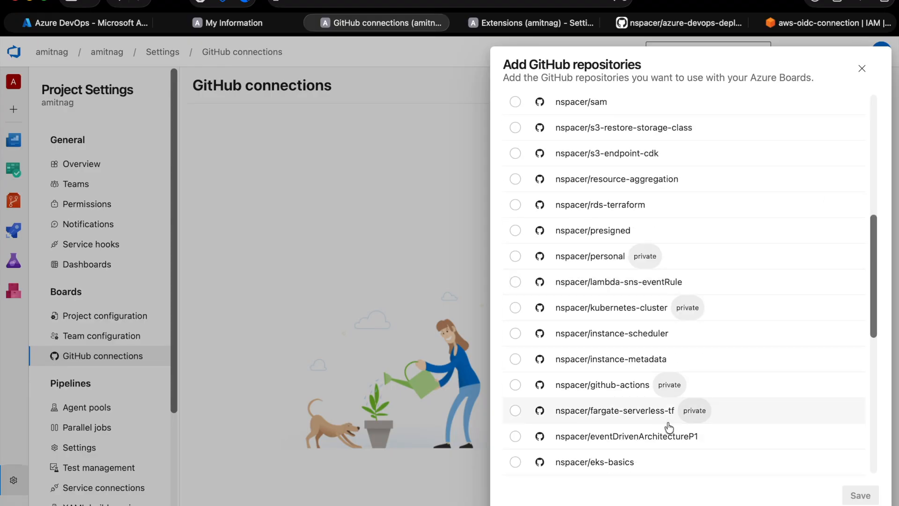
pyautogui.scroll(-3, 686, 312)
pyautogui.scroll(-8, 718, 332)
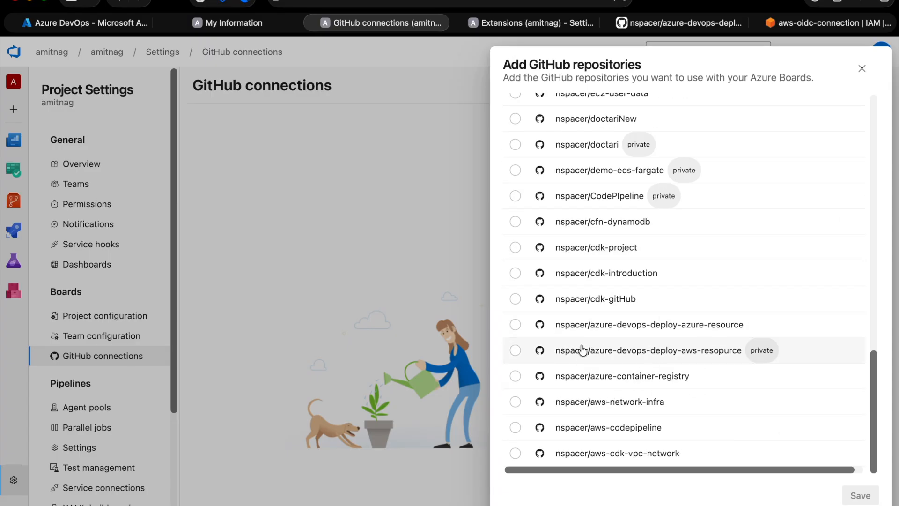
pyautogui.click(697, 360)
pyautogui.click(860, 495)
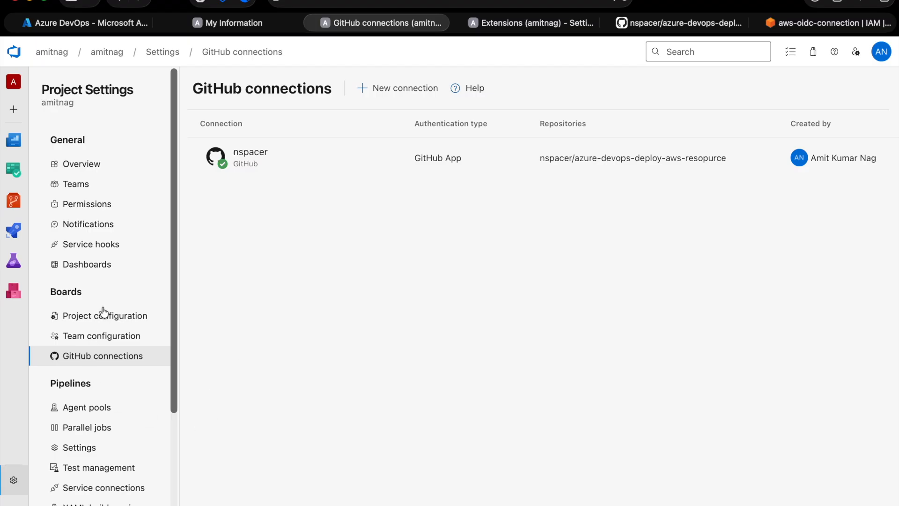
# - Start a new service connection of type AWS in the project's settings
pyautogui.scroll(-3, 102, 310)
pyautogui.click(94, 344)
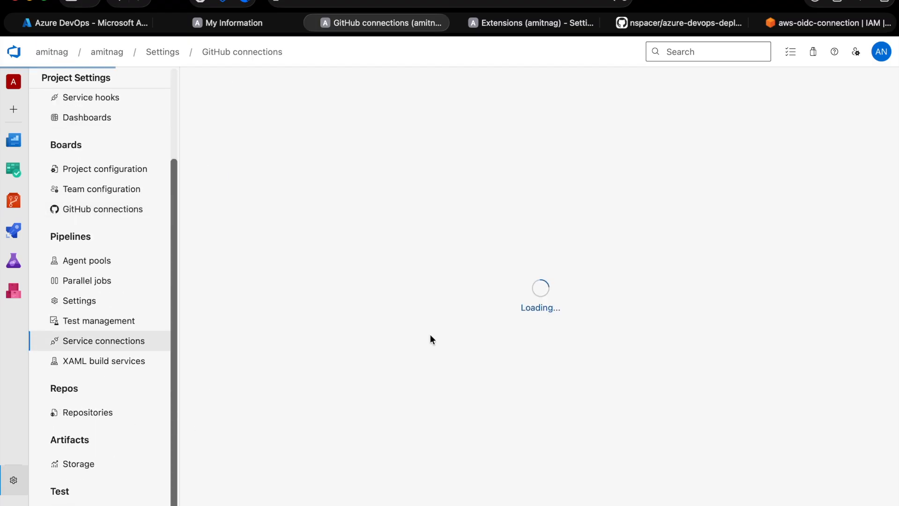
pyautogui.click(523, 276)
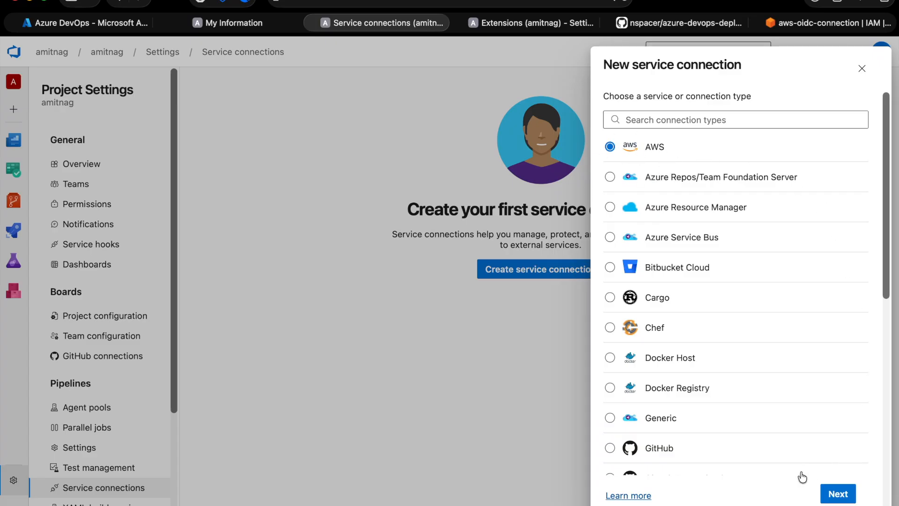
pyautogui.click(837, 494)
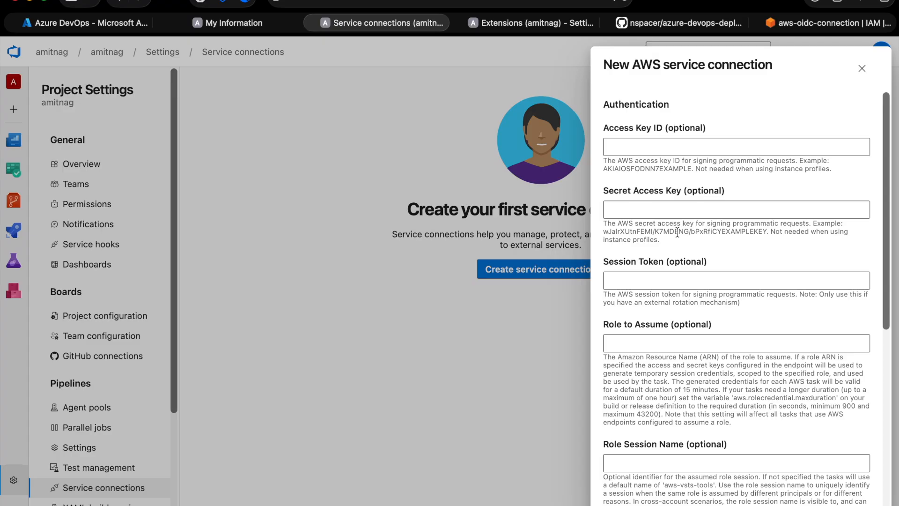
# - Copy the ARN of the aws-oidc-connection role from AWS IAM and enter it as the new service connection's role to assume
pyautogui.click(675, 141)
pyautogui.click(669, 212)
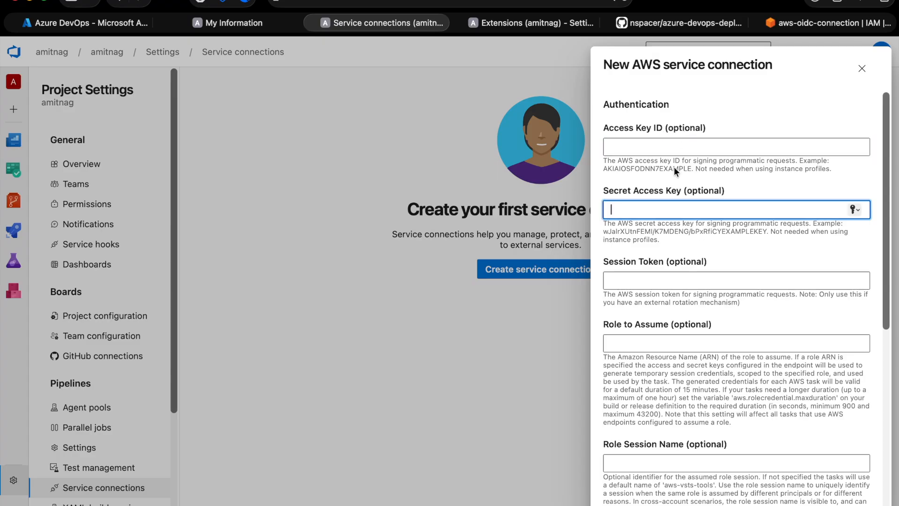
pyautogui.click(656, 283)
pyautogui.scroll(-3, 719, 272)
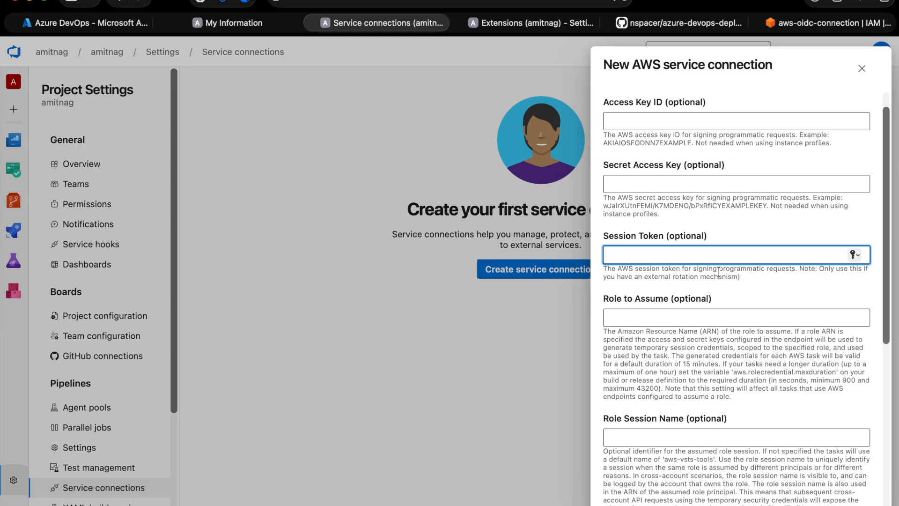
pyautogui.click(643, 249)
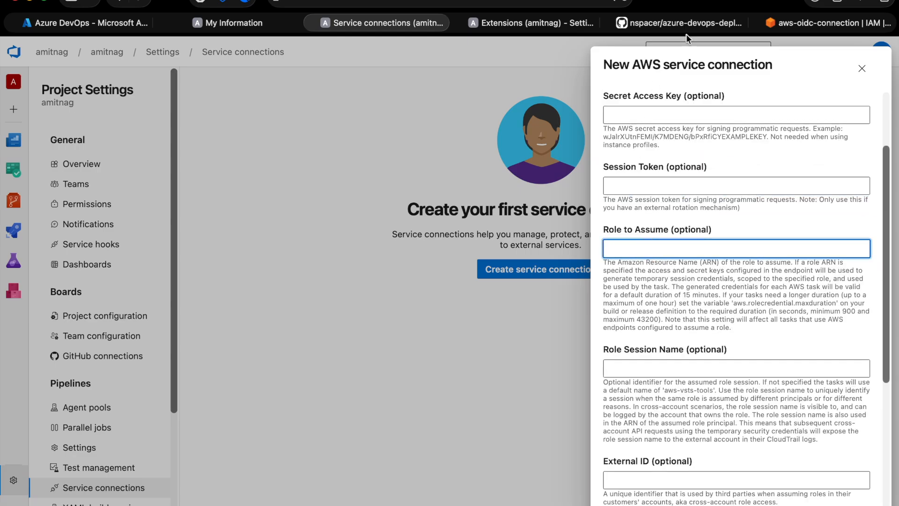
pyautogui.click(797, 23)
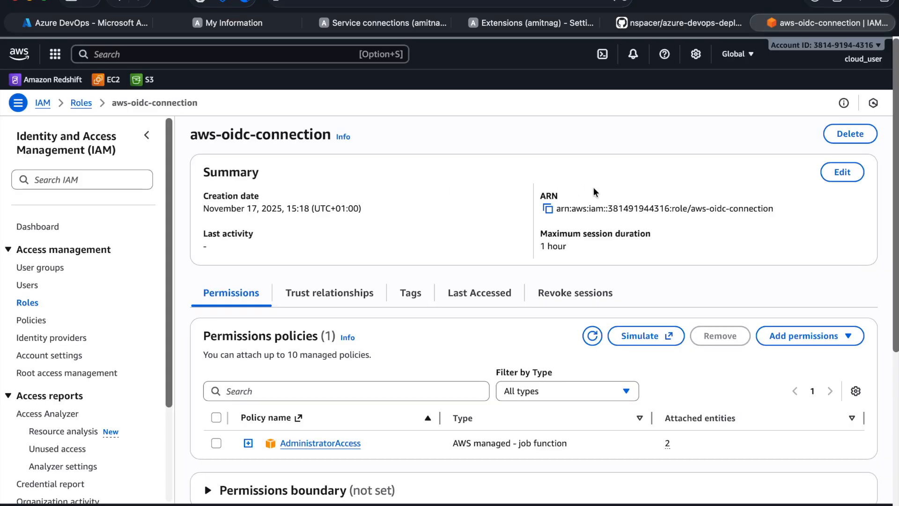
pyautogui.click(548, 209)
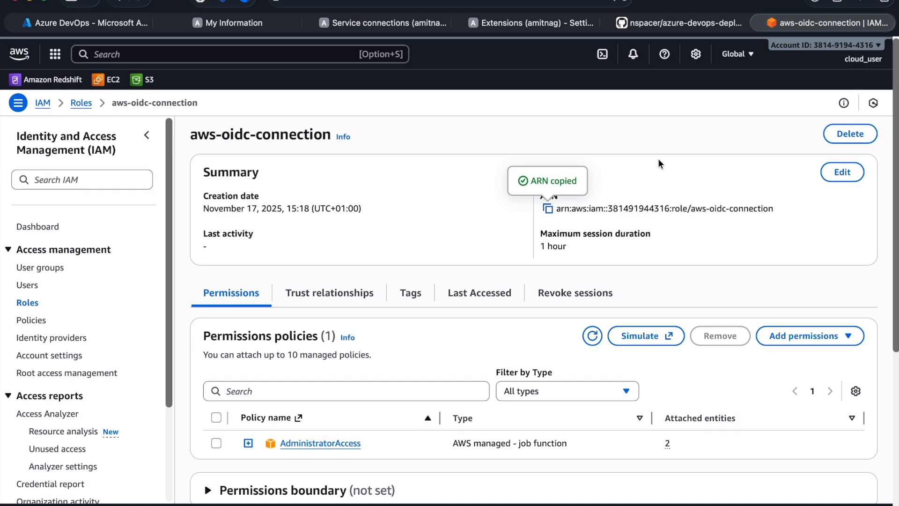
pyautogui.click(423, 23)
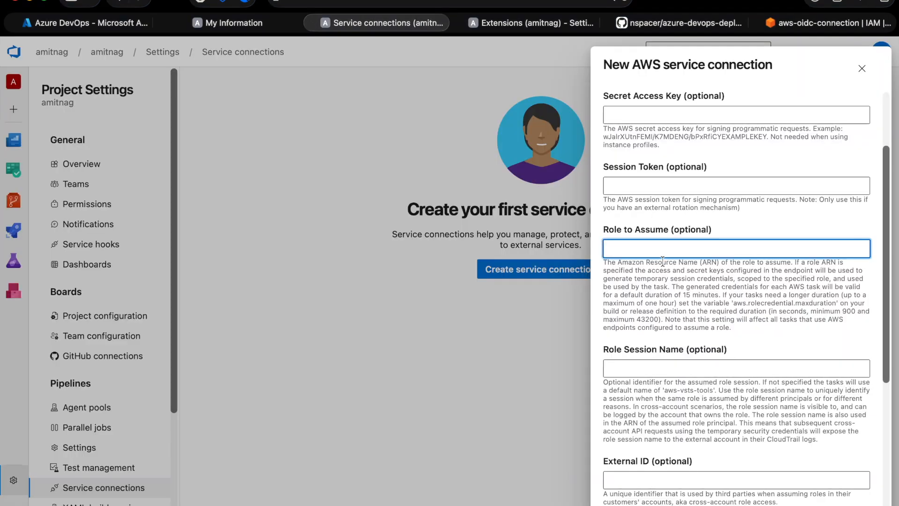
pyautogui.press('super+v')
pyautogui.click(614, 250)
pyautogui.press('Left')
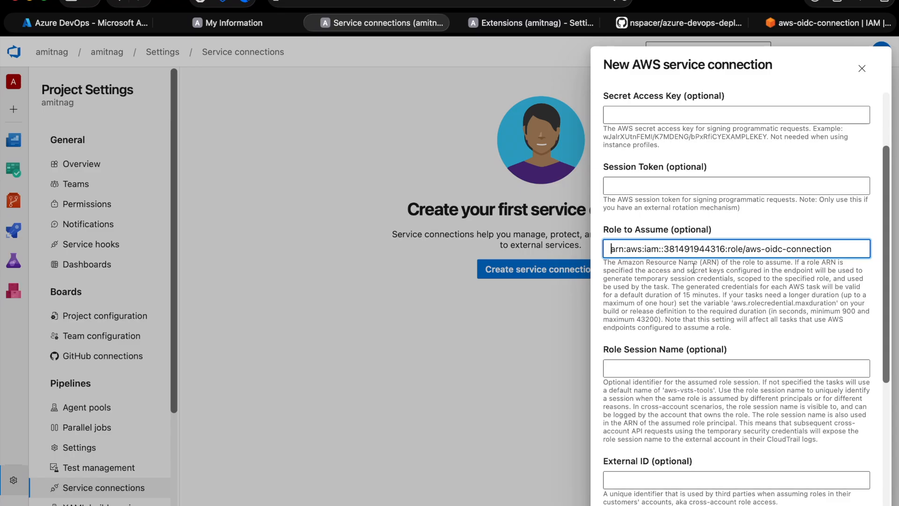
# - Enable Use OIDC for the AWS service connection, leaving the role session name and external ID empty
pyautogui.scroll(-2, 694, 268)
pyautogui.click(663, 316)
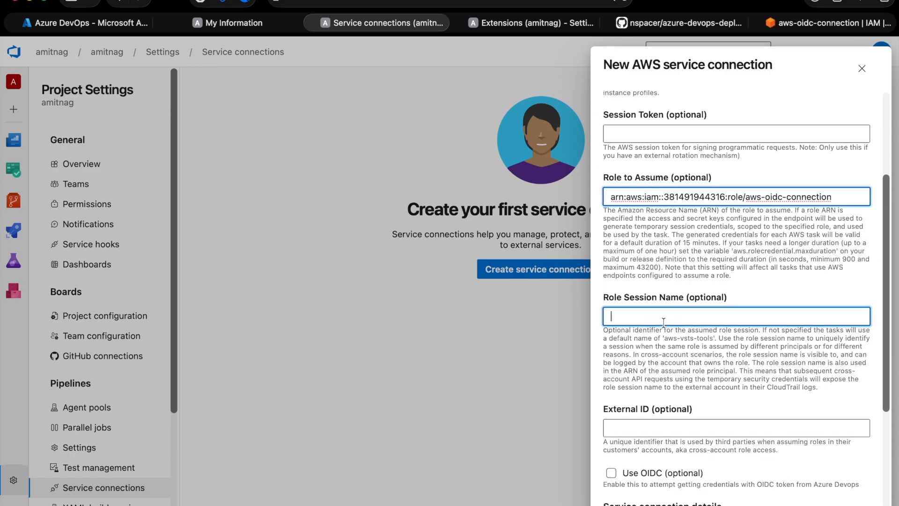
pyautogui.scroll(-1, 723, 274)
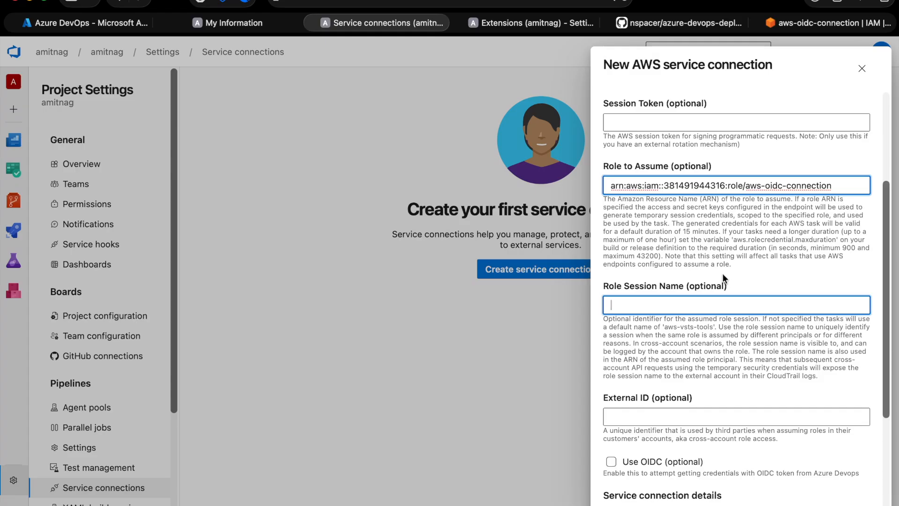
pyautogui.scroll(-2, 723, 273)
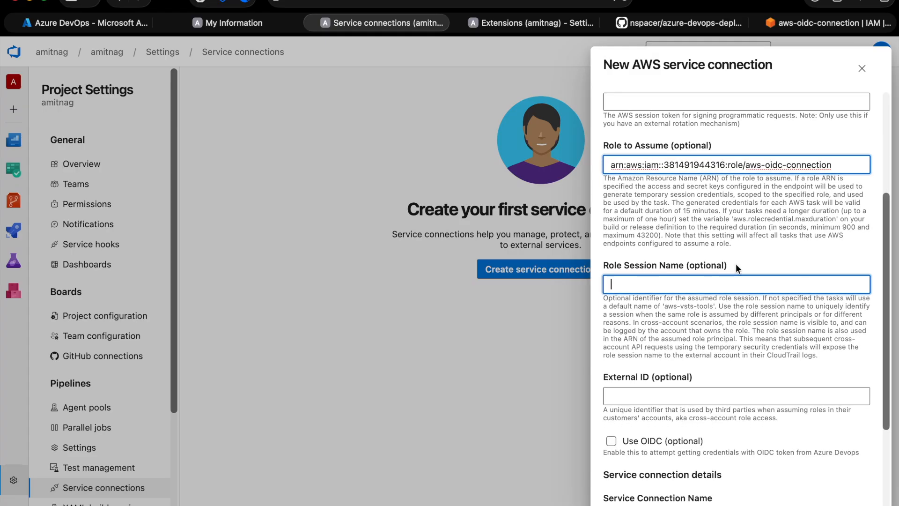
pyautogui.scroll(-5, 735, 265)
pyautogui.click(689, 251)
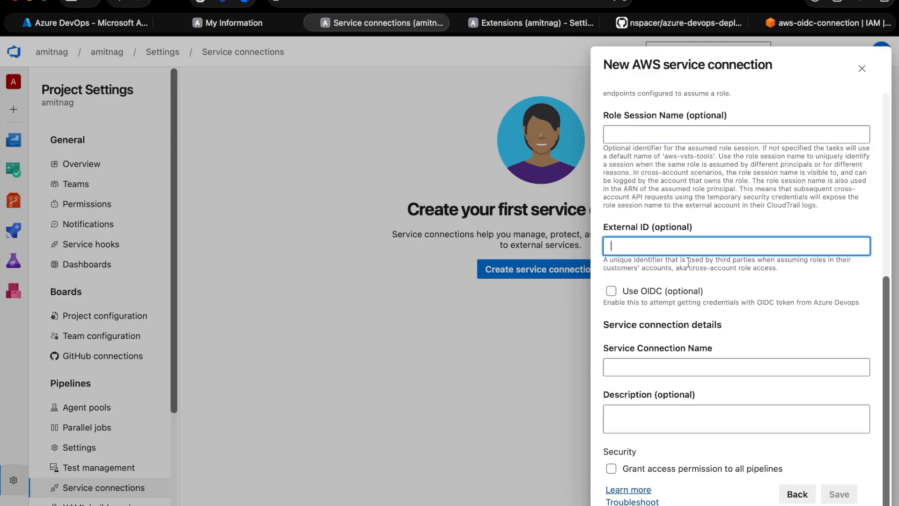
pyautogui.click(612, 292)
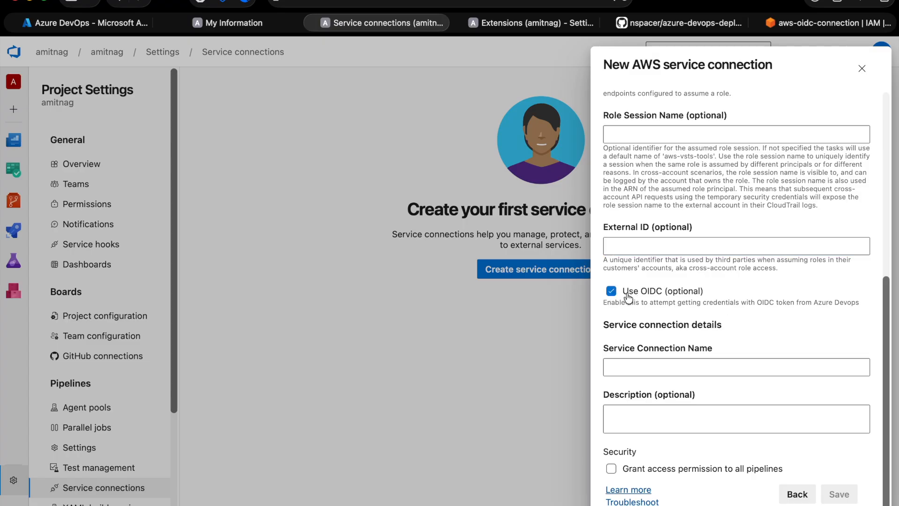
pyautogui.scroll(1, 659, 298)
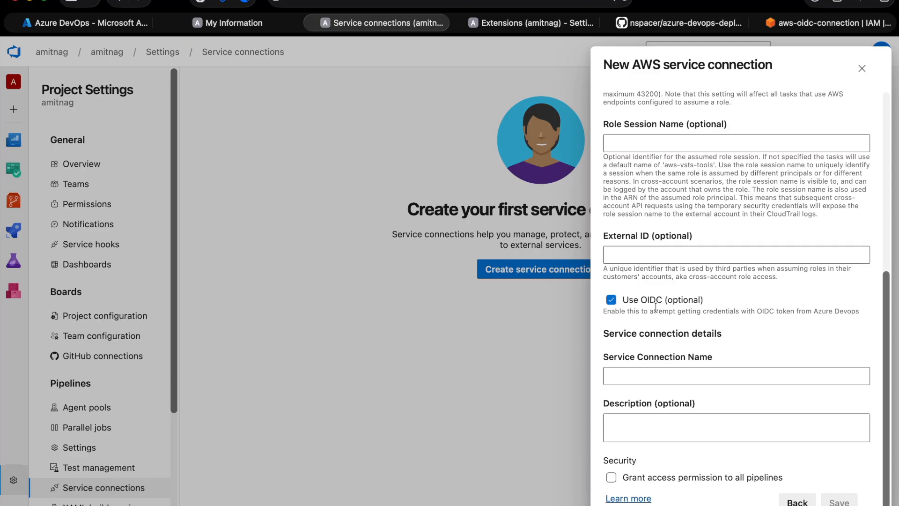
pyautogui.scroll(3, 654, 319)
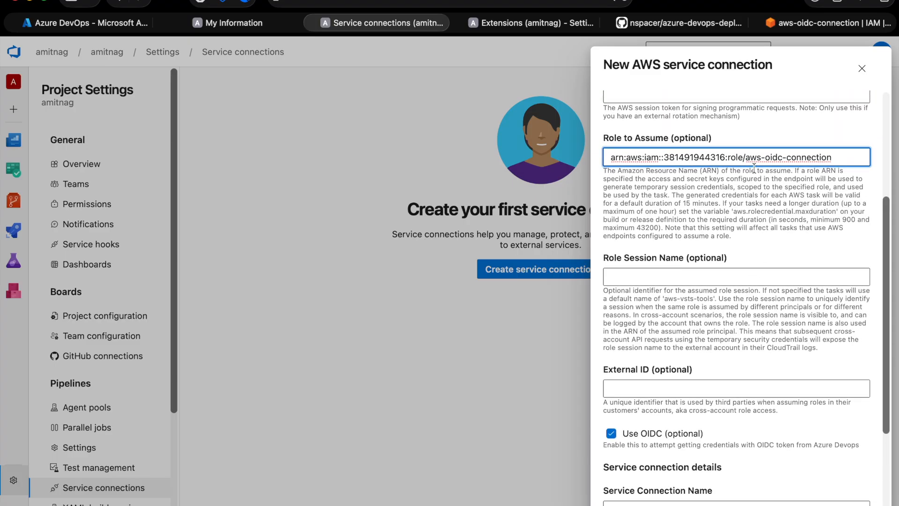
pyautogui.scroll(-3, 730, 206)
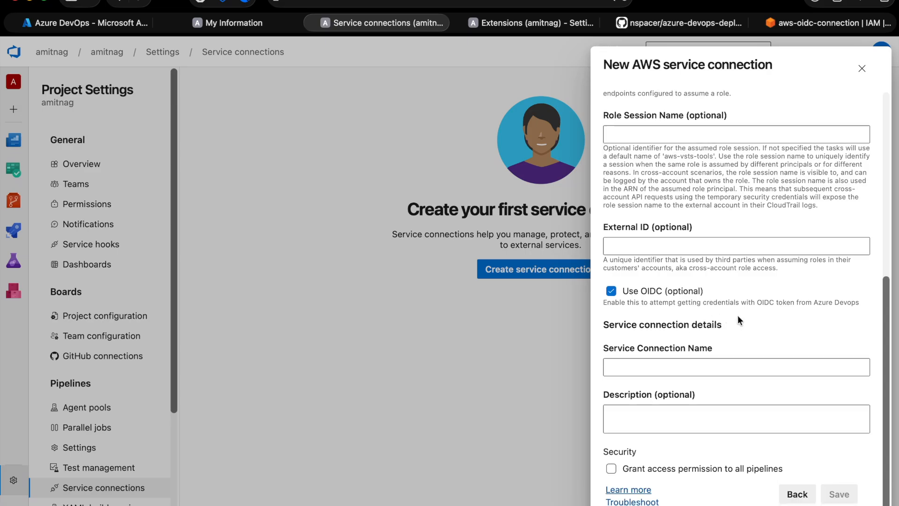
# - Name the service connection aws-oidc-connection and review the form's authentication entries
pyautogui.click(701, 368)
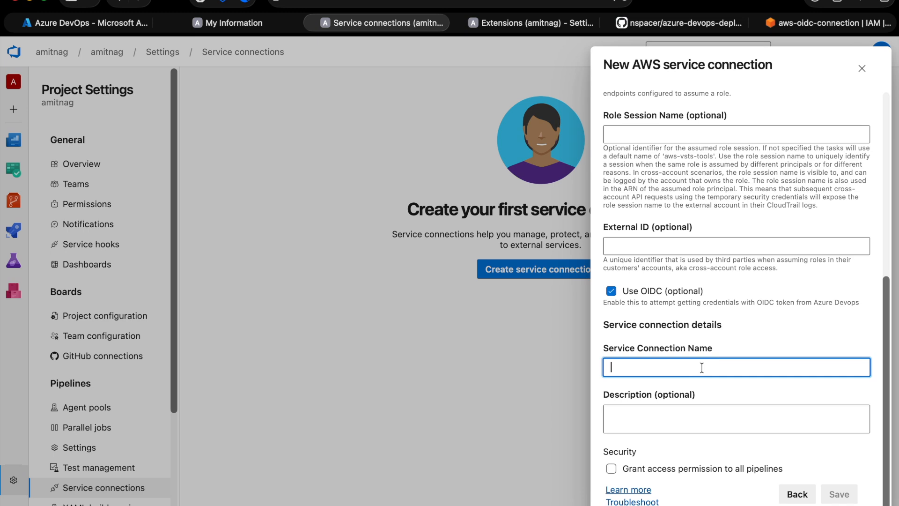
pyautogui.write('aws')
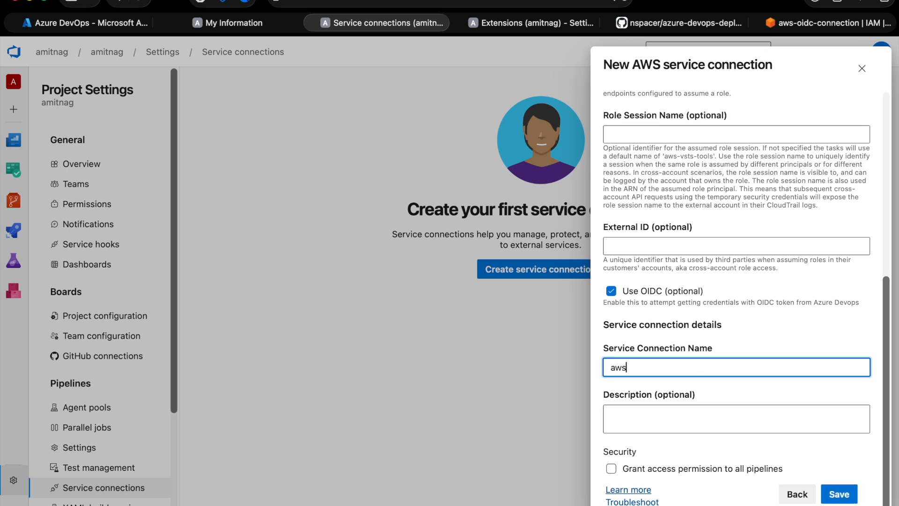
pyautogui.write('-oidc-connection')
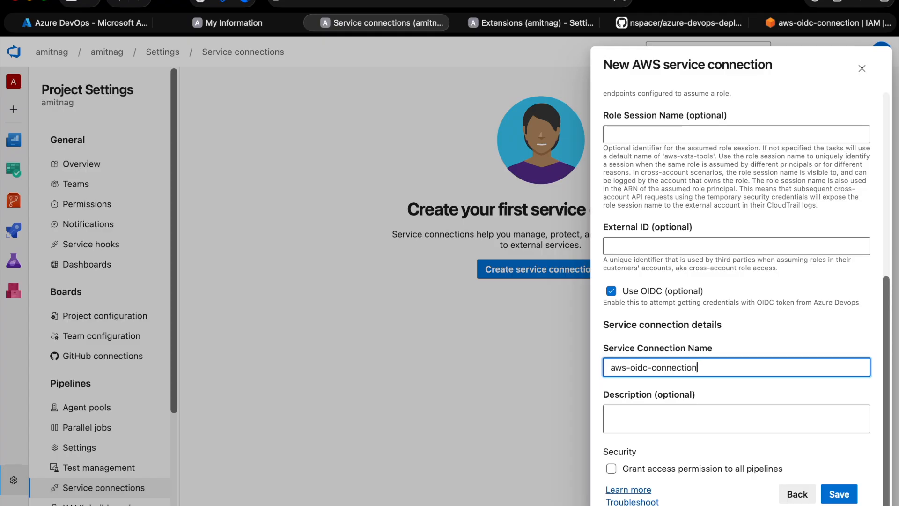
pyautogui.scroll(7, 749, 342)
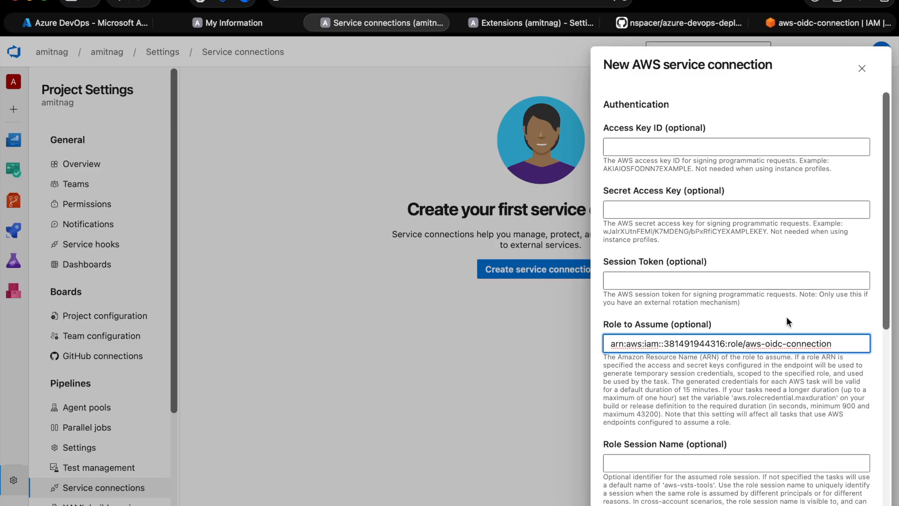
pyautogui.scroll(-1, 787, 321)
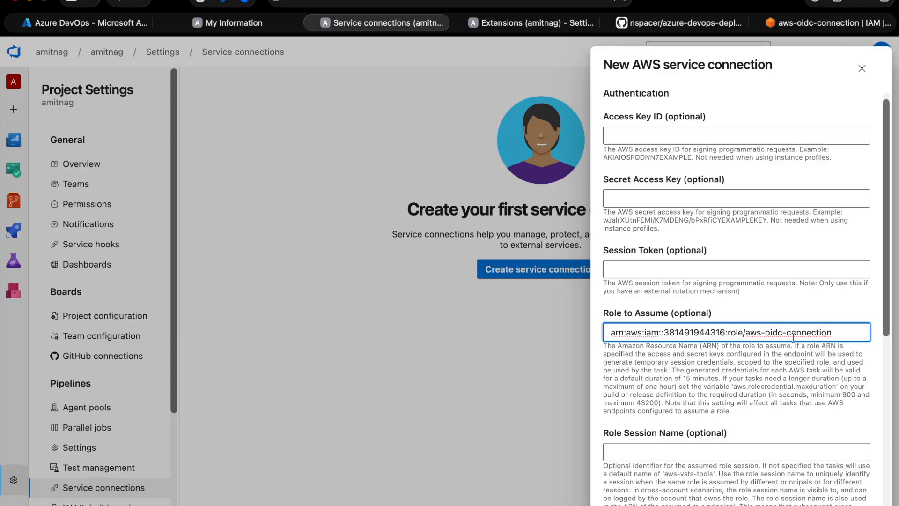
pyautogui.scroll(-4, 793, 336)
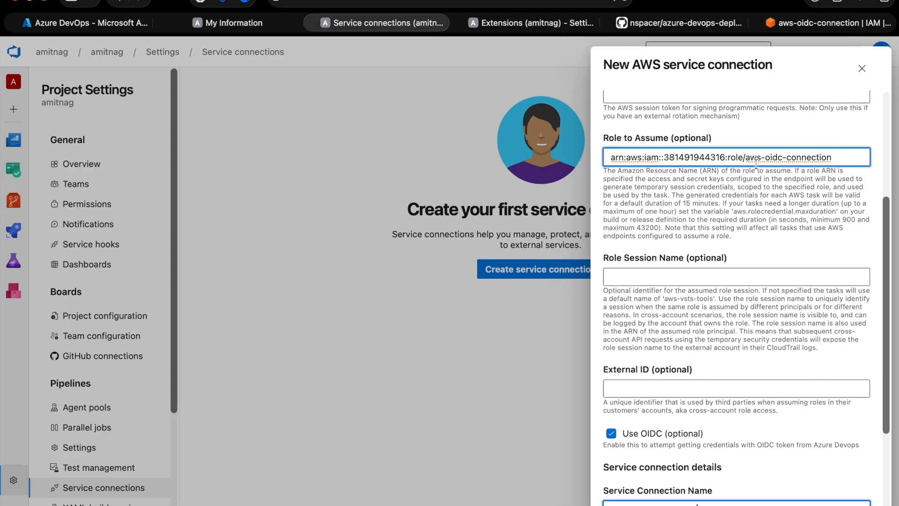
pyautogui.scroll(-2, 790, 195)
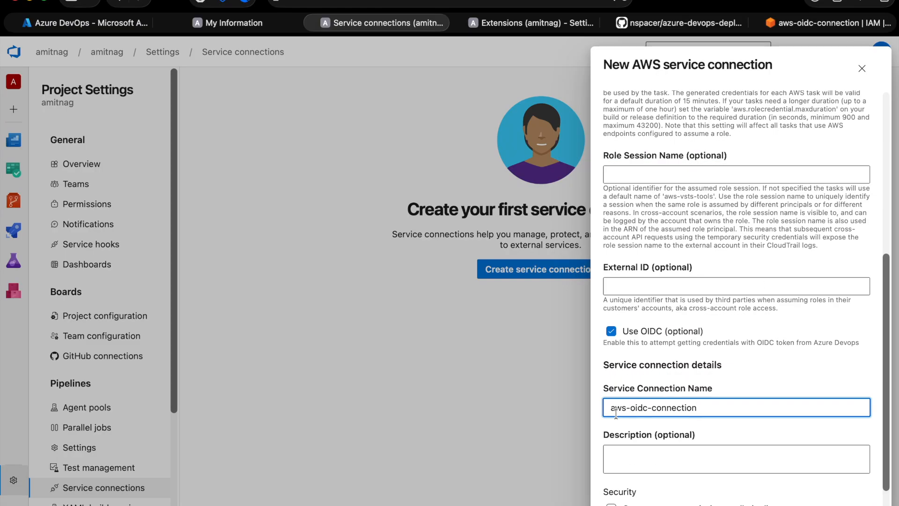
# - Grant the aws-oidc-connection access permission to all pipelines, save the service connection, and return to the list of service connections
pyautogui.scroll(-1, 749, 364)
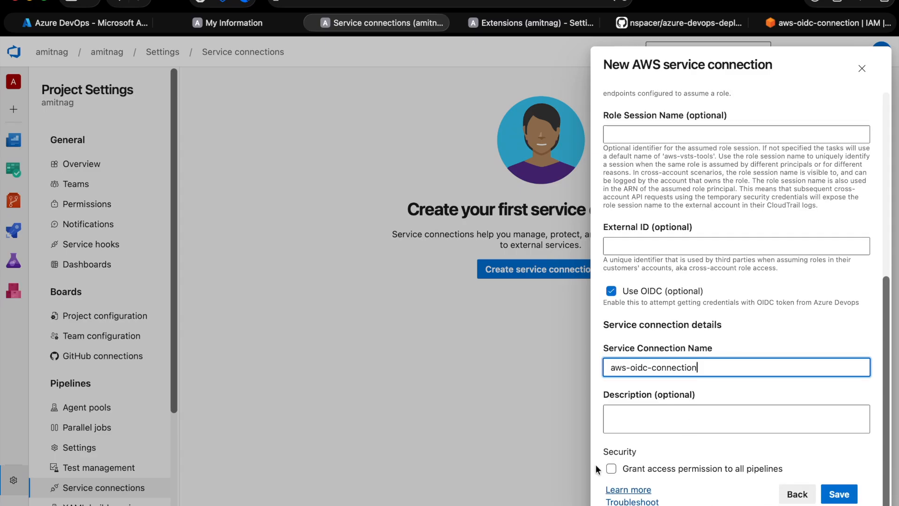
pyautogui.click(614, 470)
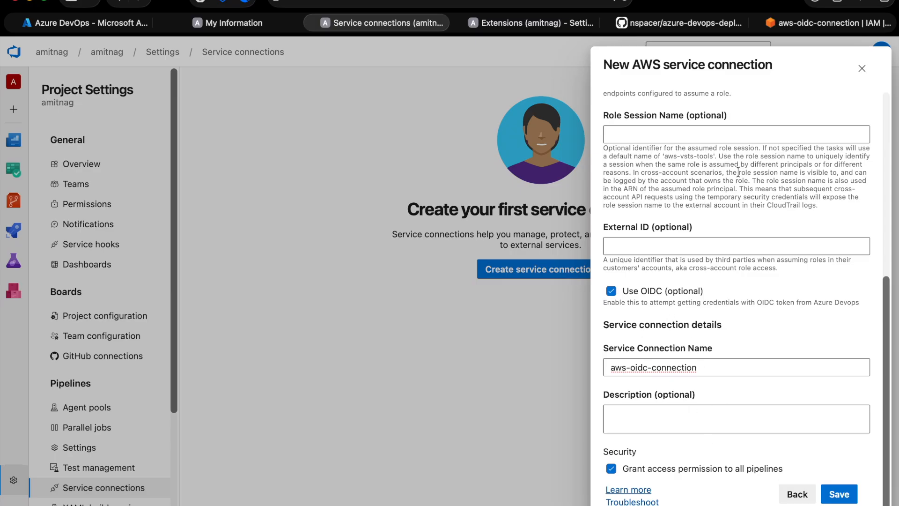
pyautogui.click(847, 502)
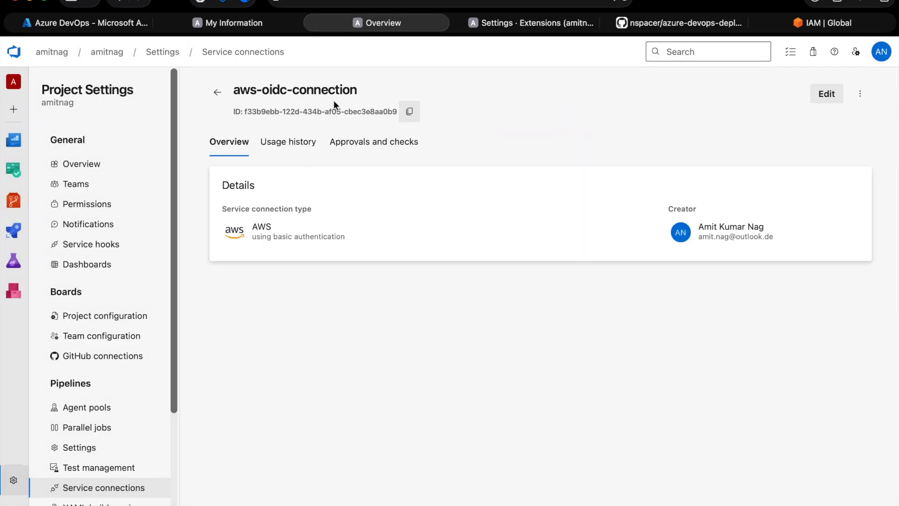
pyautogui.scroll(-5, 117, 365)
pyautogui.scroll(5, 112, 424)
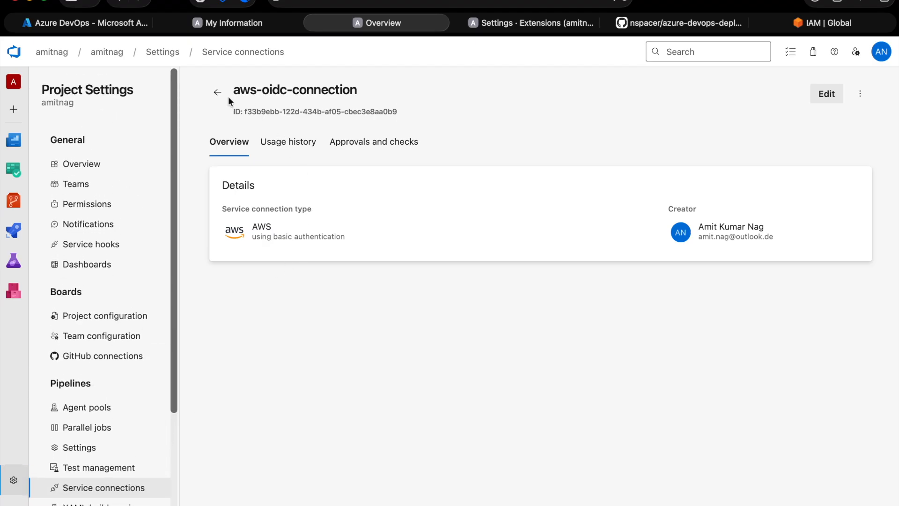
pyautogui.click(217, 92)
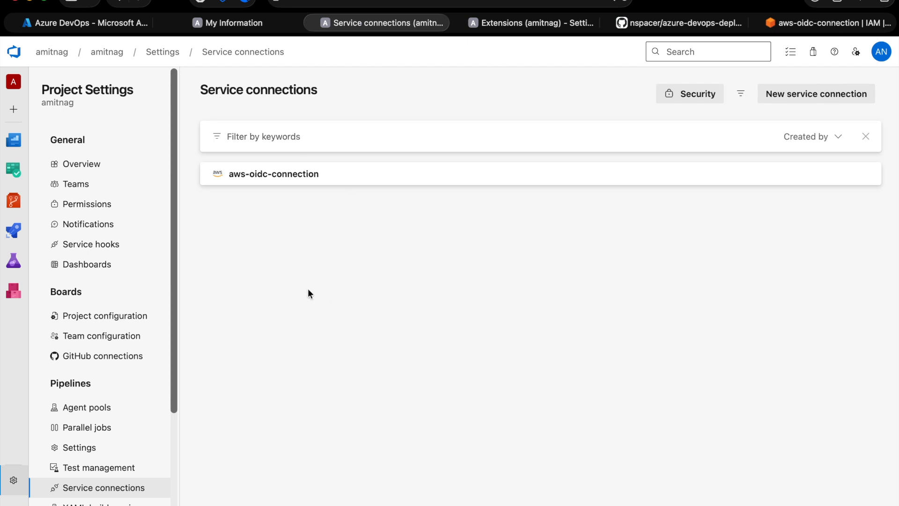
# - Create a new pipeline in the project from the GitHub repository azure-devops-deploy-aws-resopurce
pyautogui.click(62, 53)
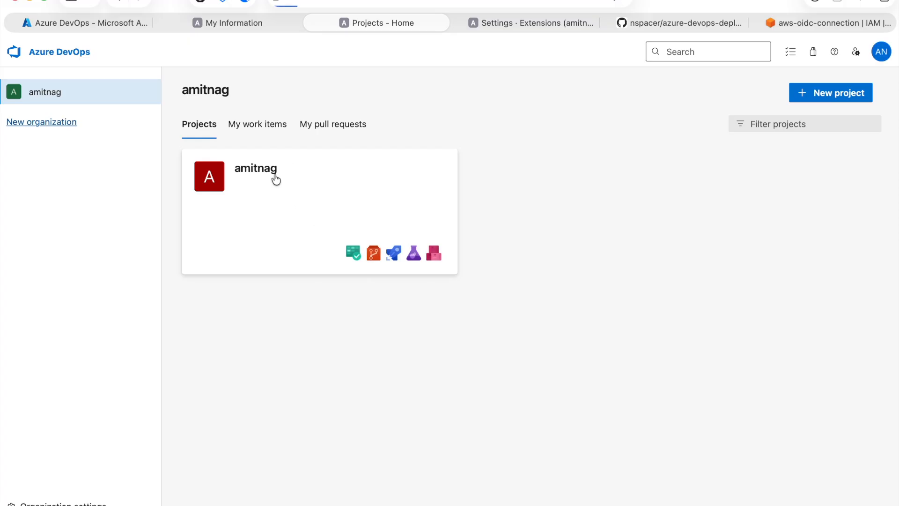
pyautogui.click(339, 256)
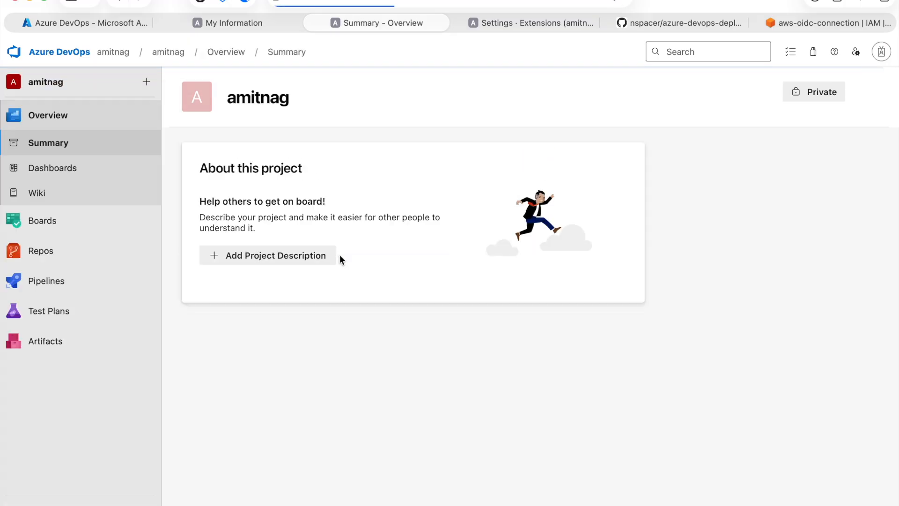
pyautogui.click(82, 281)
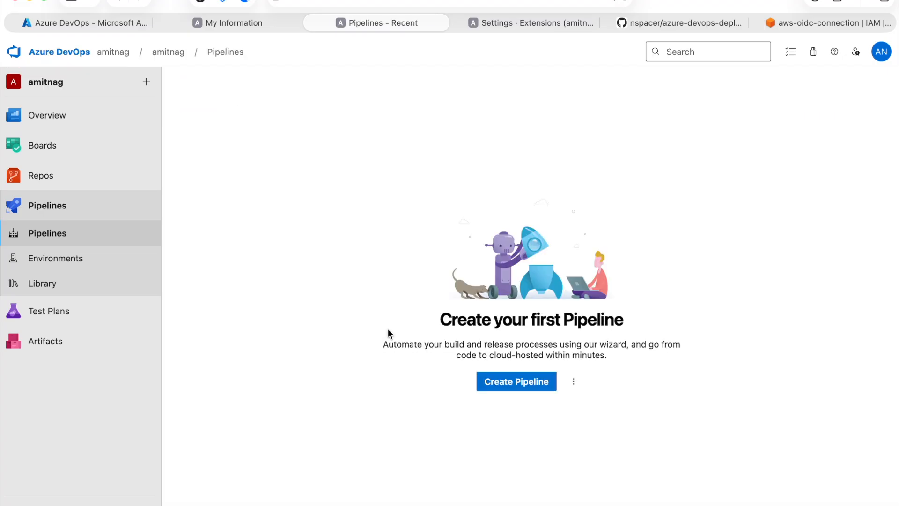
pyautogui.click(533, 382)
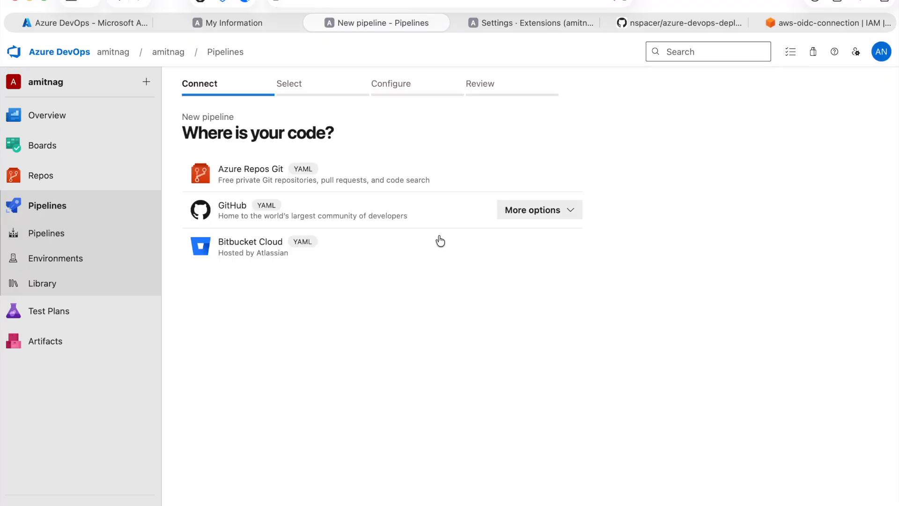
pyautogui.click(317, 213)
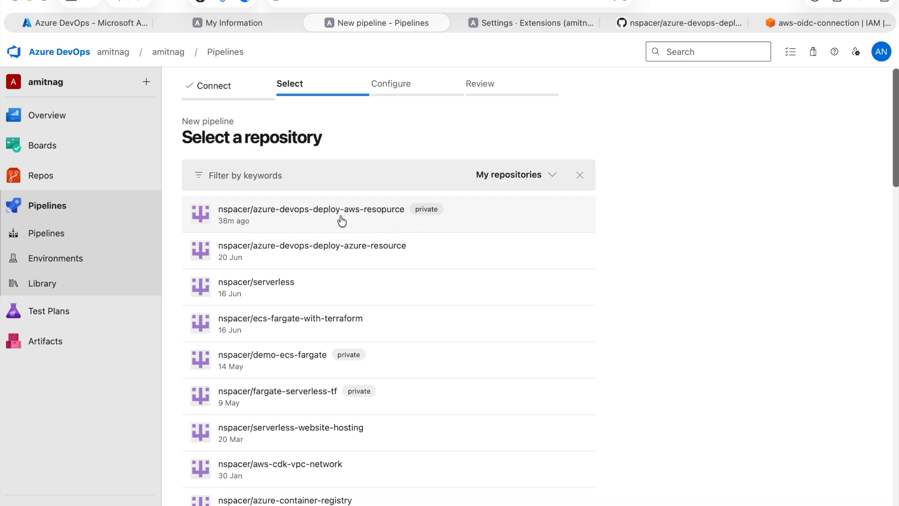
pyautogui.click(363, 220)
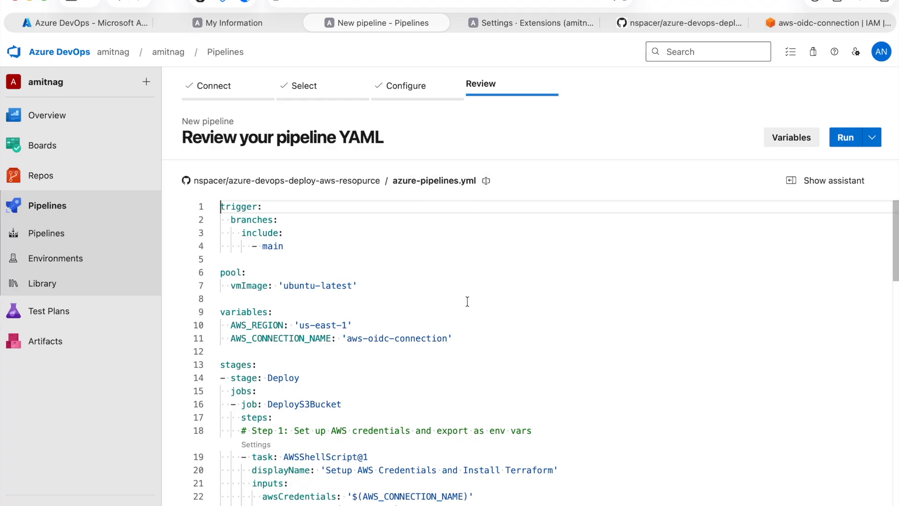
# - Review azure-pipelines.yml, checking that AWS_CONNECTION_NAME matches the service connection name
pyautogui.scroll(-1, 517, 315)
pyautogui.scroll(-1, 517, 319)
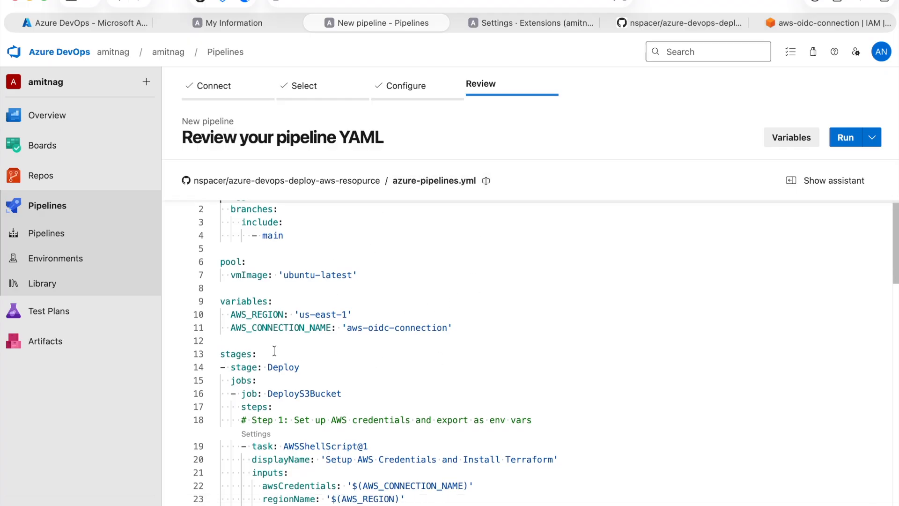
pyautogui.click(261, 327)
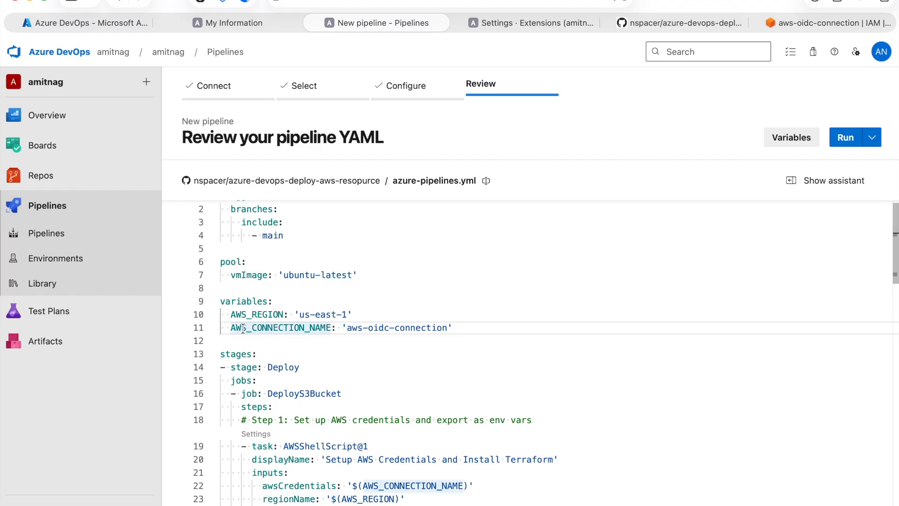
pyautogui.moveTo(349, 328); pyautogui.dragTo(442, 328)
pyautogui.click(442, 327)
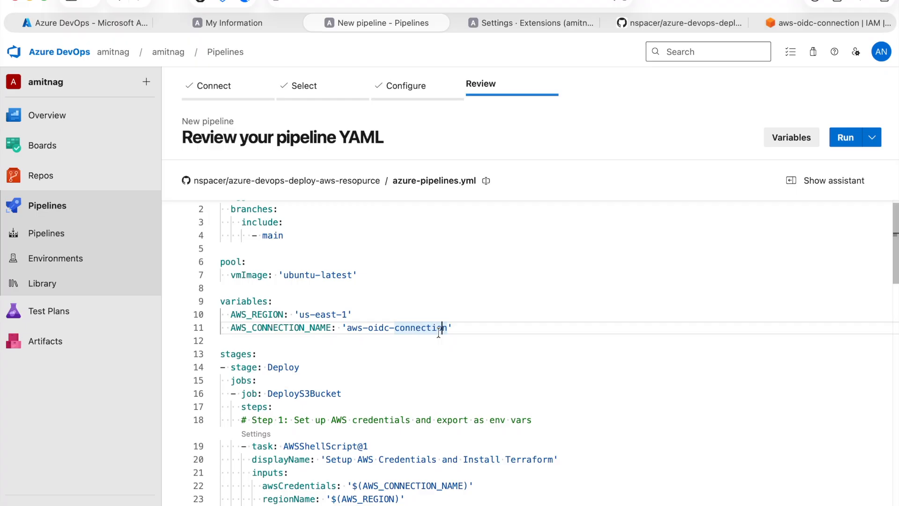
pyautogui.scroll(-20, 468, 311)
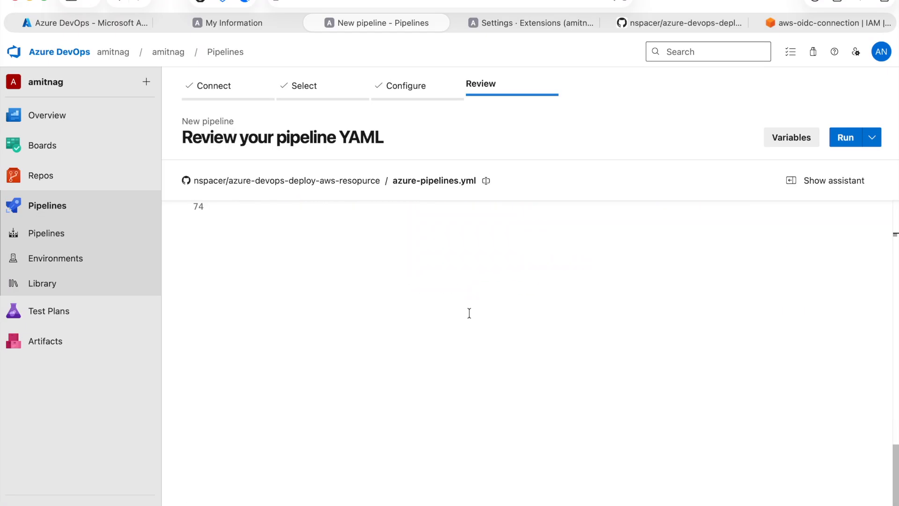
pyautogui.scroll(20, 469, 313)
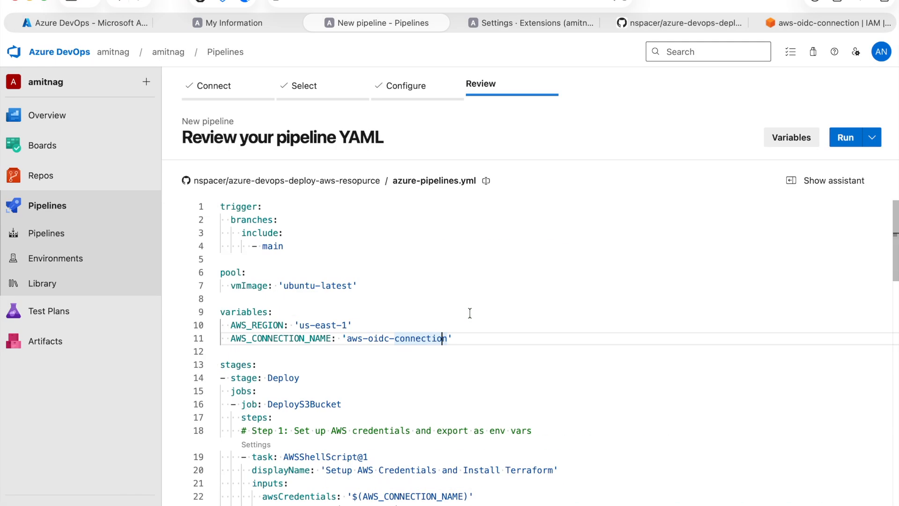
# - Run the pipeline and open the Terraform Init log of the DeployS3Bucket job
pyautogui.click(845, 137)
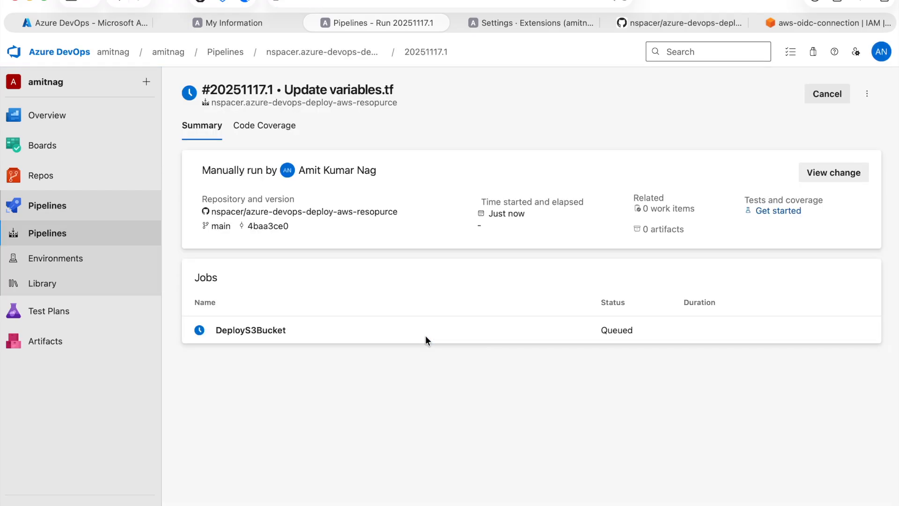
pyautogui.click(240, 330)
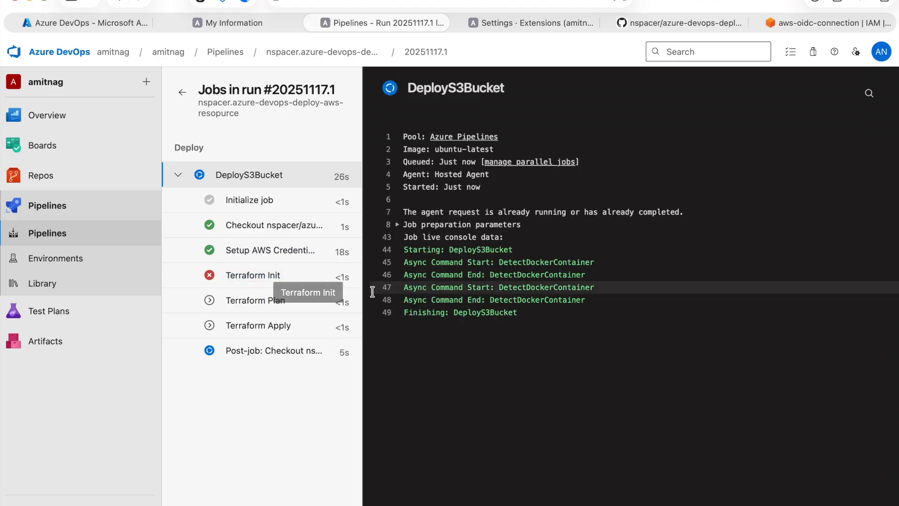
pyautogui.click(269, 277)
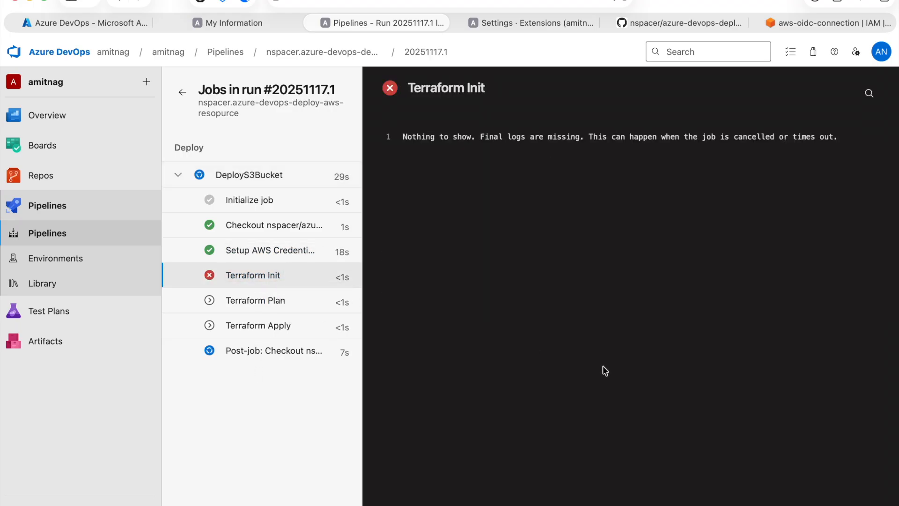
pyautogui.click(249, 275)
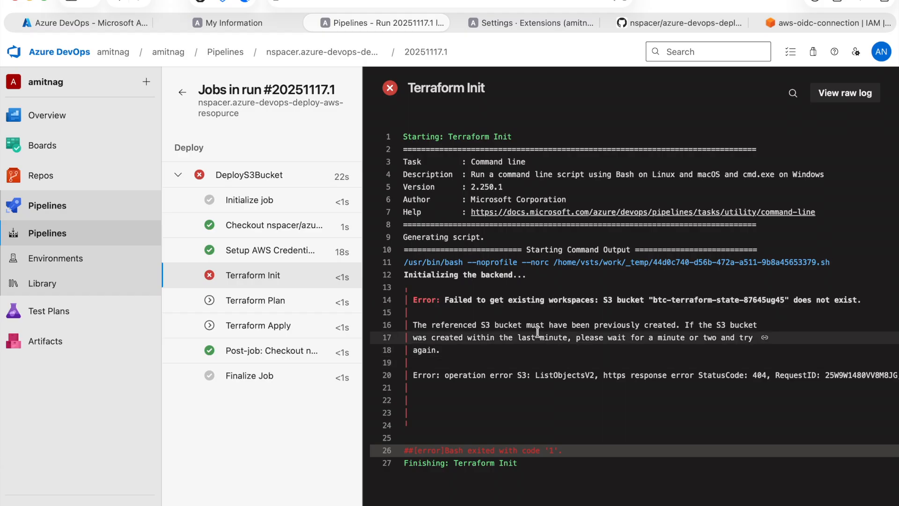
# - Open Amazon S3 in the AWS console and copy the state bucket name btc-terraform-state-87645ug45 from the Terraform Init log
pyautogui.moveTo(652, 299); pyautogui.dragTo(781, 302)
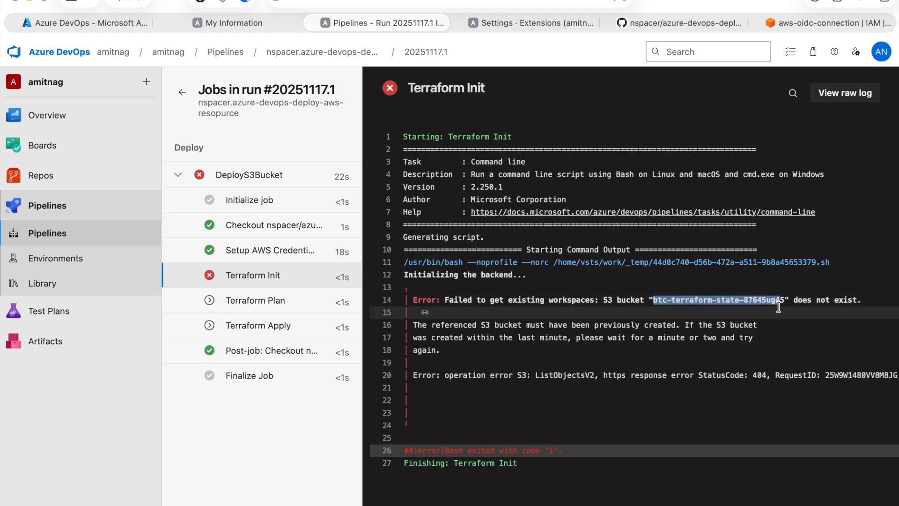
pyautogui.click(675, 302)
pyautogui.moveTo(653, 302); pyautogui.dragTo(785, 300)
pyautogui.click(833, 22)
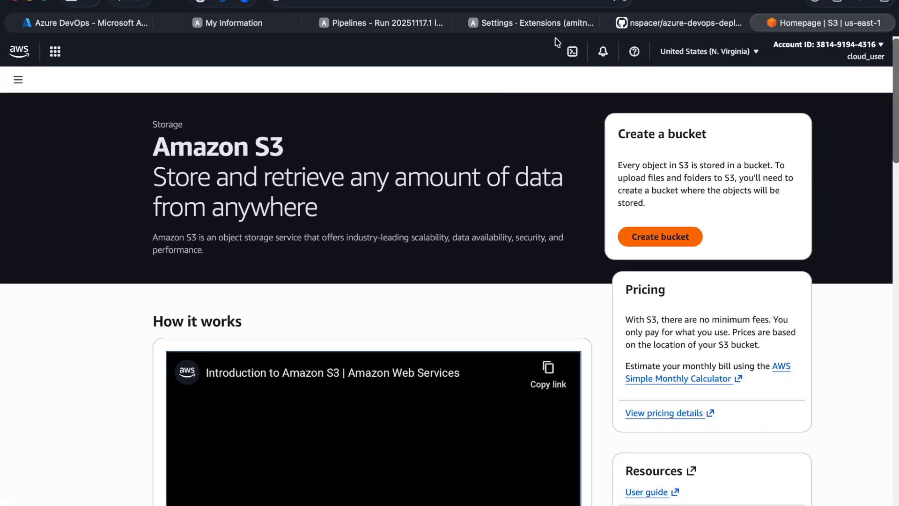
pyautogui.click(396, 24)
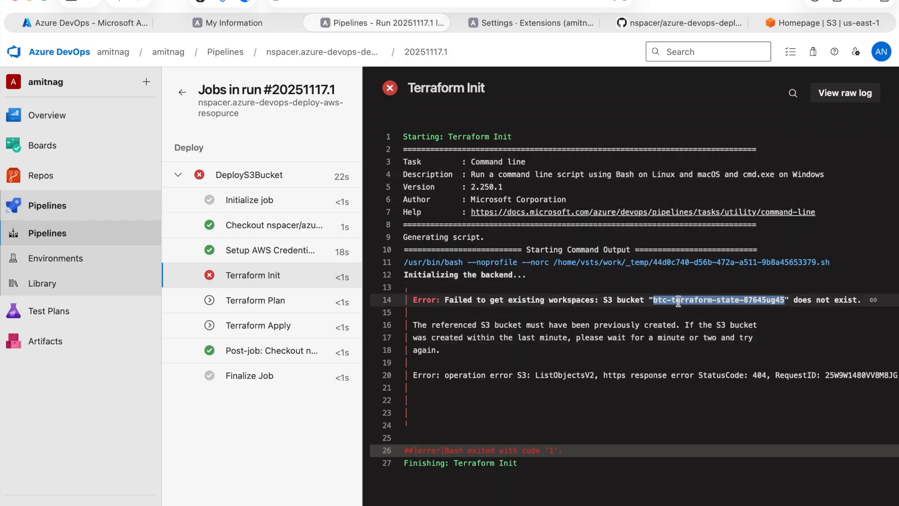
pyautogui.click(663, 304)
pyautogui.moveTo(655, 302); pyautogui.dragTo(785, 300)
pyautogui.press('super+c')
pyautogui.click(827, 22)
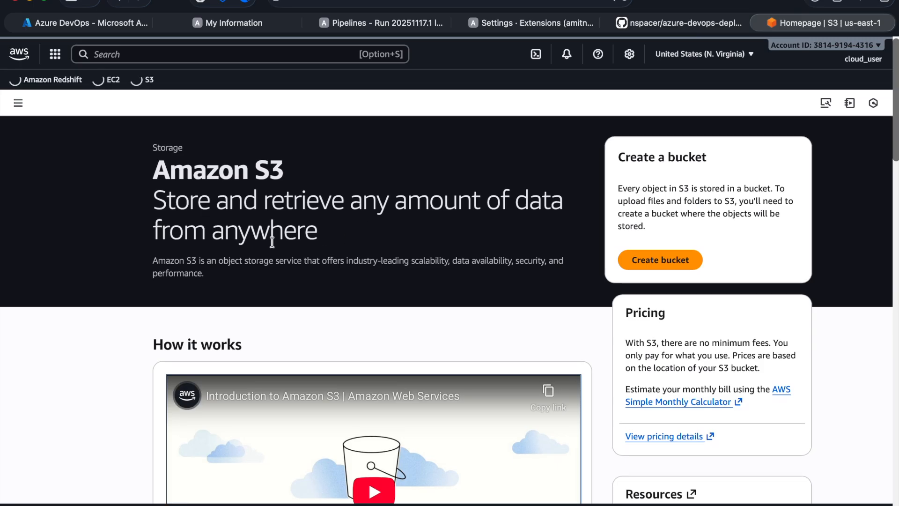
# - Create a general purpose S3 bucket named btc-terraform-state-8576834 in us-east-1 with the default settings, copying its name
pyautogui.click(676, 262)
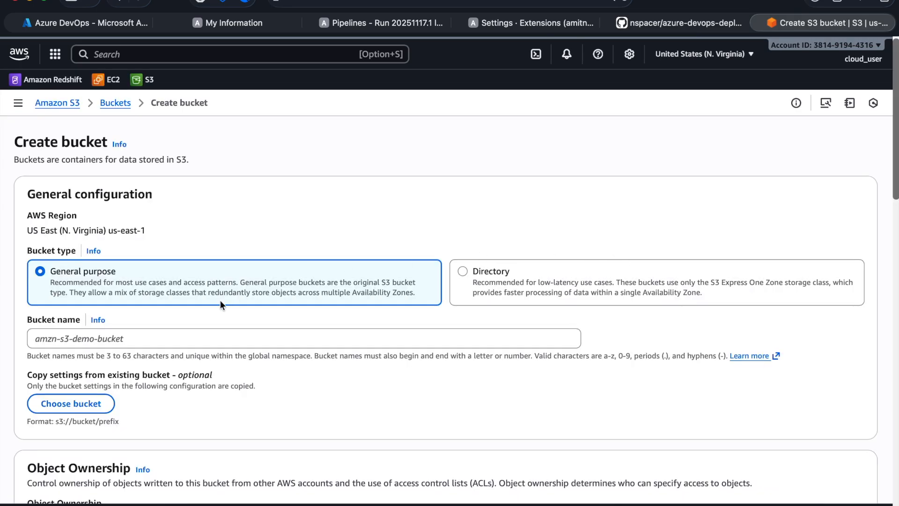
pyautogui.click(143, 336)
pyautogui.press('super+v')
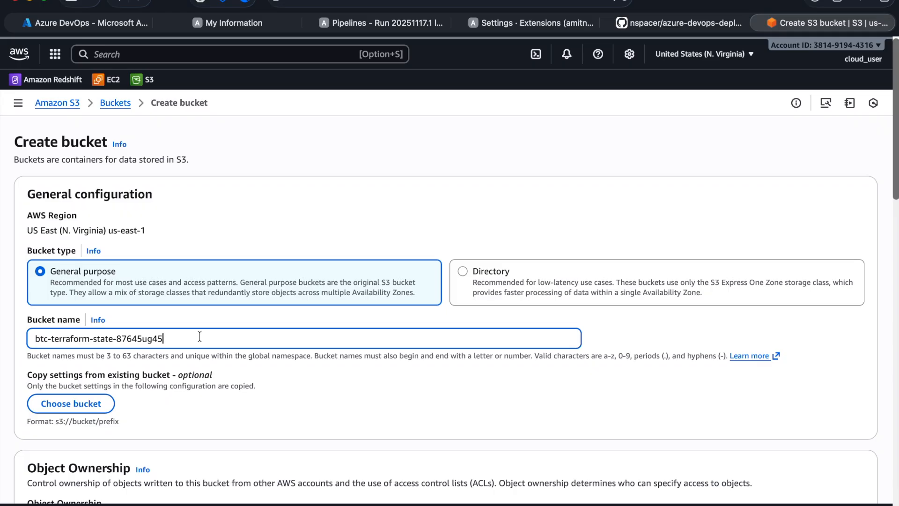
pyautogui.press('BackSpace')
pyautogui.press('BackSpace')
pyautogui.press('BackSpace')
pyautogui.press('BackSpace')
pyautogui.press('BackSpace')
pyautogui.press('BackSpace')
pyautogui.write('8576834')
pyautogui.press('super+a')
pyautogui.press('super+c')
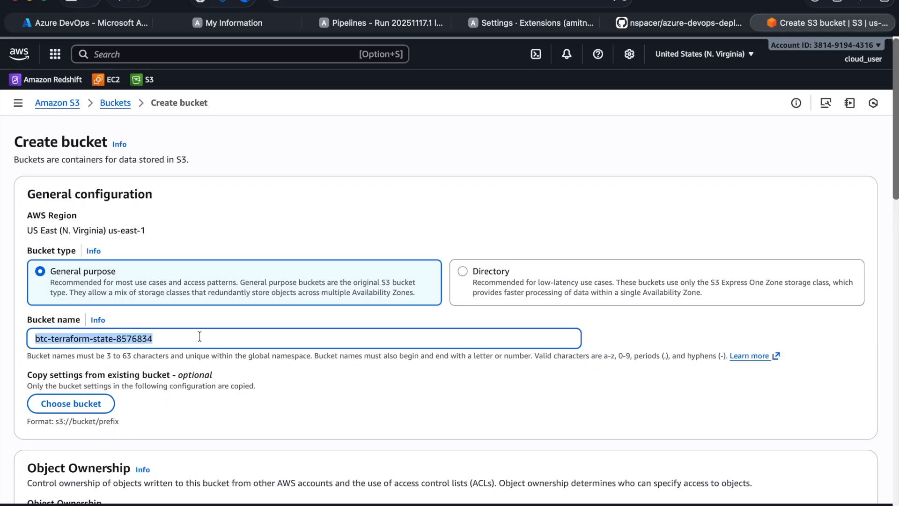
pyautogui.scroll(-15, 337, 340)
pyautogui.click(835, 468)
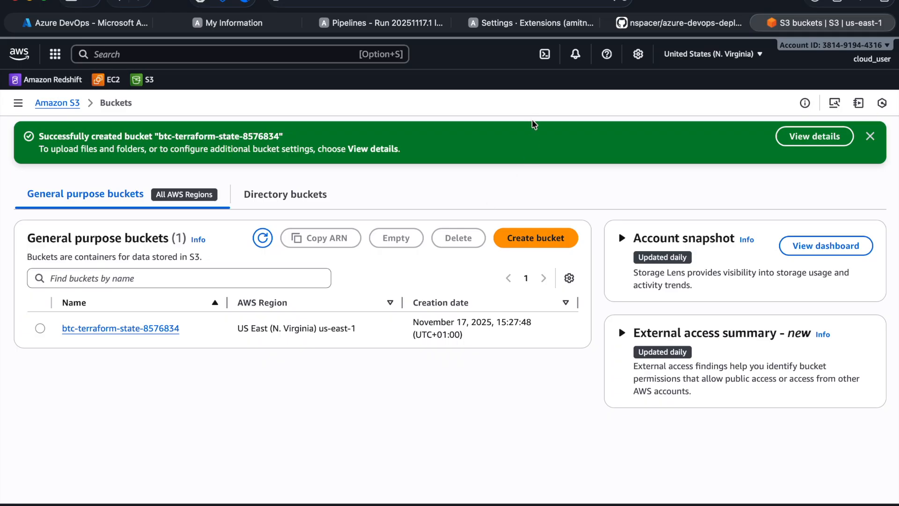
# - In the GitHub repository, set the S3 backend bucket in providers.tf to btc-terraform-state-8576834 and commit the change directly to main
pyautogui.click(656, 23)
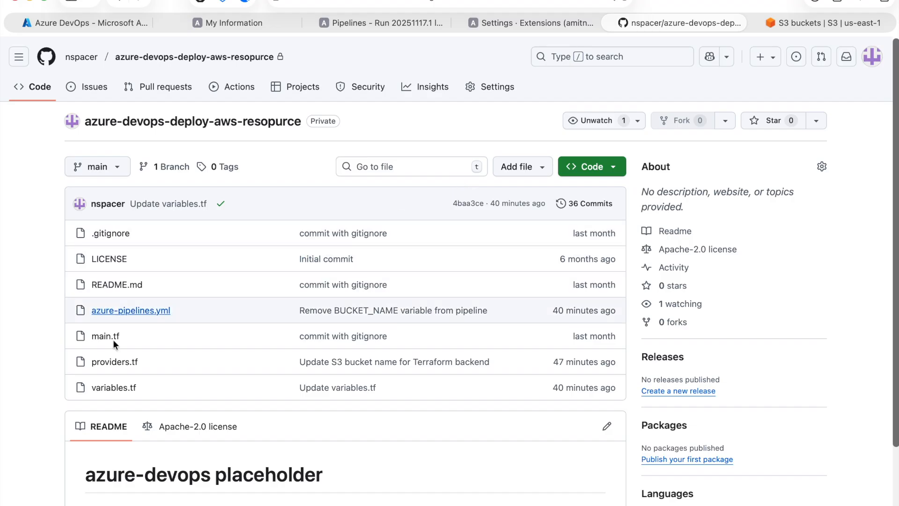
pyautogui.click(121, 361)
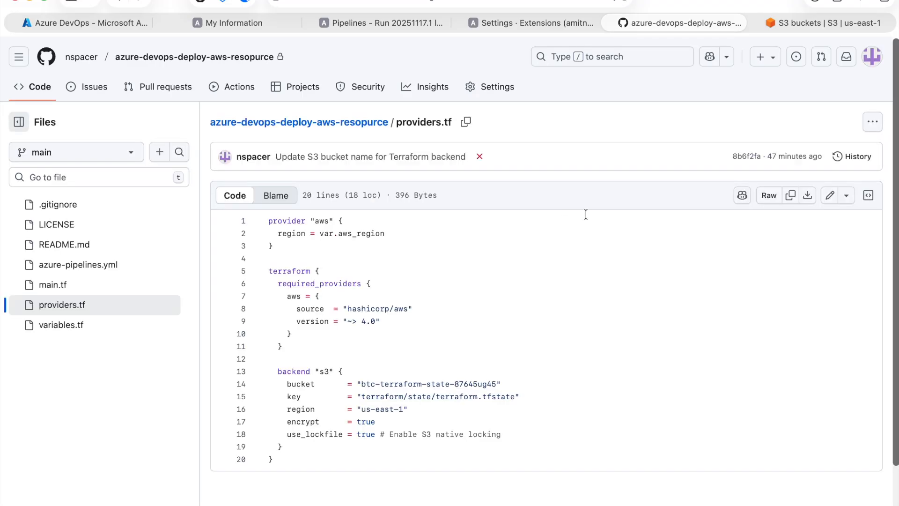
pyautogui.click(848, 197)
pyautogui.click(877, 260)
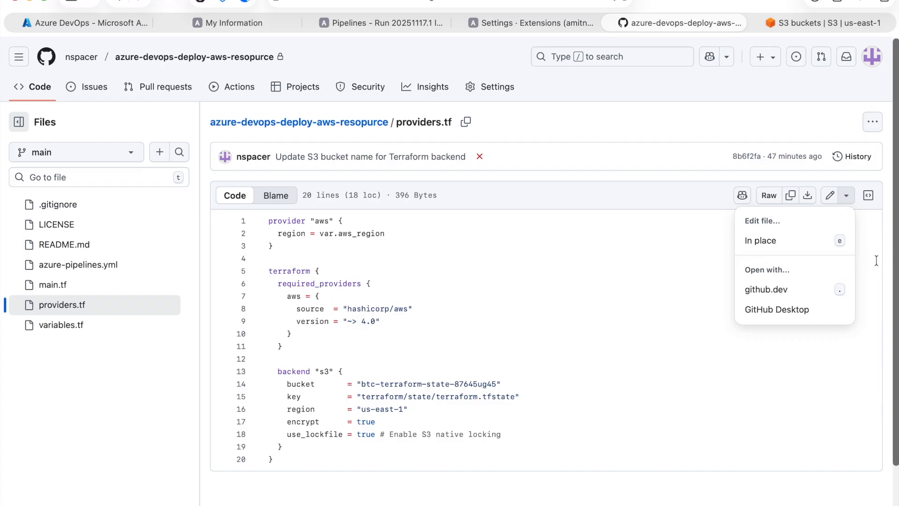
pyautogui.click(831, 197)
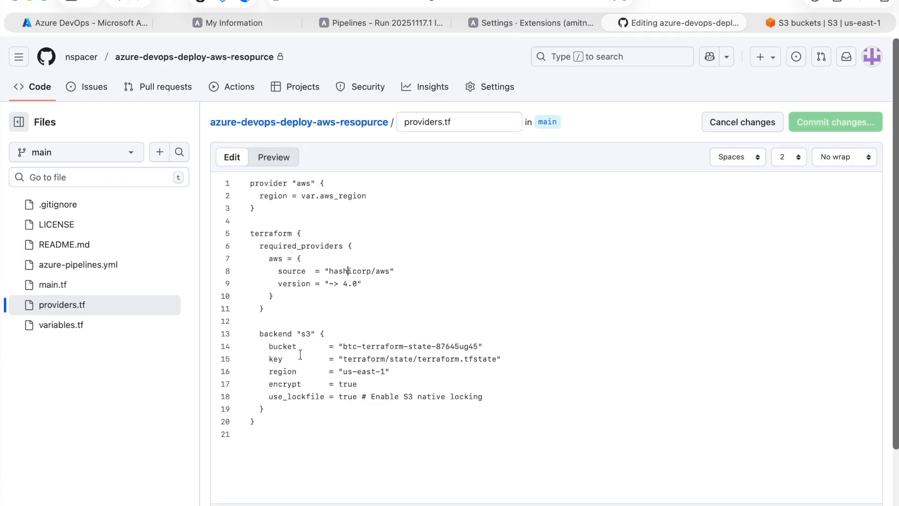
pyautogui.moveTo(343, 347); pyautogui.dragTo(476, 346)
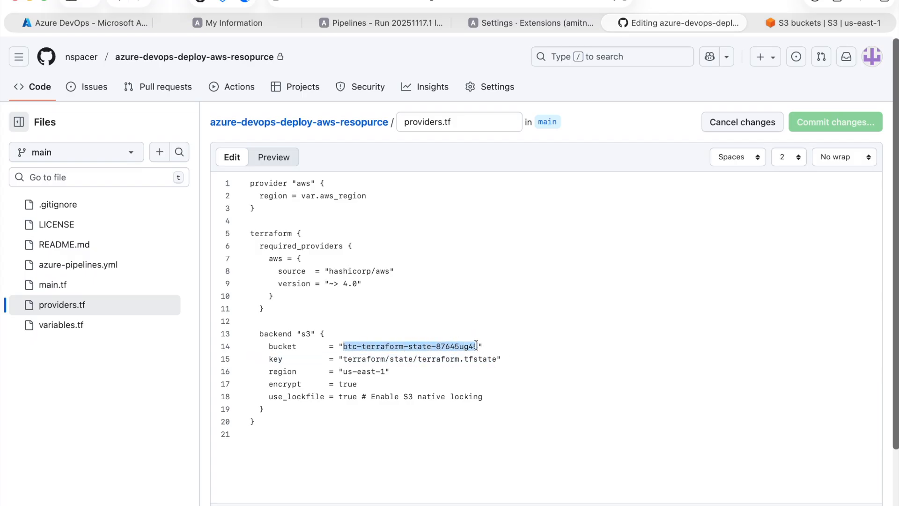
pyautogui.press('super+v')
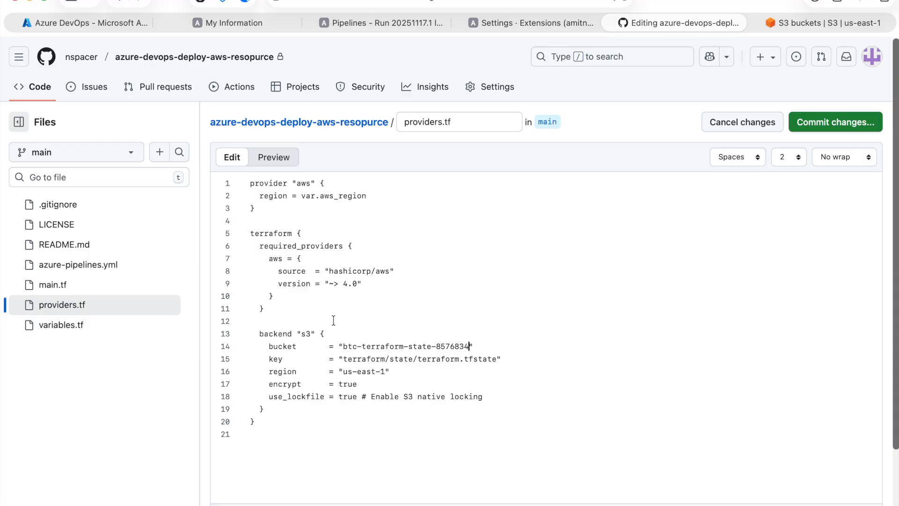
pyautogui.click(813, 127)
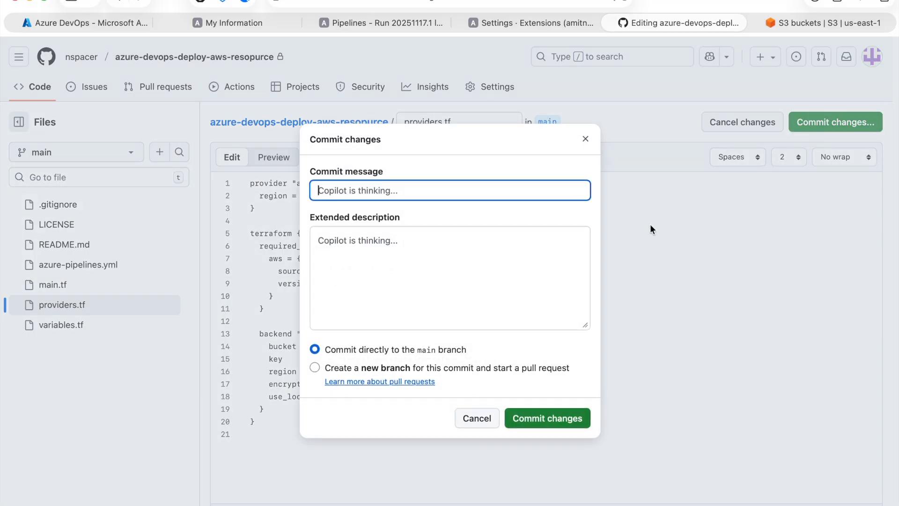
pyautogui.click(541, 429)
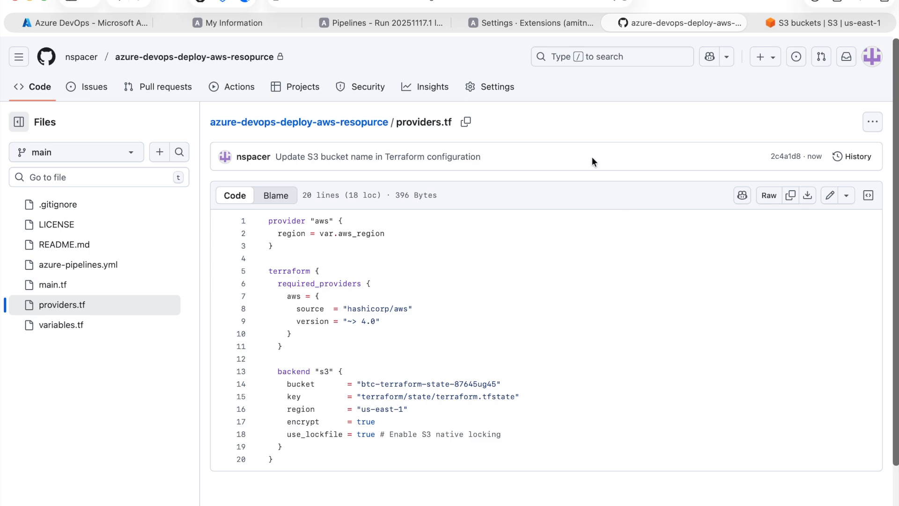
# - Switch to Azure DevOps and open the DeployS3Bucket job of pipeline run #20251117.2
pyautogui.click(372, 23)
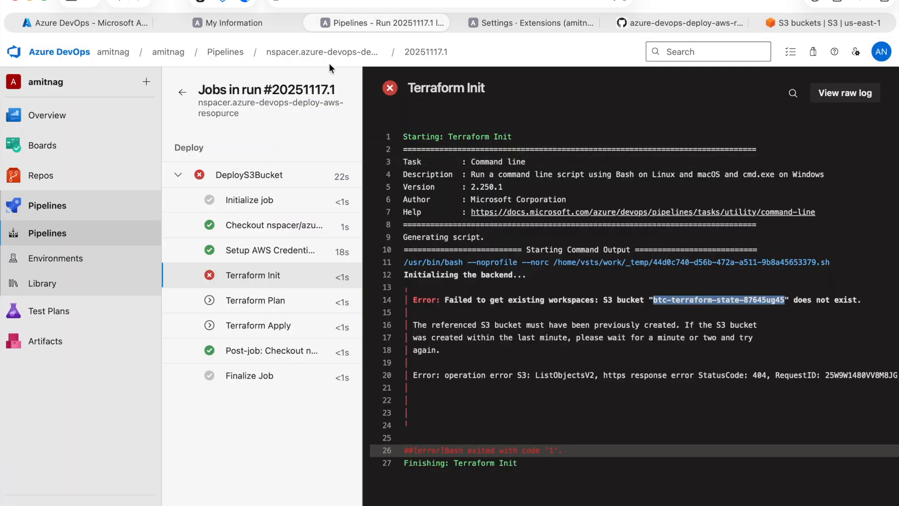
pyautogui.click(215, 52)
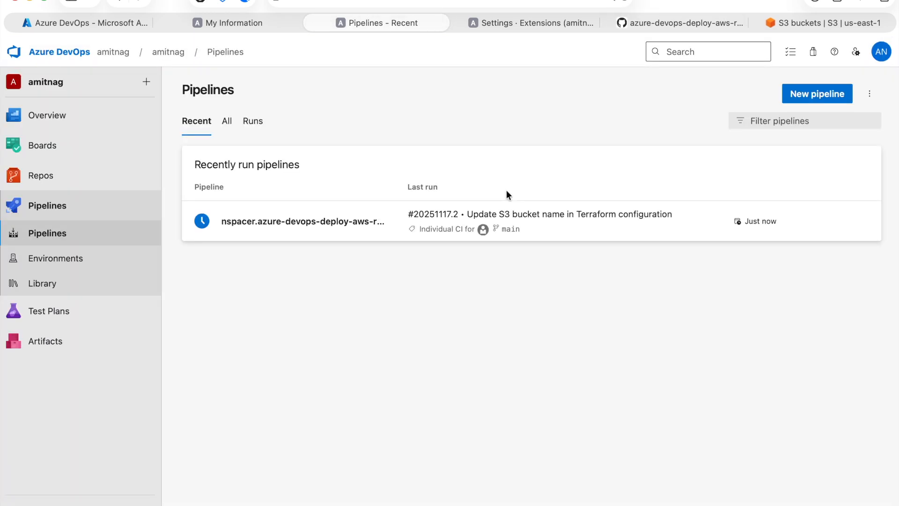
pyautogui.click(241, 232)
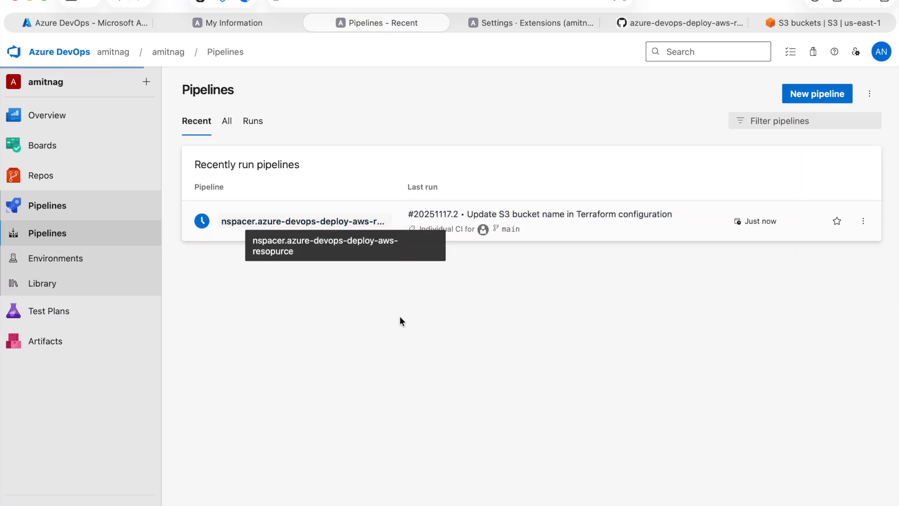
pyautogui.click(283, 192)
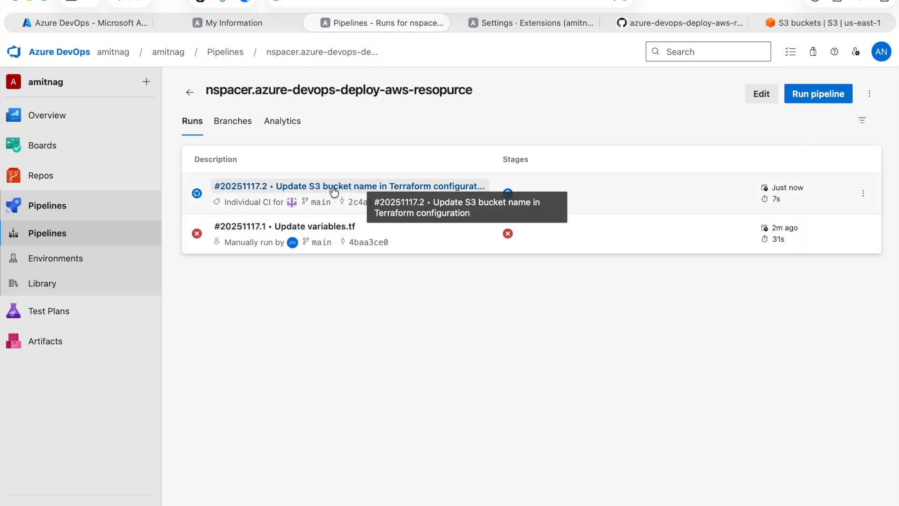
pyautogui.click(261, 335)
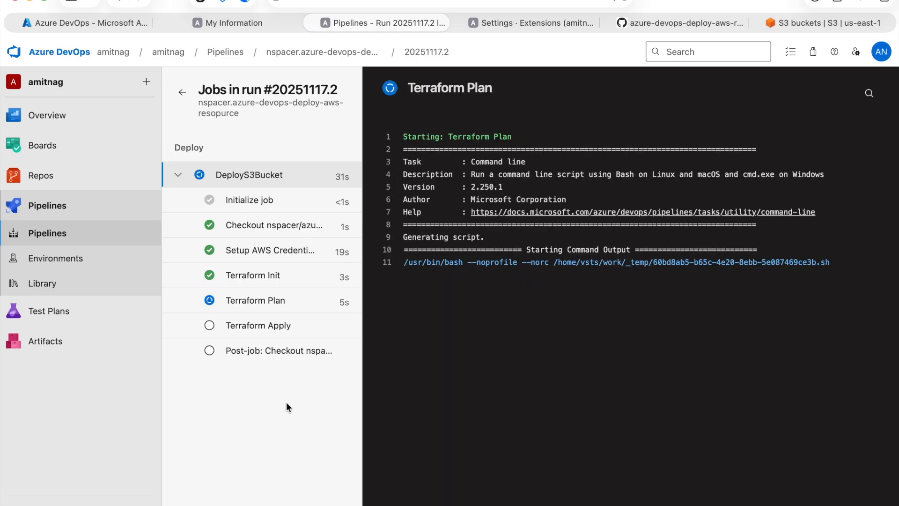
# - Review the Terraform Init and Terraform Plan logs of the DeployS3Bucket job through to the end
pyautogui.click(253, 277)
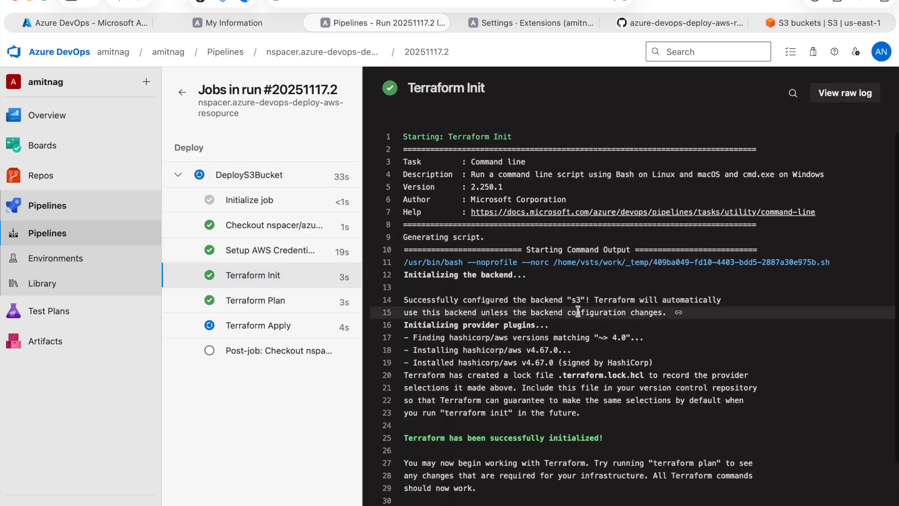
pyautogui.scroll(-3, 481, 238)
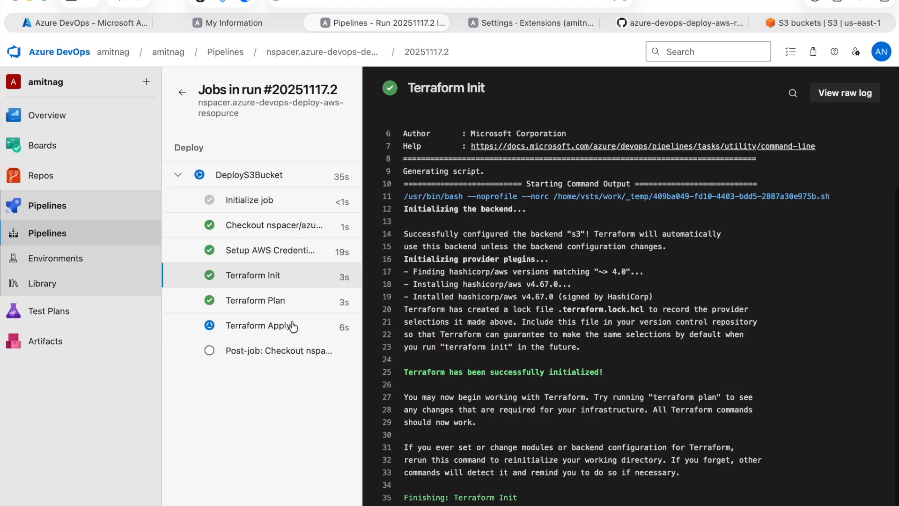
pyautogui.click(274, 305)
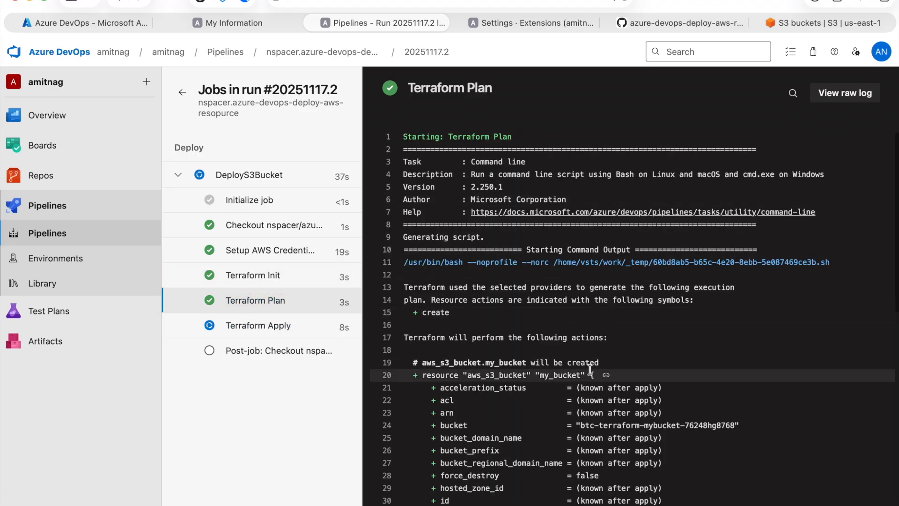
pyautogui.scroll(-1, 587, 378)
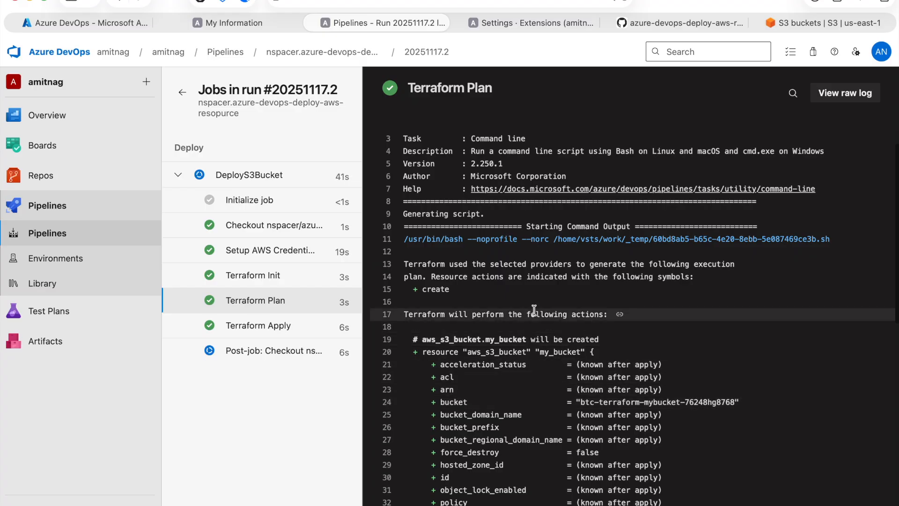
pyautogui.scroll(-5, 534, 310)
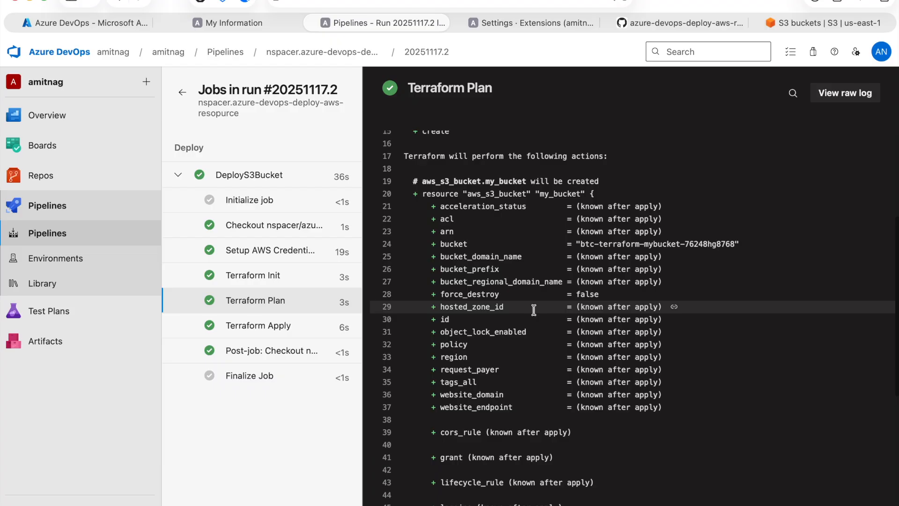
pyautogui.scroll(-8, 534, 310)
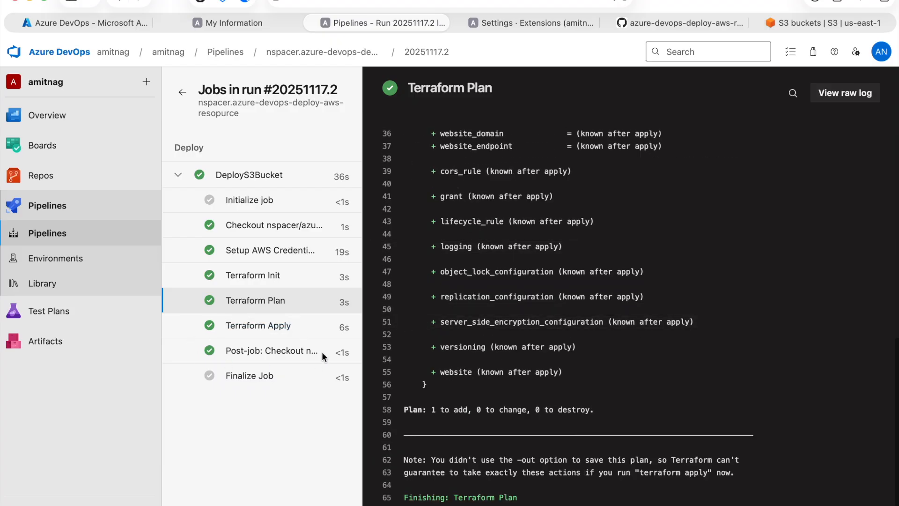
# - Refresh the S3 bucket list in the AWS console and check the aws_s3_bucket resource in the GitHub repository's main.tf
pyautogui.click(793, 26)
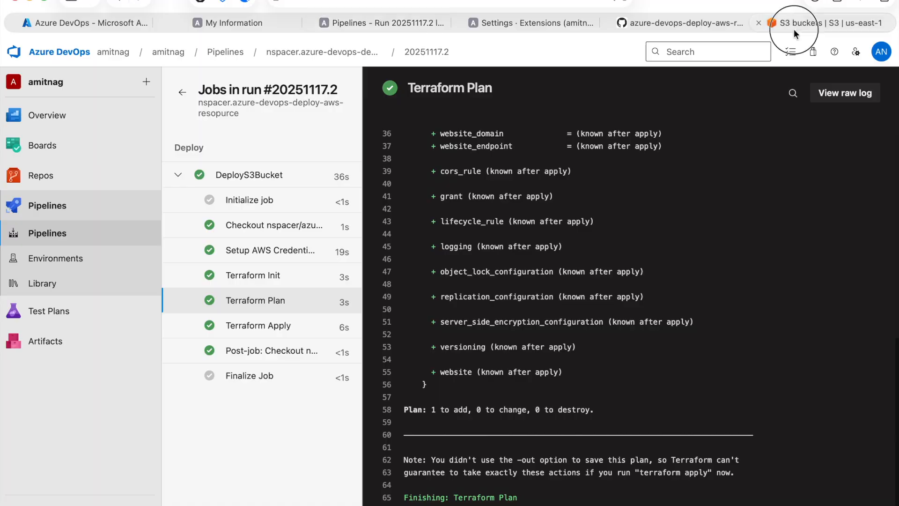
pyautogui.click(270, 239)
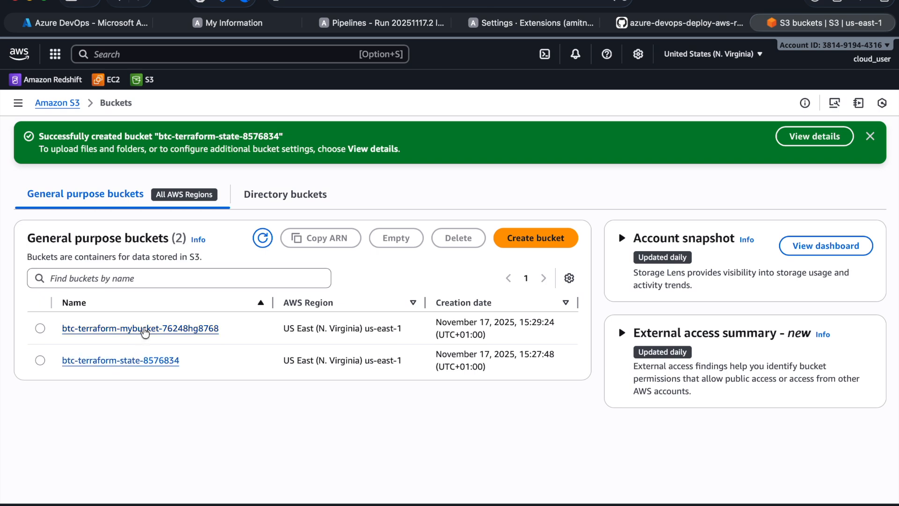
pyautogui.click(609, 24)
pyautogui.click(276, 123)
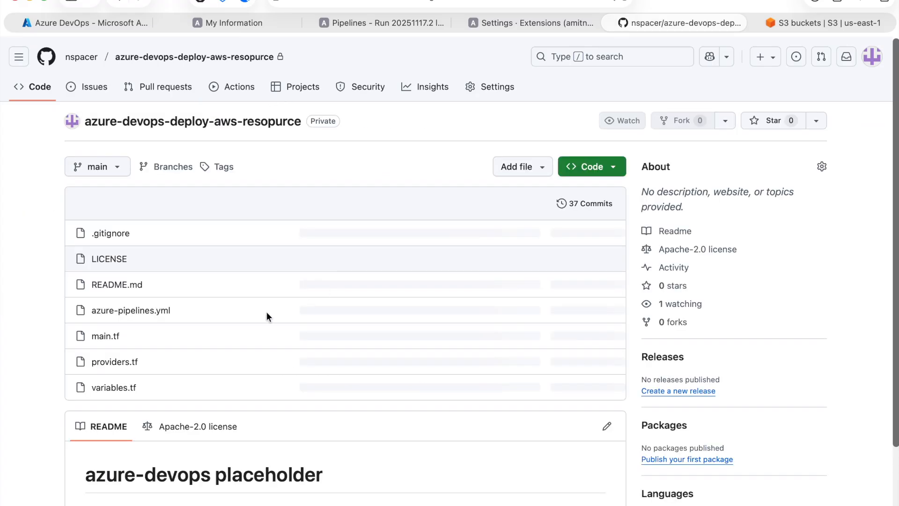
pyautogui.click(117, 339)
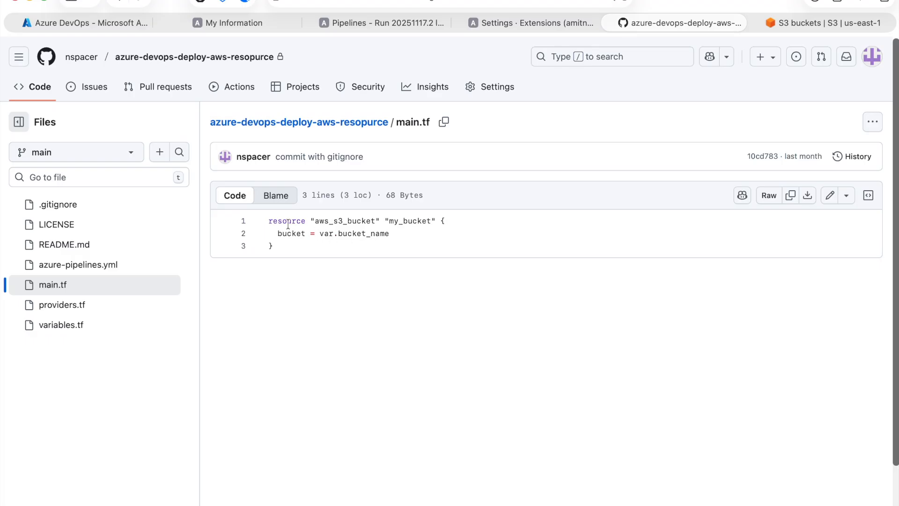
pyautogui.moveTo(270, 220); pyautogui.dragTo(274, 246)
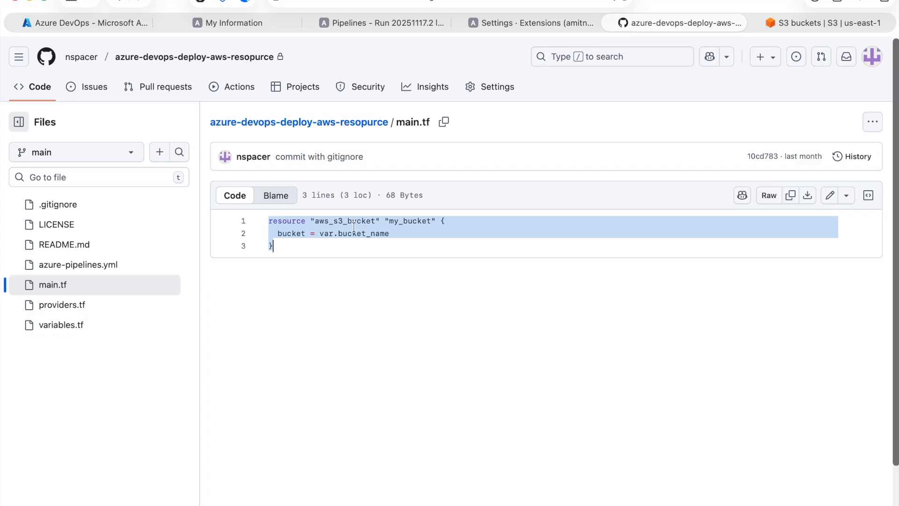
# - Check the bucket name in variables.tf and open the btc-terraform-mybucket-76248hg8768 bucket in the AWS console
pyautogui.click(364, 126)
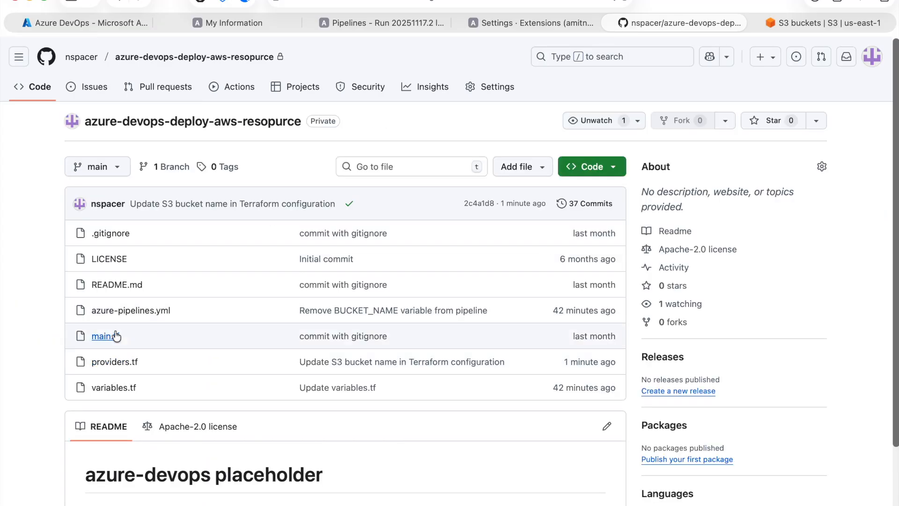
pyautogui.click(106, 386)
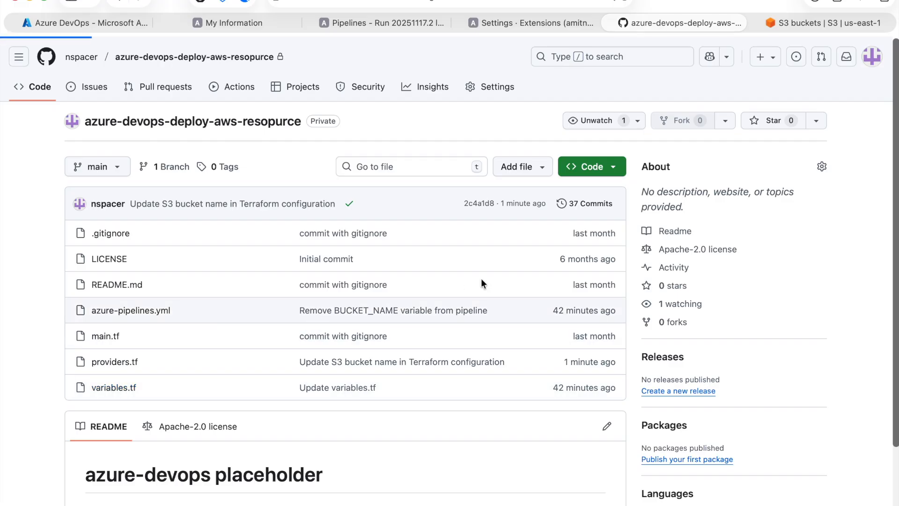
pyautogui.moveTo(352, 336); pyautogui.dragTo(505, 347)
pyautogui.click(802, 23)
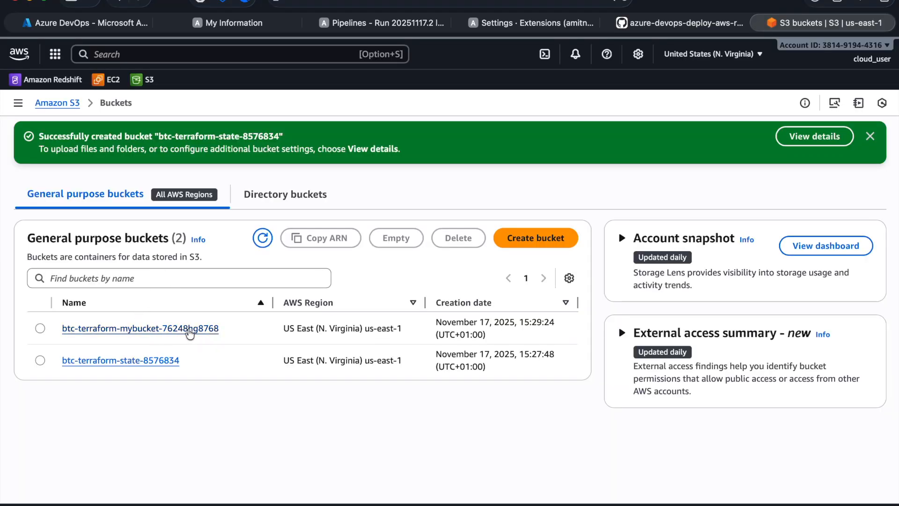
pyautogui.click(189, 328)
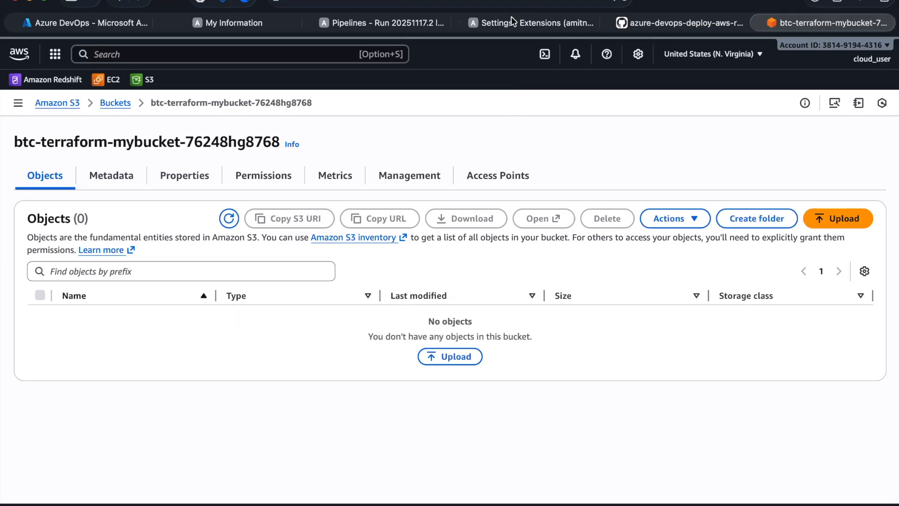
# - Switch to Azure DevOps and return from the job log to the list of recently run pipelines
pyautogui.click(341, 21)
pyautogui.click(182, 93)
pyautogui.click(308, 52)
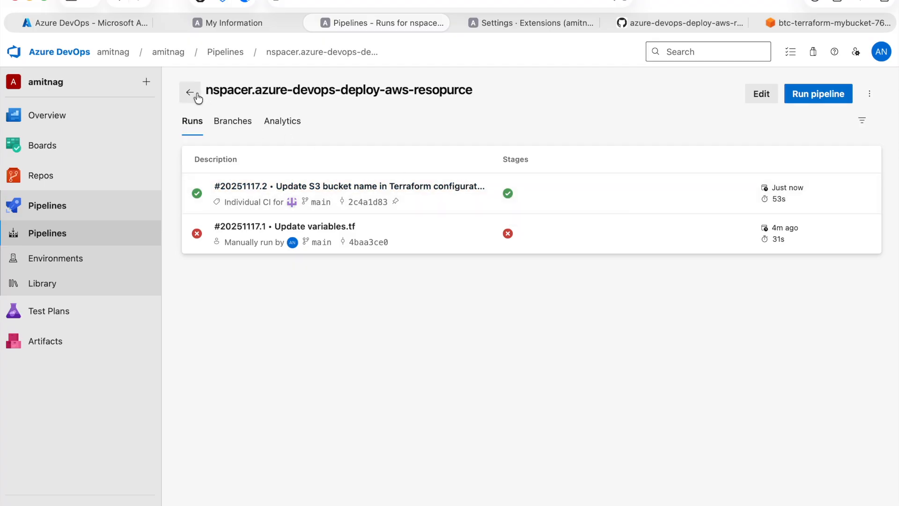
pyautogui.click(240, 62)
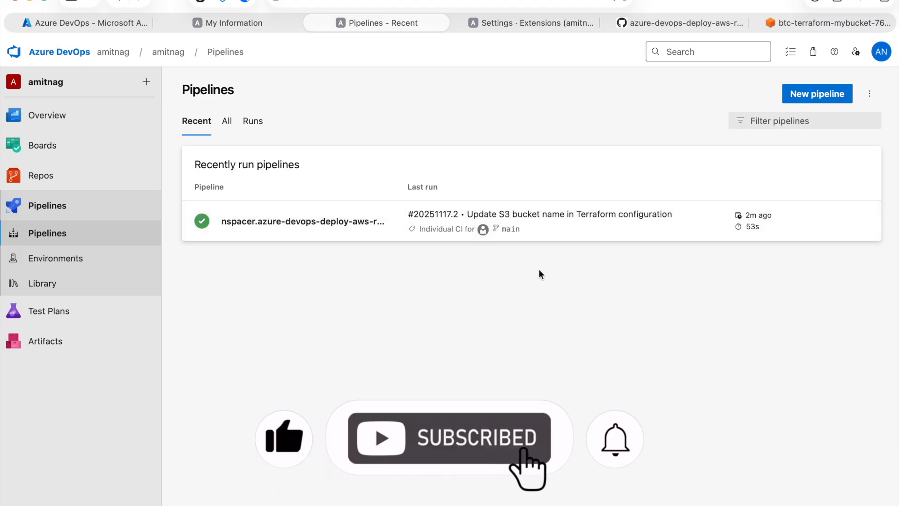
# - Rename the pipeline to "deploy aws resource", keeping it in the root folder
pyautogui.moveTo(834, 214)
pyautogui.click(868, 229)
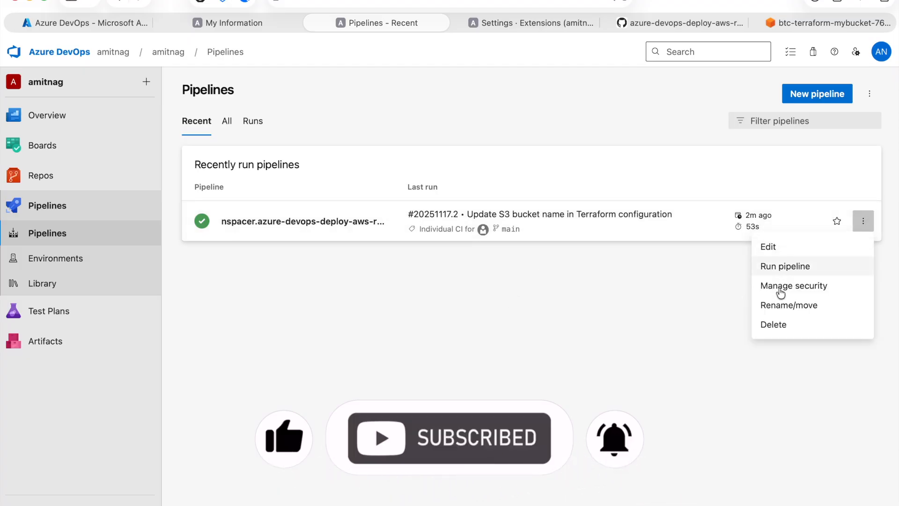
pyautogui.click(789, 310)
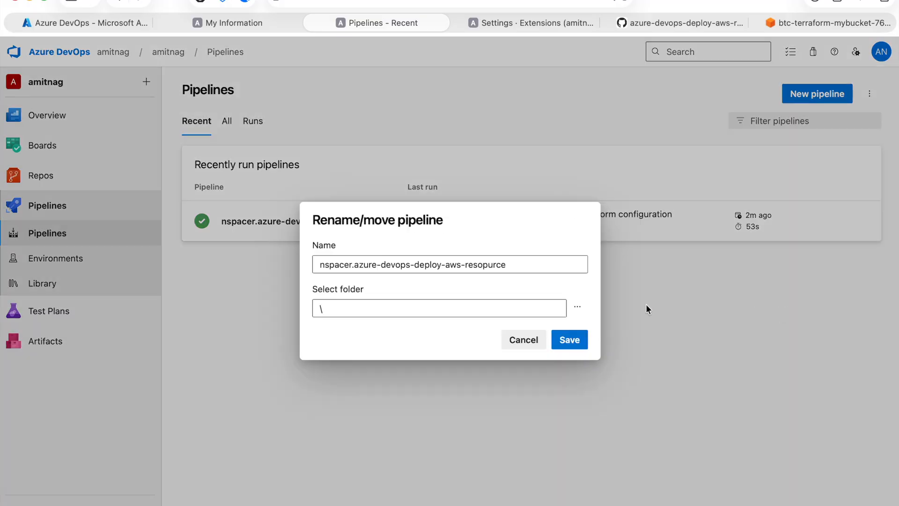
pyautogui.moveTo(546, 261); pyautogui.dragTo(313, 259)
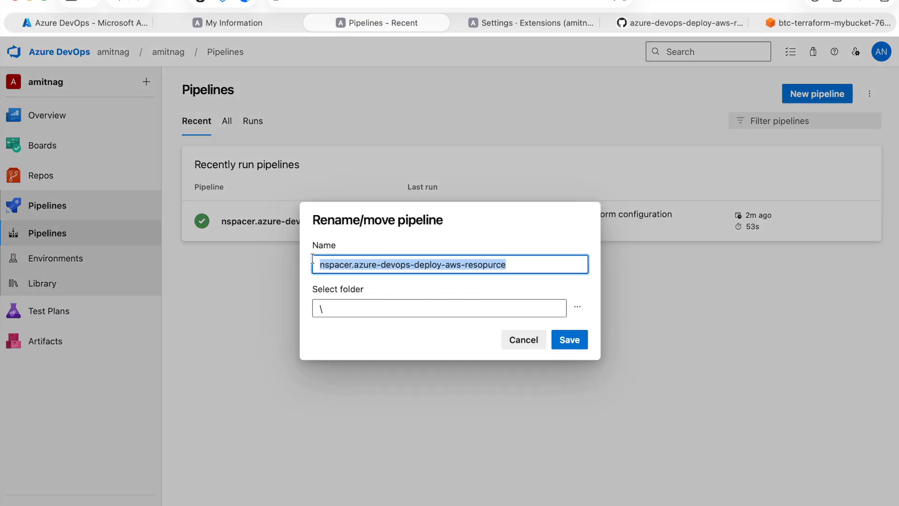
pyautogui.write('deploye')
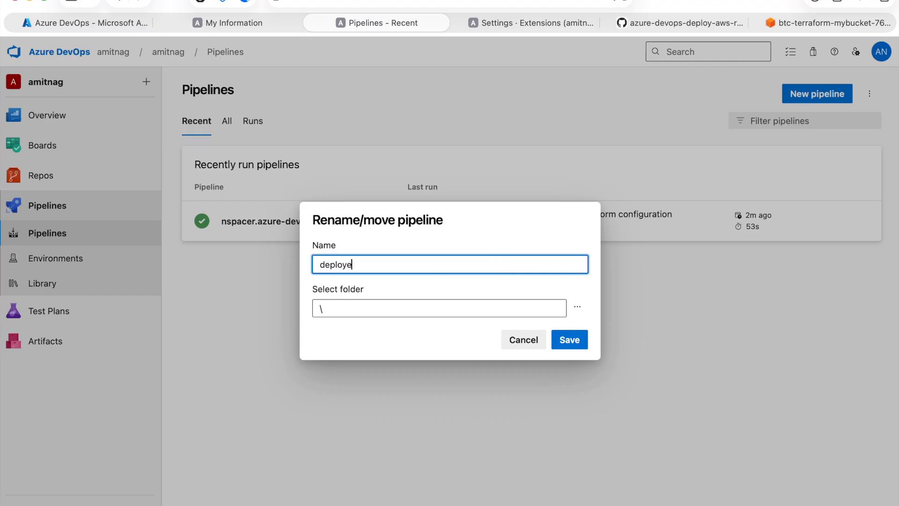
pyautogui.write('n aw')
pyautogui.press('BackSpace')
pyautogui.press('BackSpace')
pyautogui.press('BackSpace')
pyautogui.press('BackSpace')
pyautogui.write('aws resource')
pyautogui.click(576, 344)
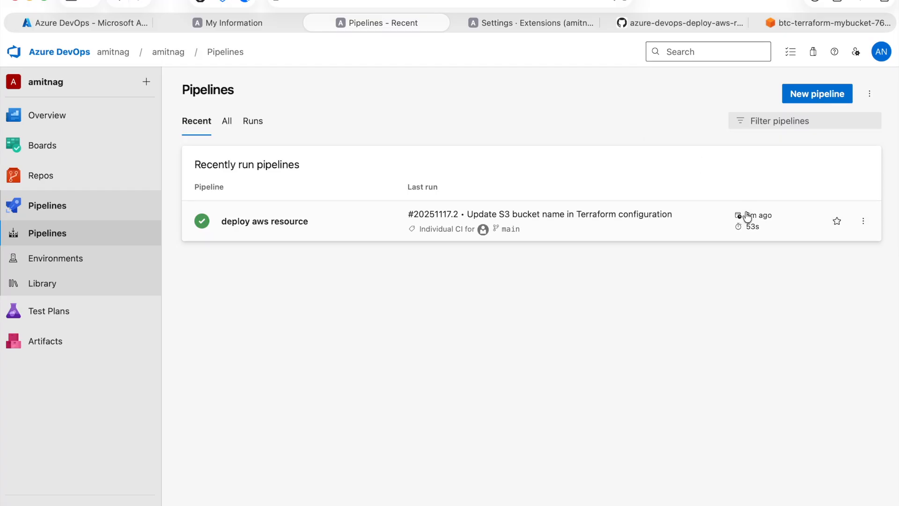
# - Check the summary of run #20251117.2 of the deploy aws resource pipeline and return to the recent pipelines list
pyautogui.click(526, 214)
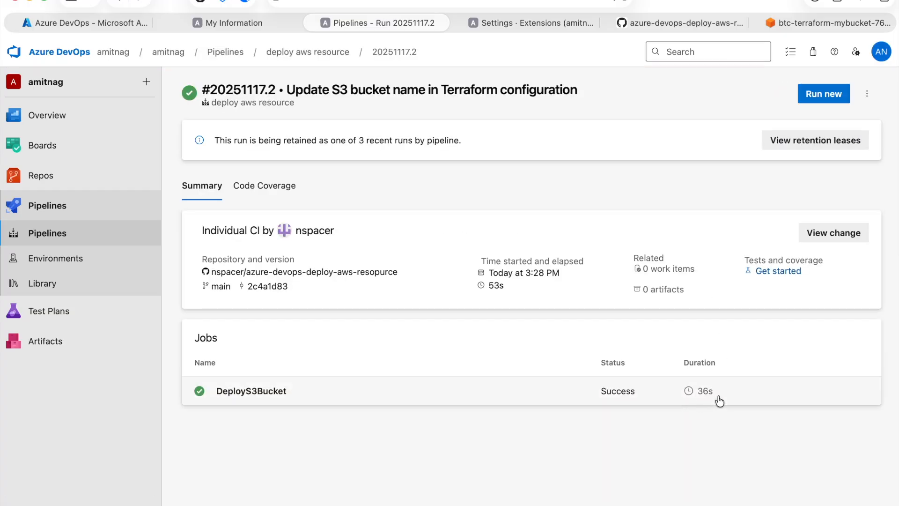
pyautogui.click(305, 51)
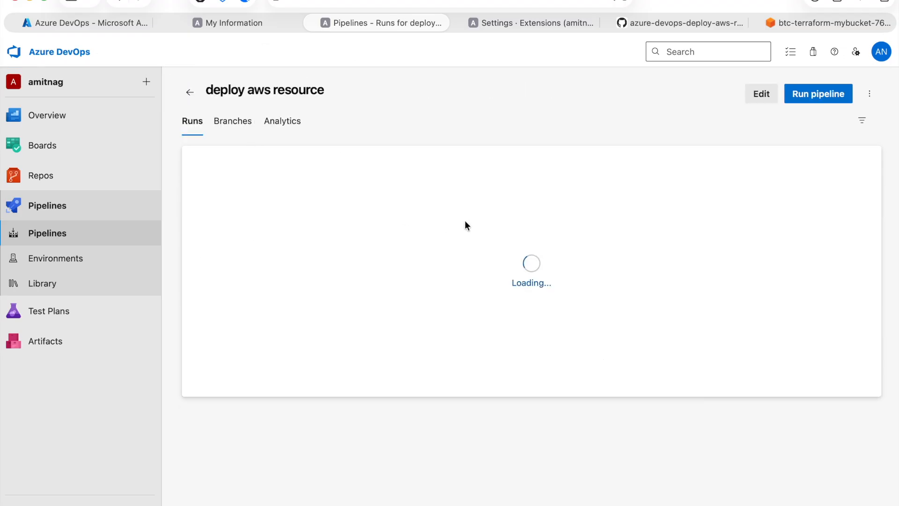
pyautogui.click(190, 94)
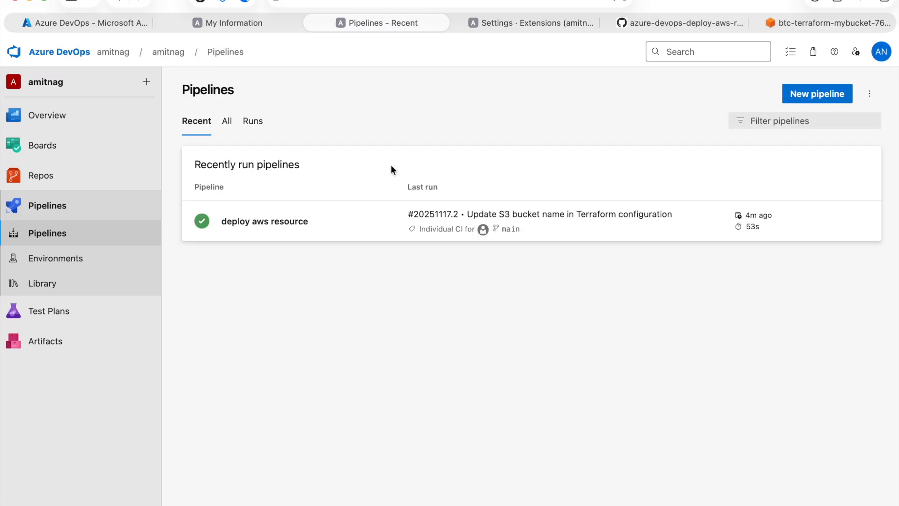